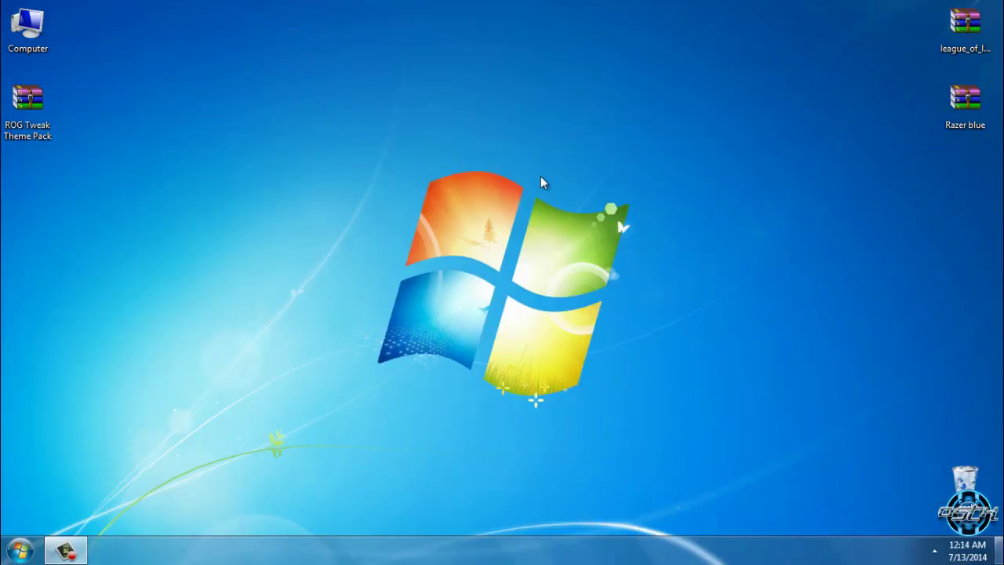
Extract the ROG Tweak Theme Pack archive to its own folder and view its Preview_1 image
right_click(34, 124)
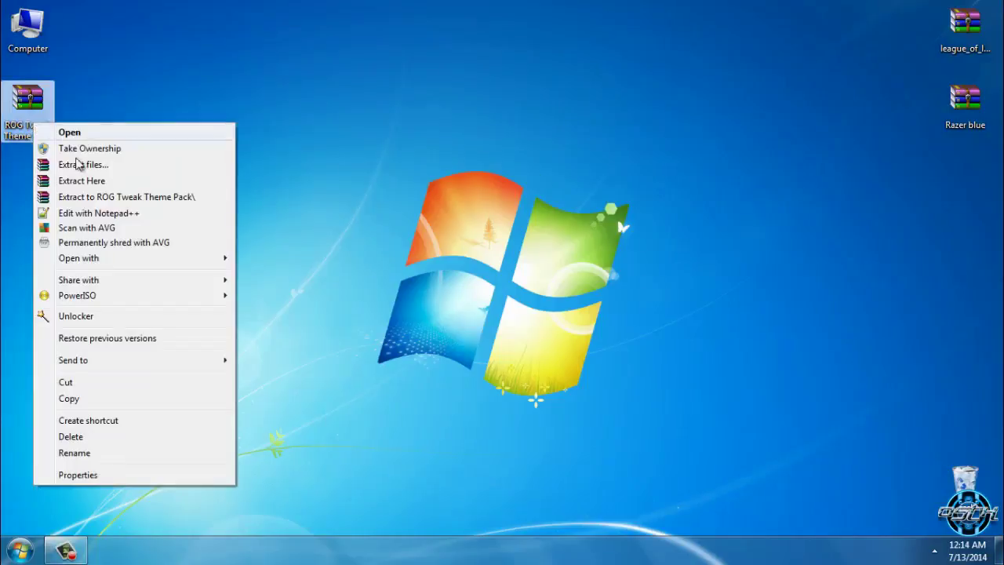
left_click(101, 197)
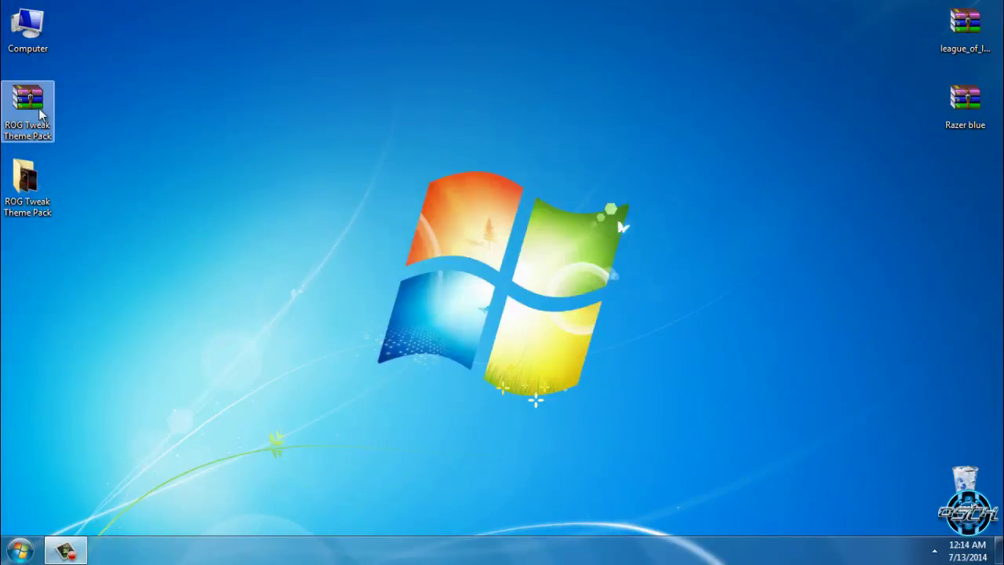
double_click(28, 179)
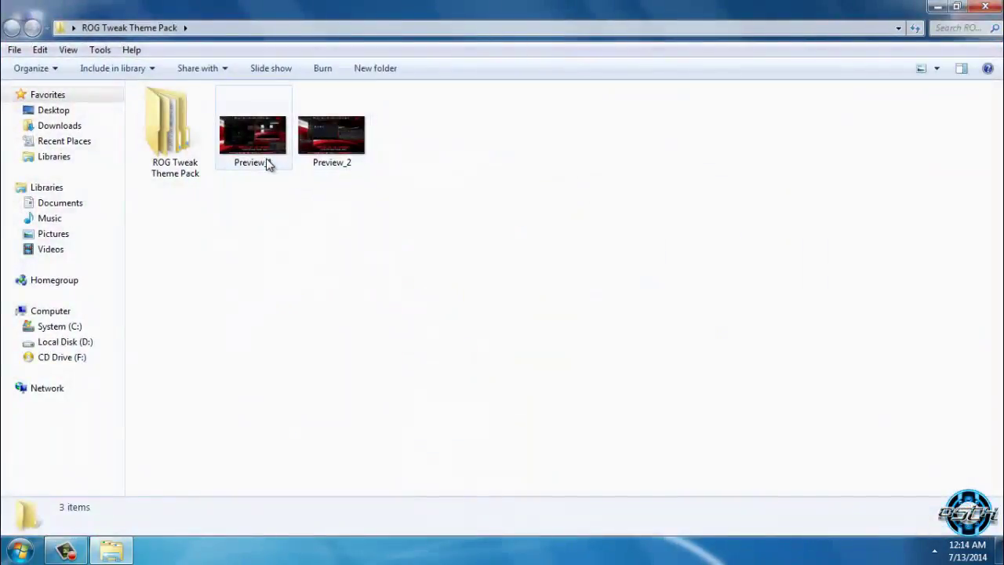
double_click(265, 161)
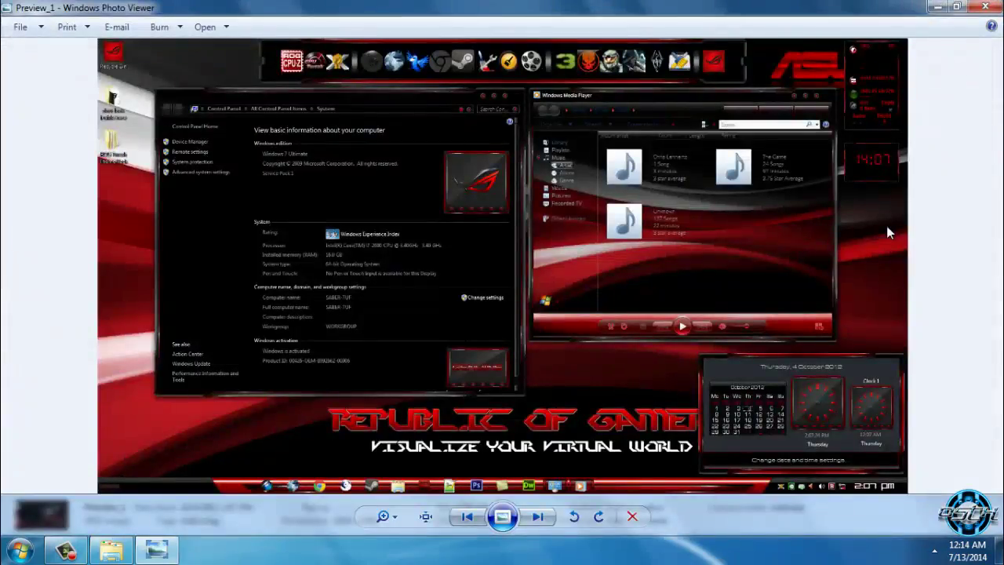
key("Right")
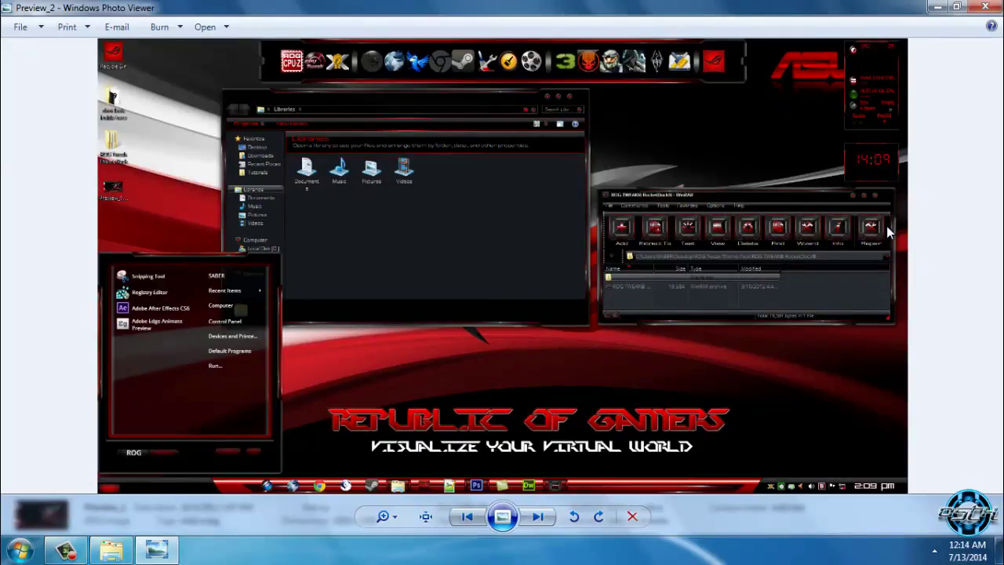
Close the image viewer and open the inner ROG Tweak Theme Pack folder of component folders
left_click(985, 6)
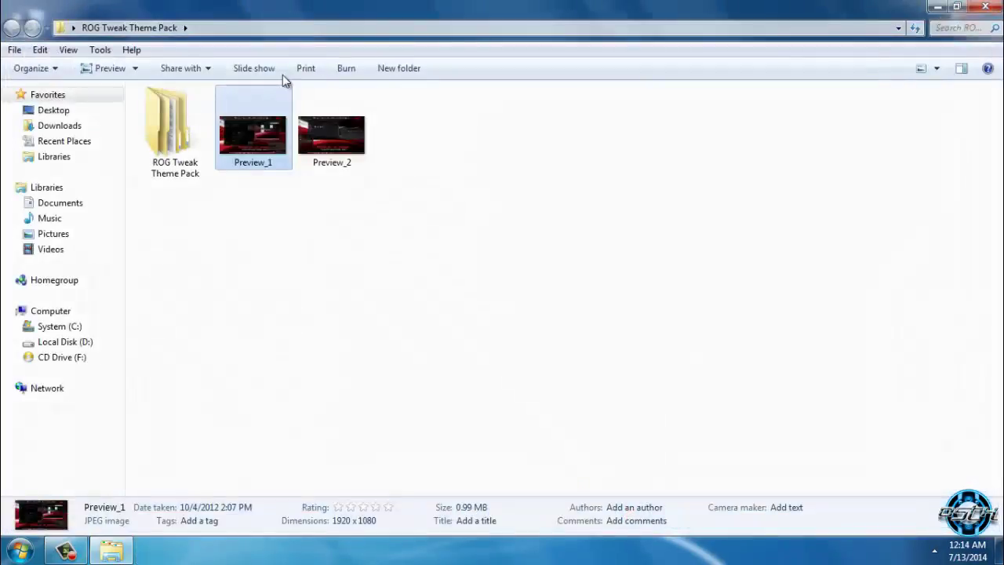
double_click(198, 174)
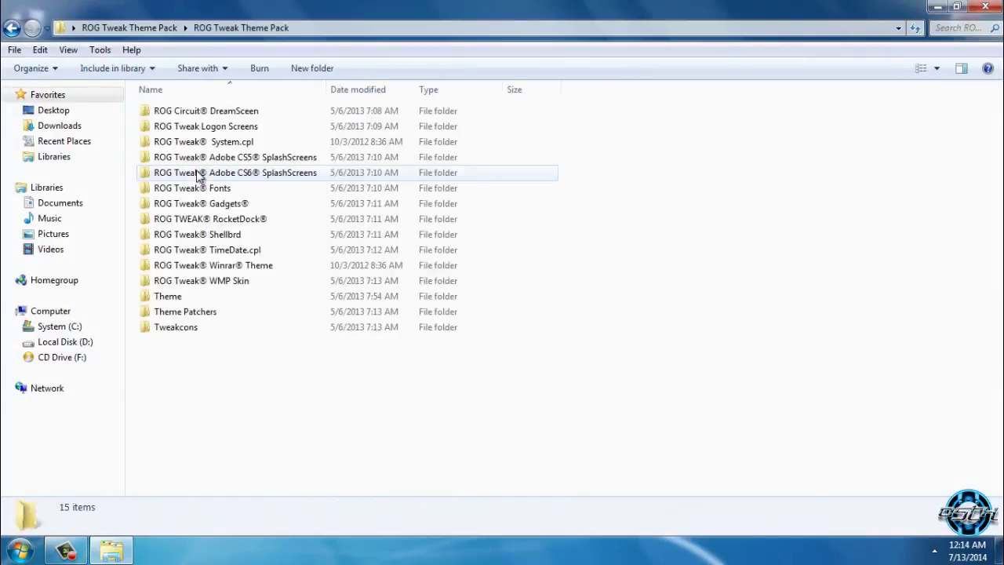
left_click(11, 28)
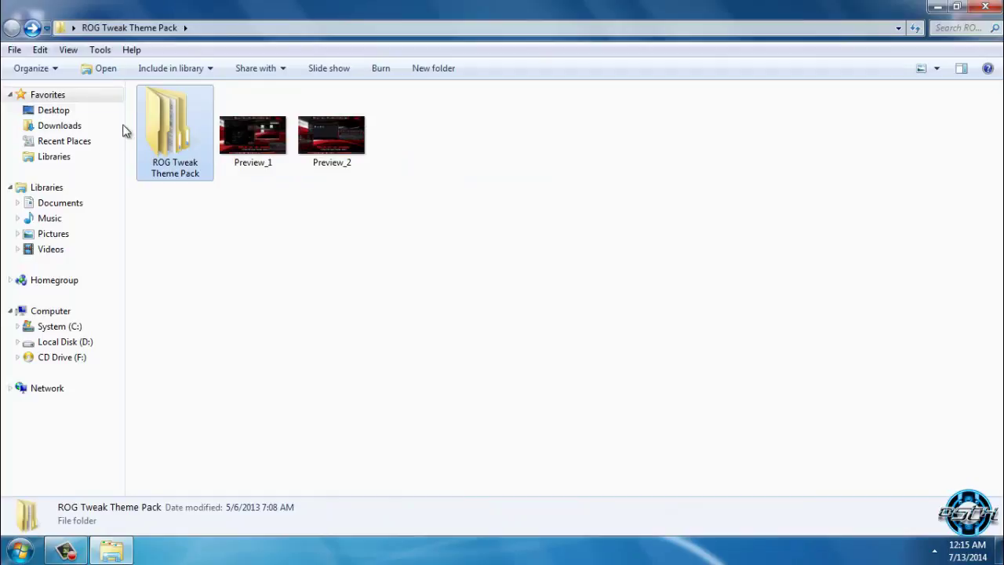
double_click(151, 126)
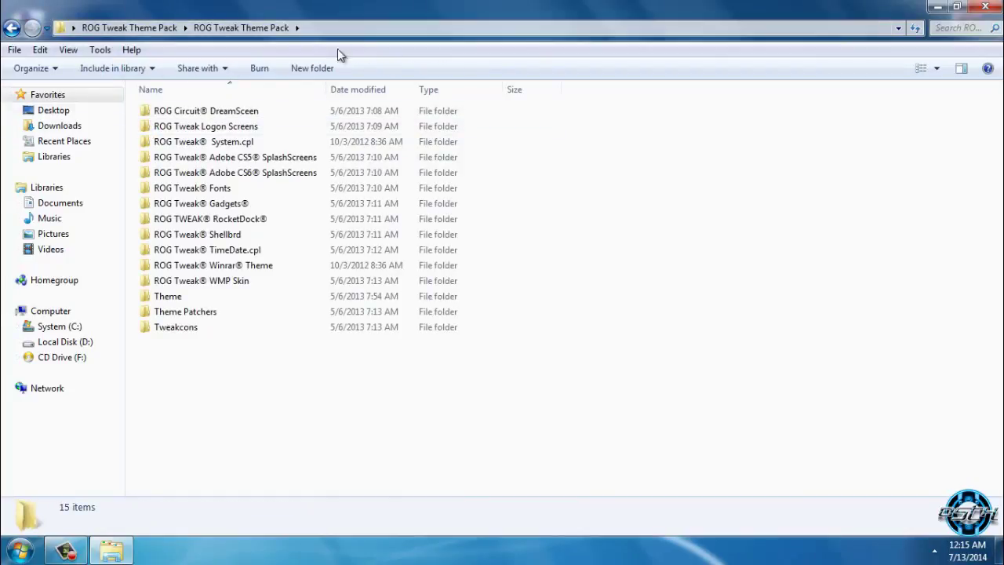
left_click_drag(250, 343, 226, 124)
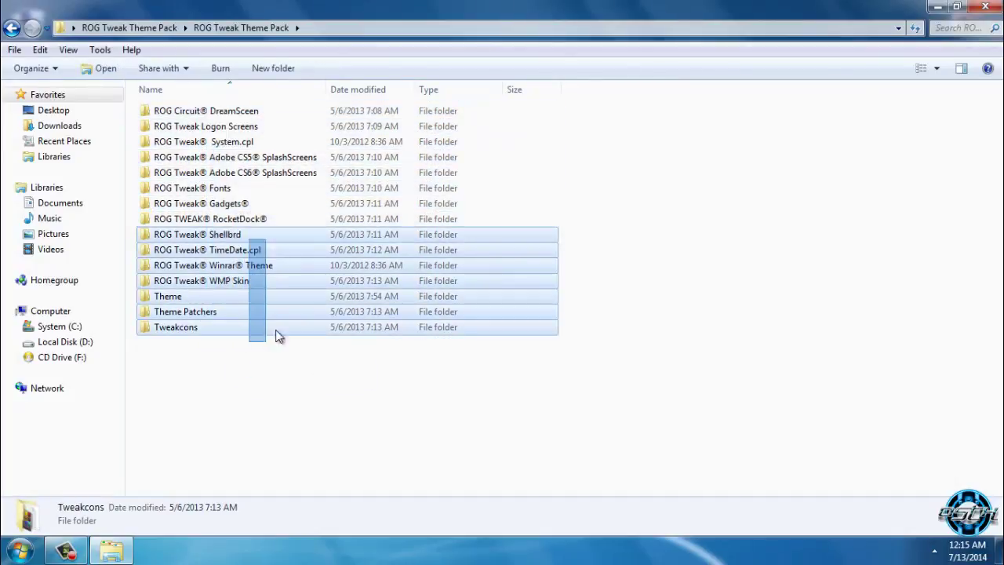
left_click_drag(226, 124, 269, 381)
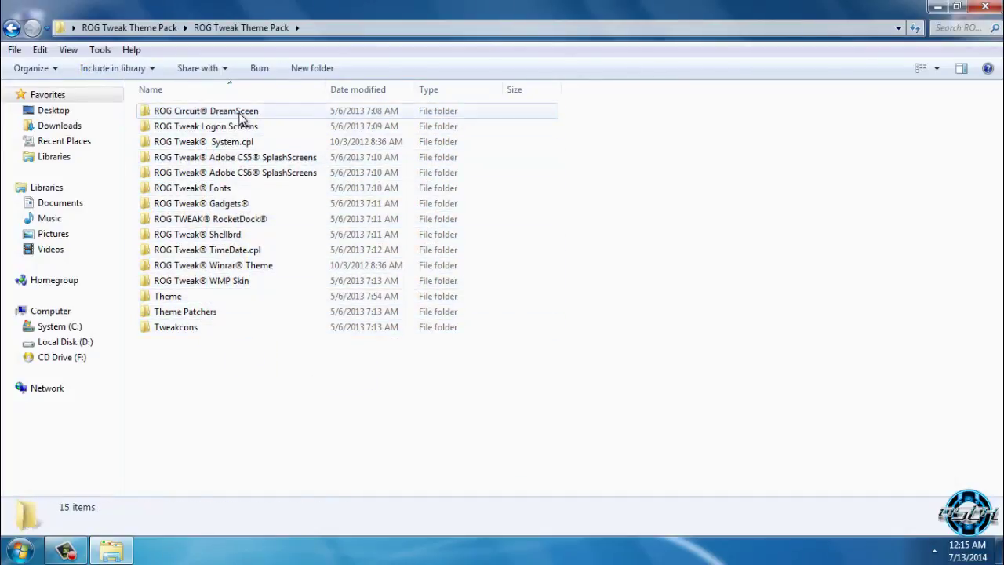
Browse ROG Circuit DreamSceen and its Dreamsceen installers (x32, x64), then return to DreamSceen
left_click(242, 117)
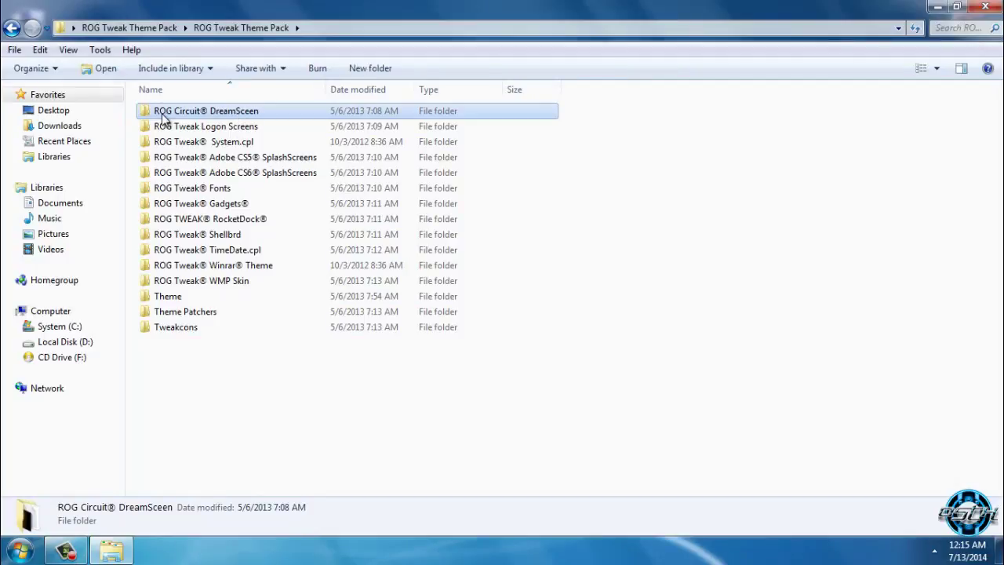
double_click(240, 117)
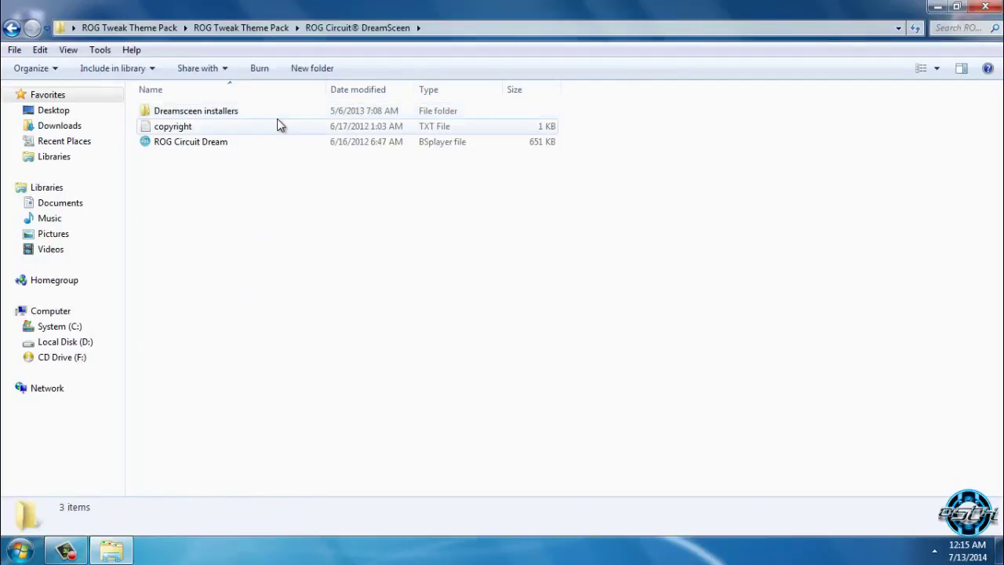
left_click(223, 141)
left_click(188, 117)
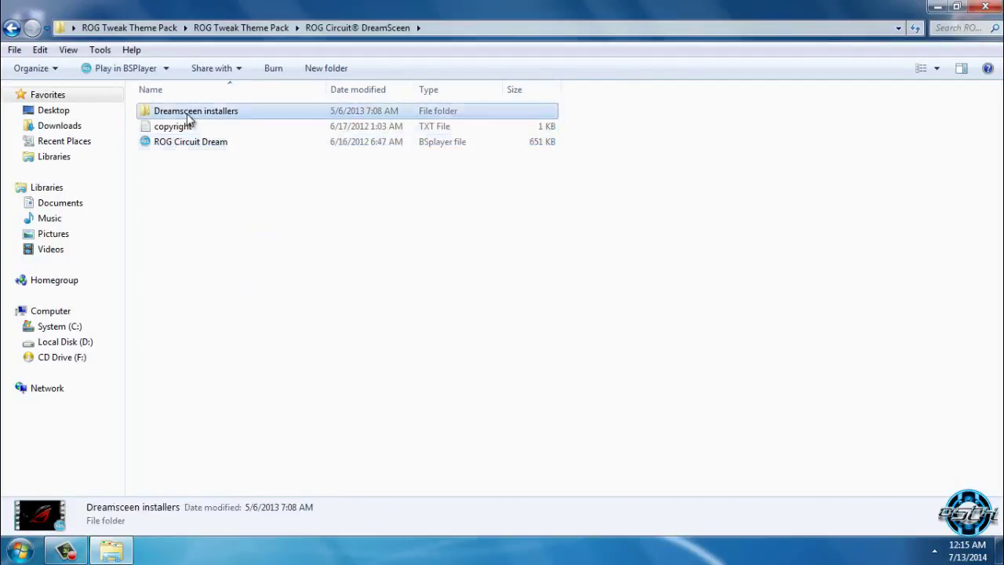
double_click(188, 117)
left_click(188, 116)
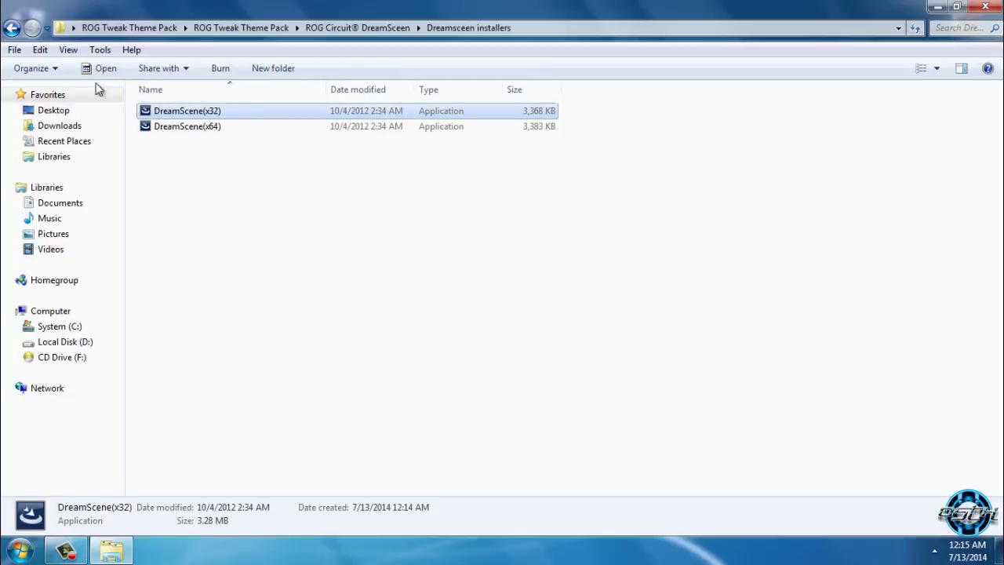
left_click(189, 125)
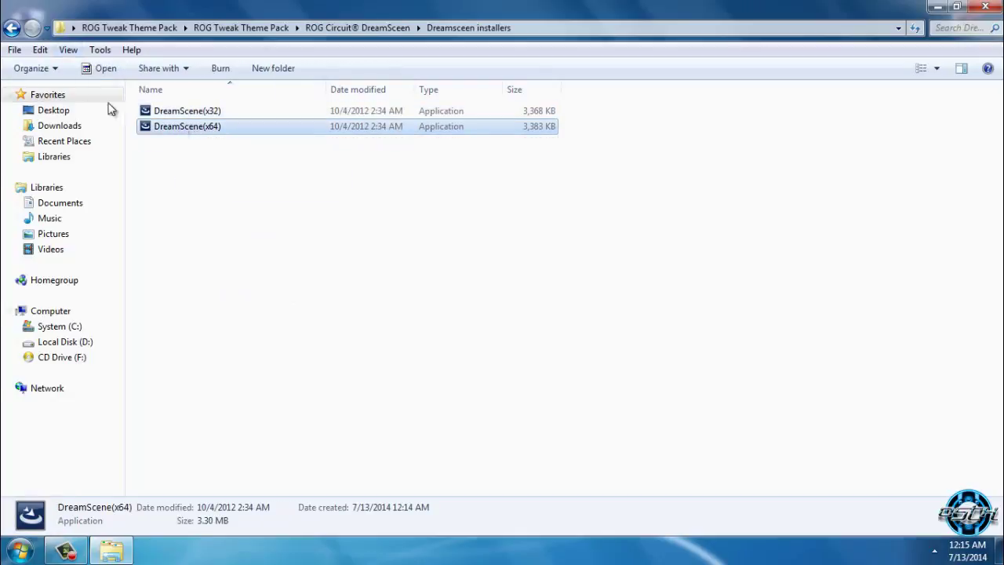
left_click(197, 115)
left_click(11, 27)
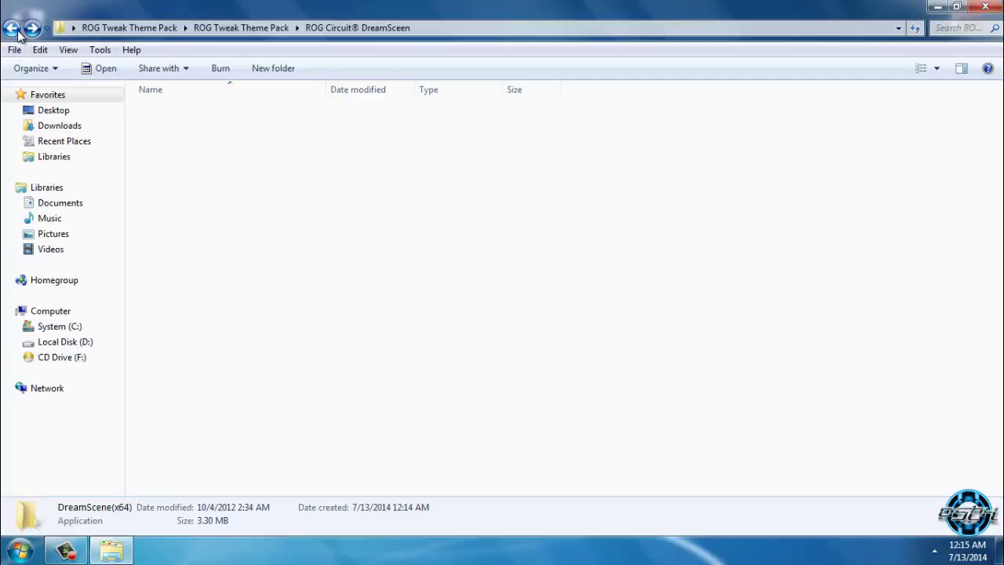
left_click(189, 143)
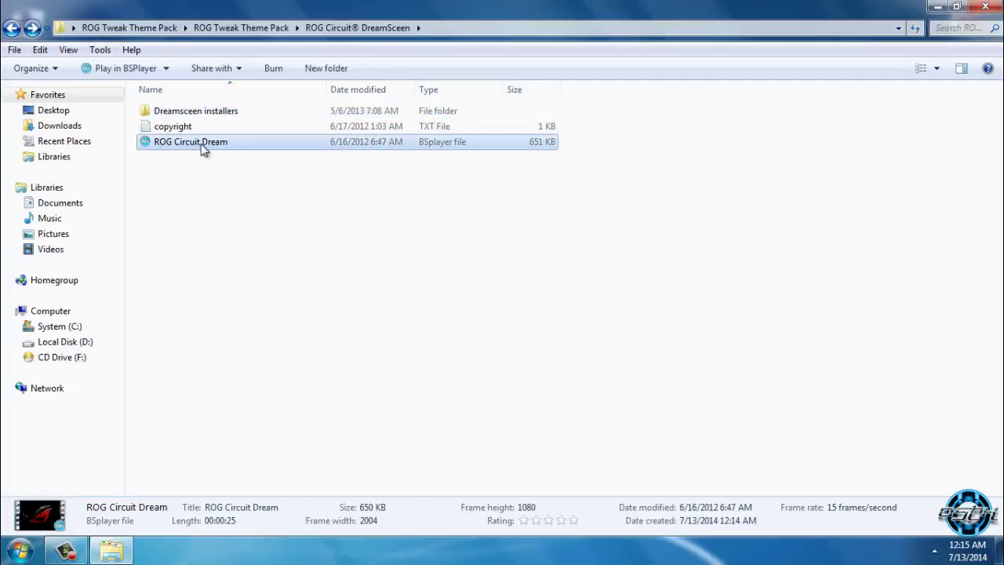
Preview the three images in ROG Tweak Logon Screens with Photo Viewer, then go back
left_click(11, 29)
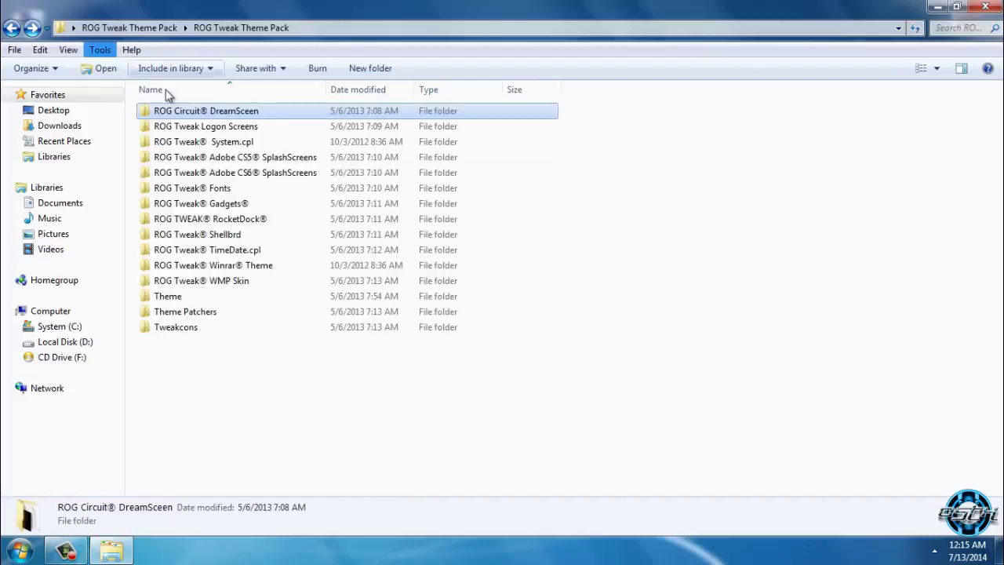
left_click(177, 130)
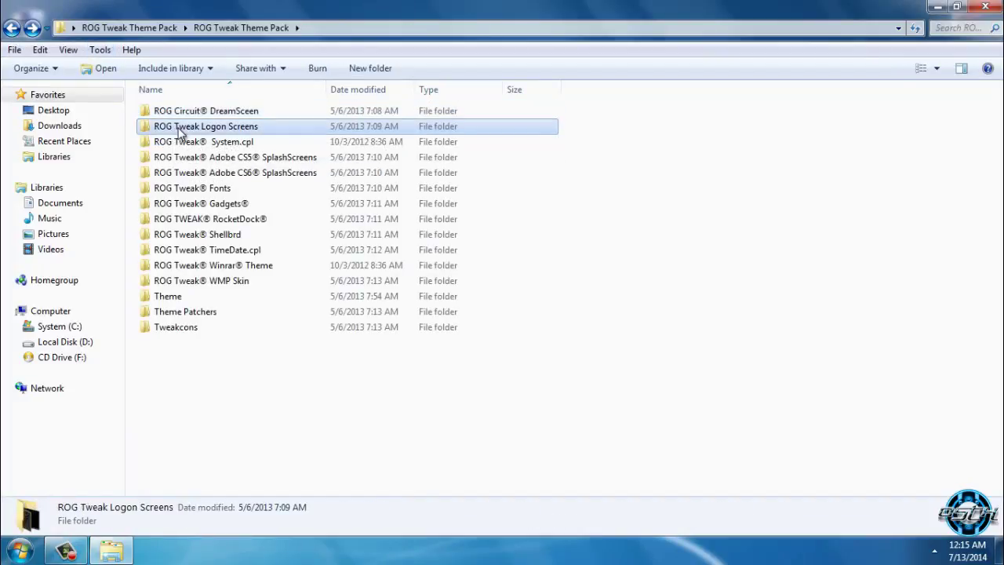
double_click(240, 132)
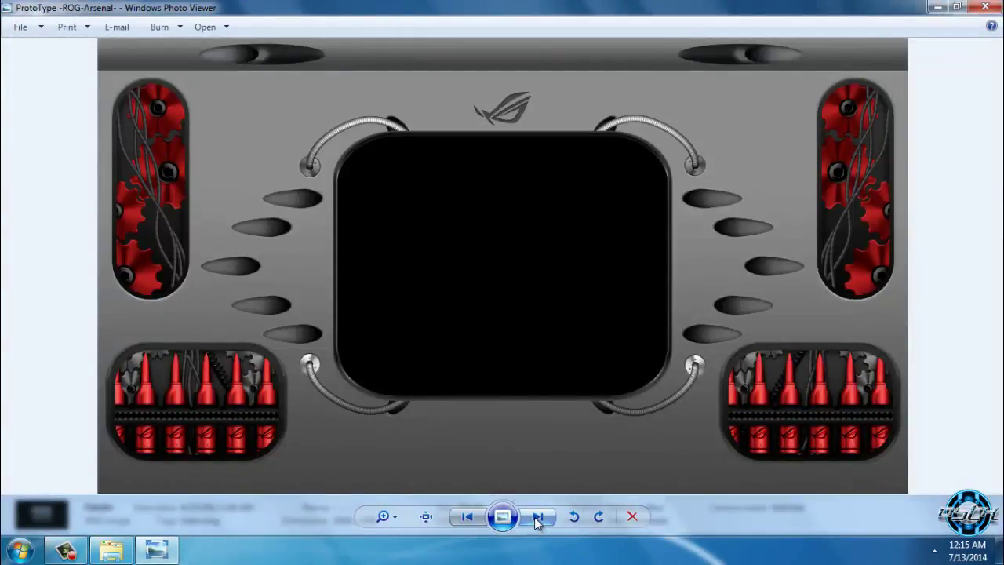
left_click(538, 518)
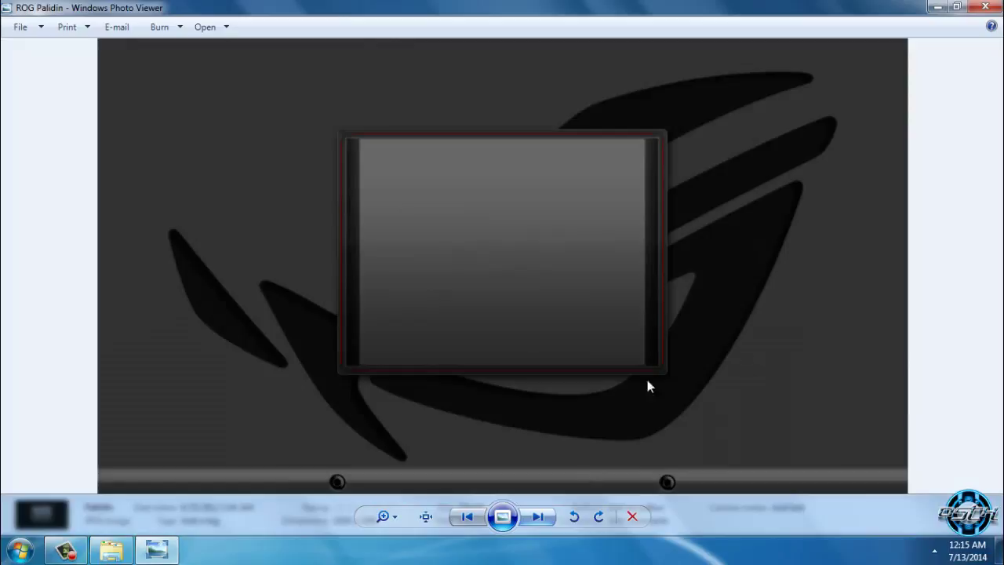
left_click(985, 7)
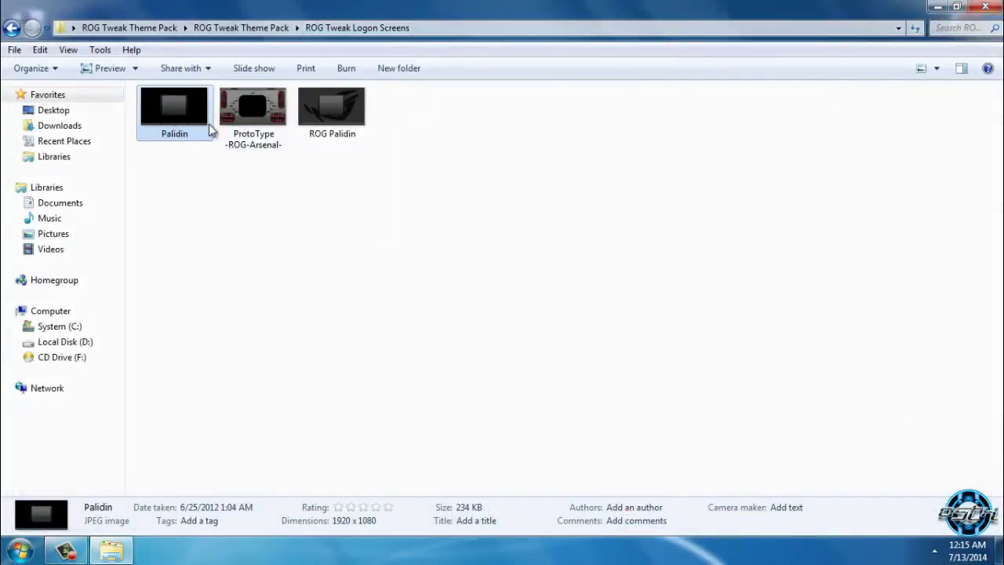
key("Right")
key("Right")
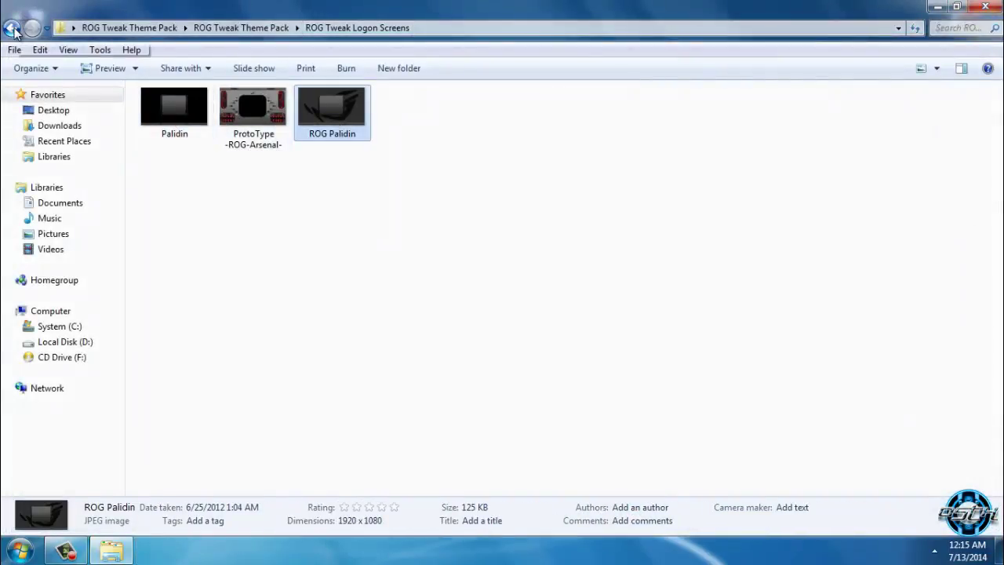
left_click(11, 28)
Open the ROG Tweak System.cpl folder and close the image viewer
double_click(201, 141)
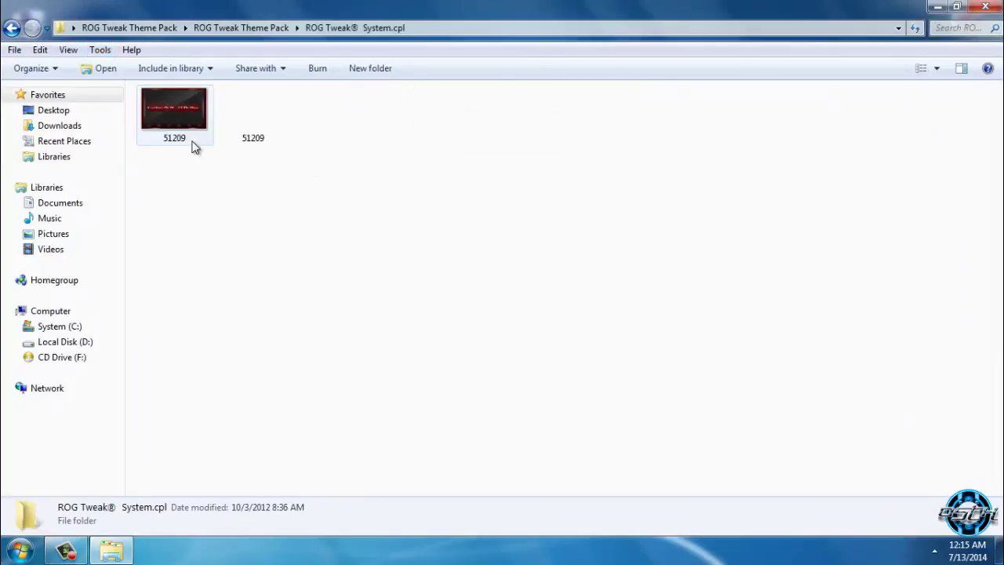
left_click(12, 29)
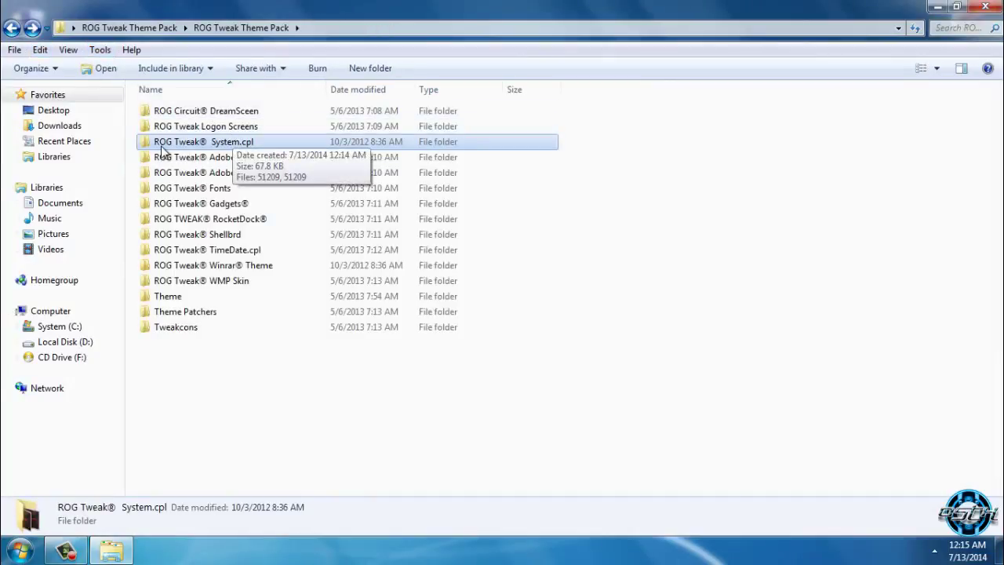
double_click(265, 143)
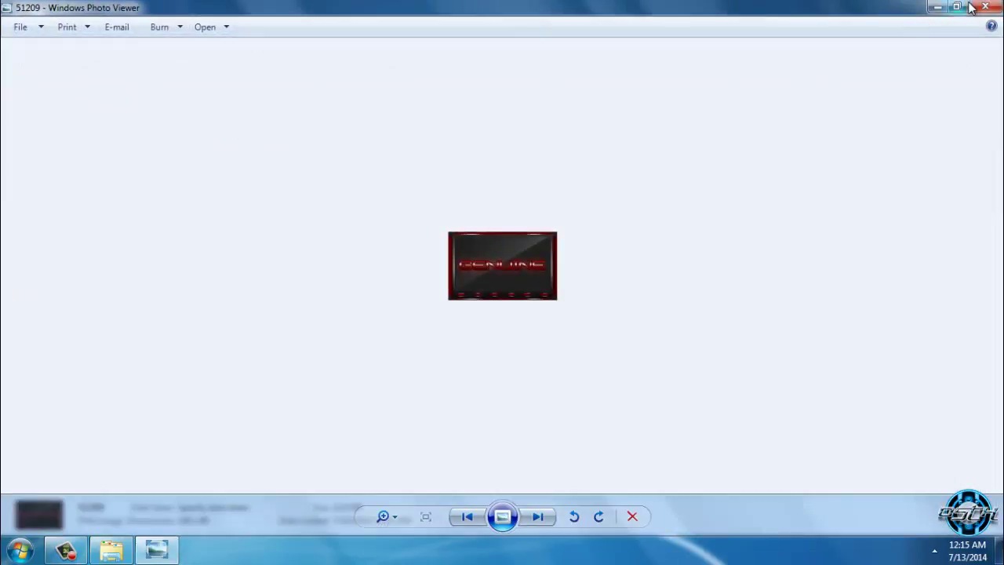
left_click(979, 10)
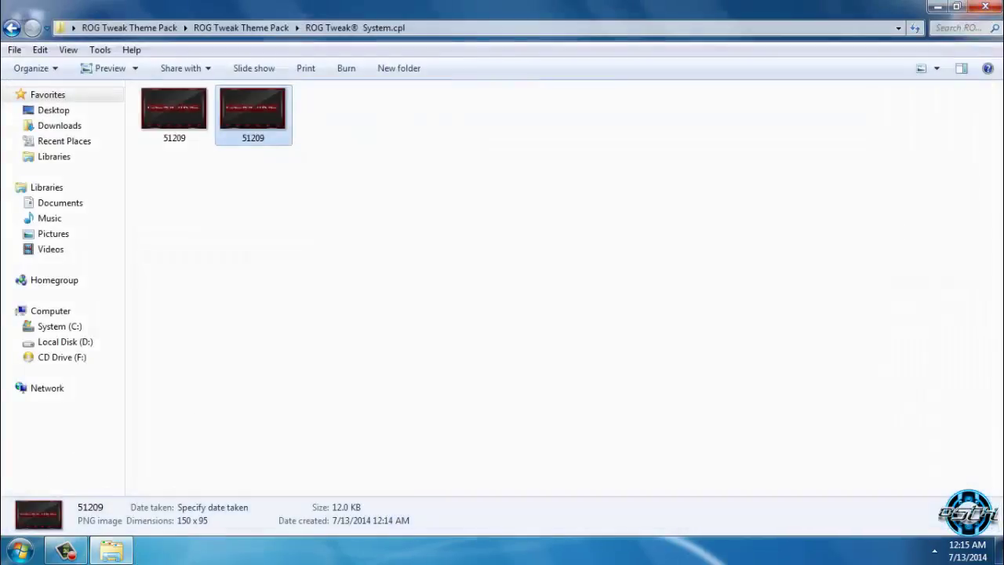
View Computer's System properties from the Start menu, then close it and return to the theme pack
left_click(20, 550)
right_click(256, 306)
left_click(302, 441)
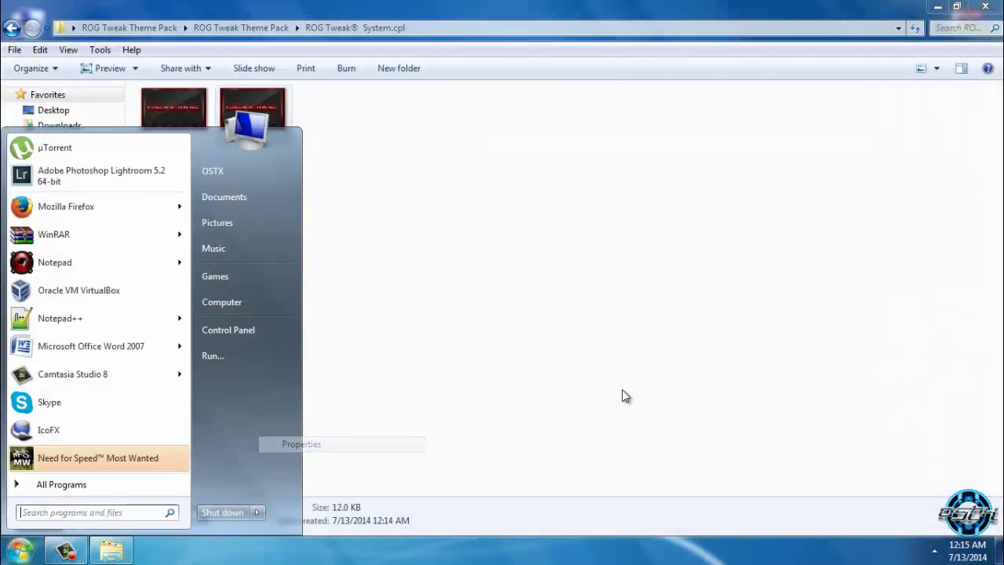
scroll(785, 448, "down", 1)
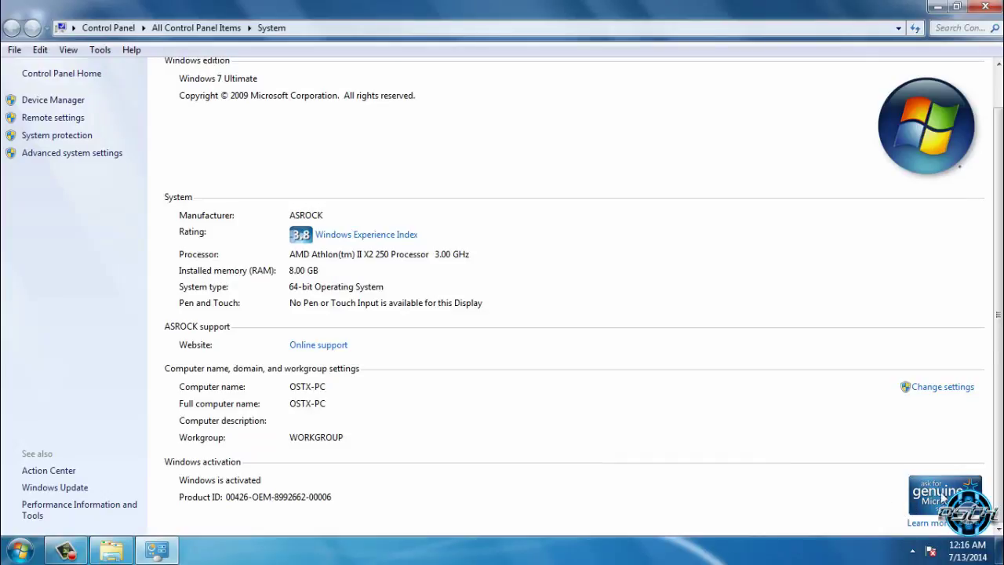
left_click(985, 6)
left_click(12, 30)
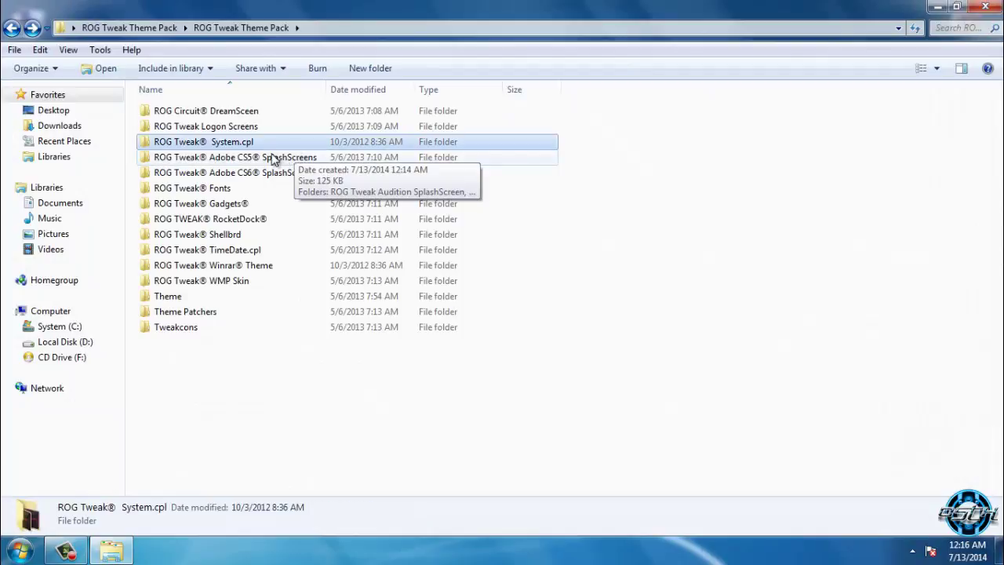
Peek into the Adobe CS6 SplashScreens folder, then open the ROG Tweak Fonts folder
left_click(292, 157)
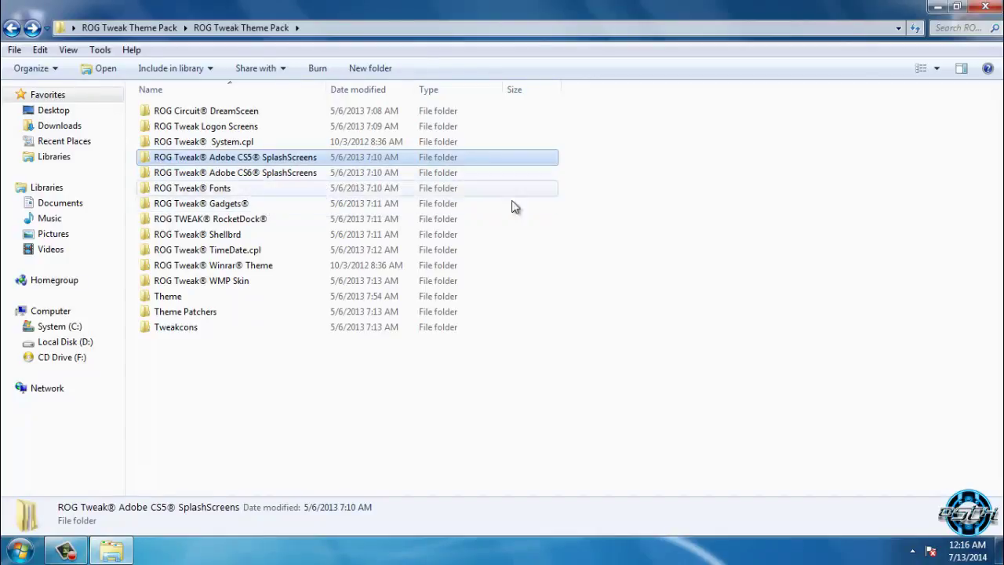
left_click(278, 172)
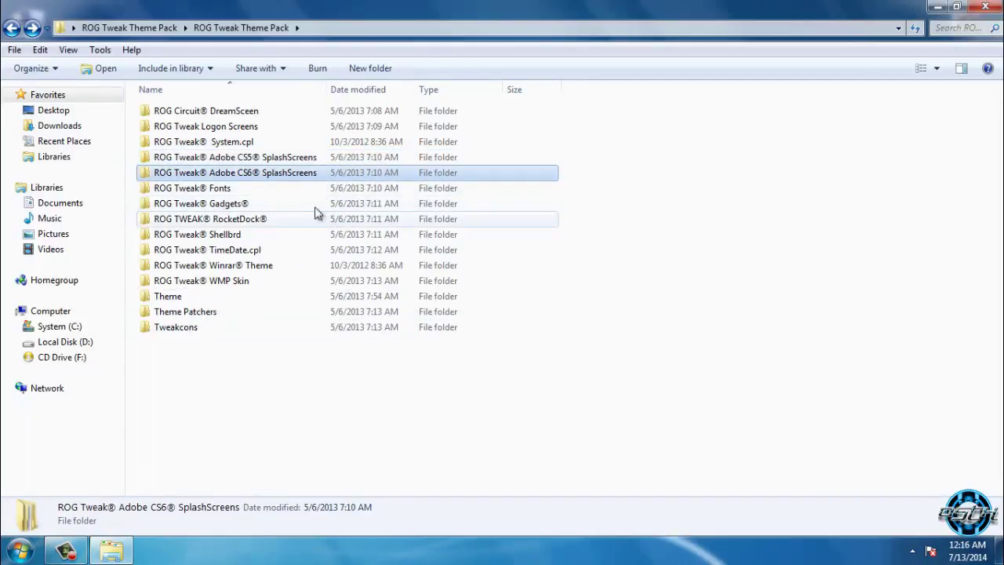
double_click(408, 179)
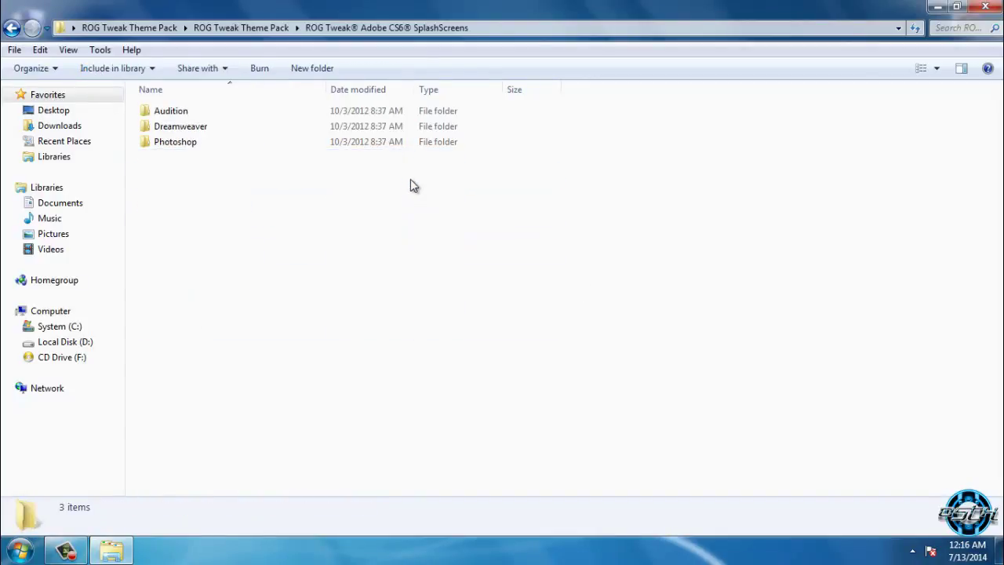
left_click(11, 30)
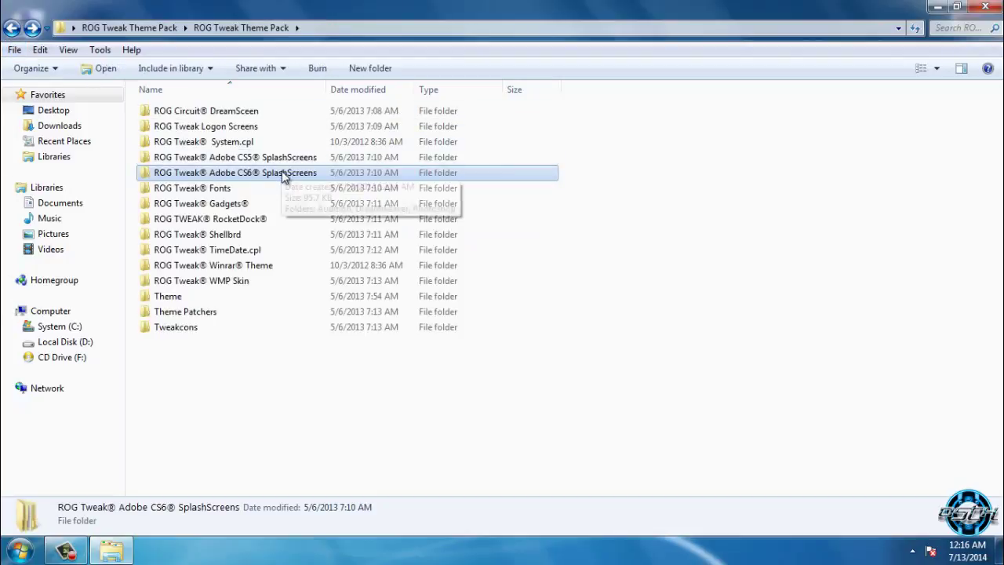
left_click(237, 190)
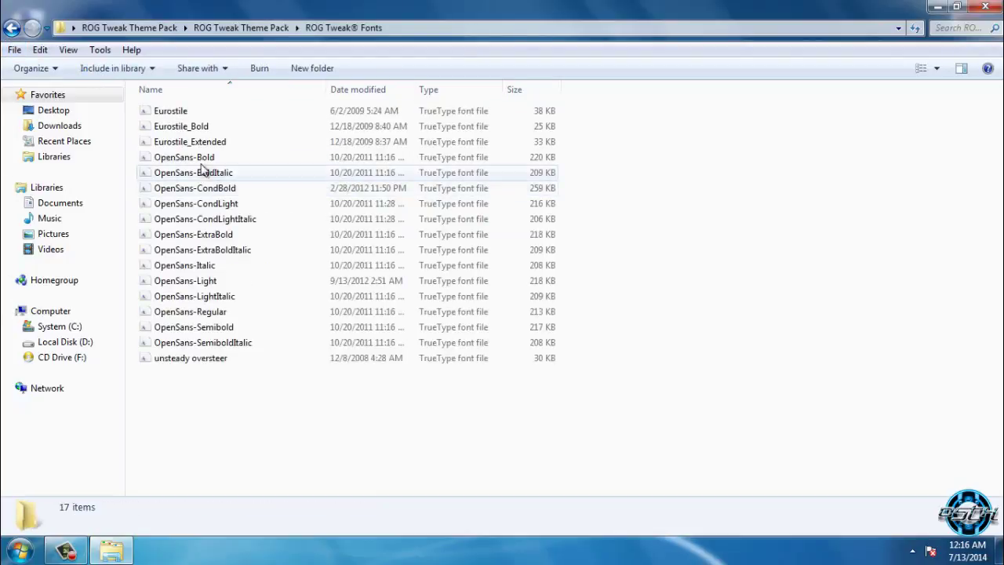
Install all 17 ROG Tweak fonts, replacing Eurostile, then open the ROG Tweak Gadgets folder
left_click_drag(256, 407, 175, 116)
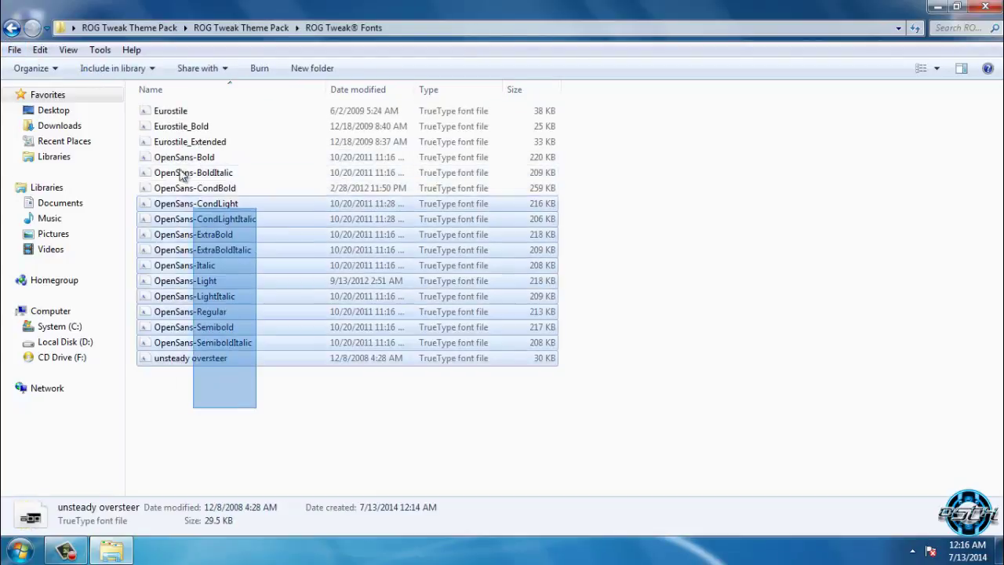
right_click(172, 111)
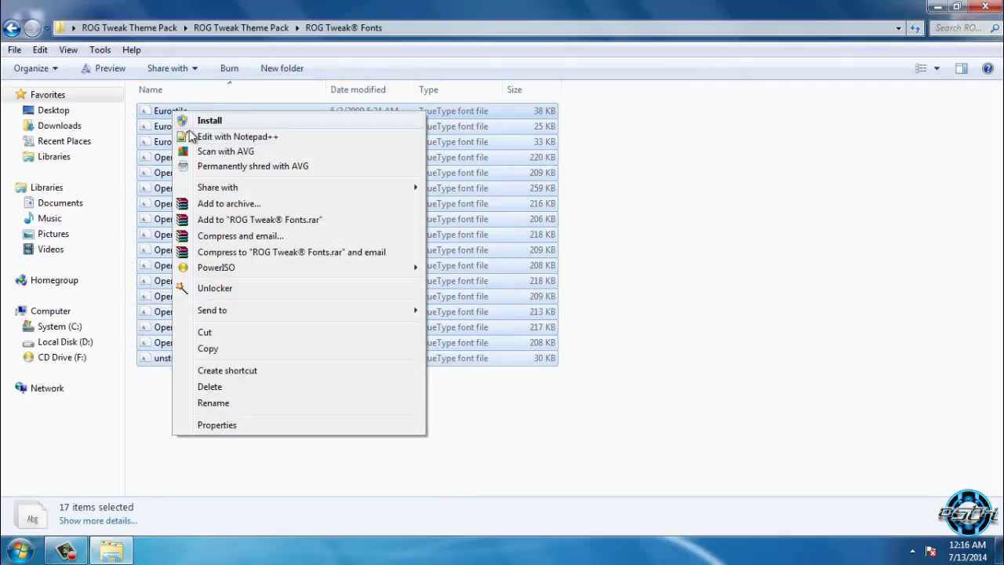
left_click(151, 377)
left_click_drag(150, 377, 251, 114)
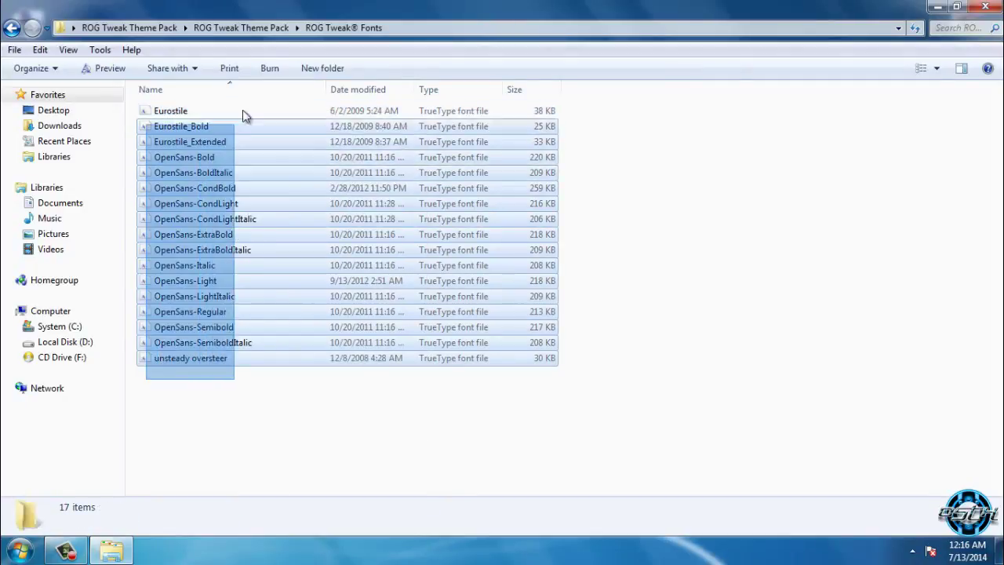
right_click(251, 115)
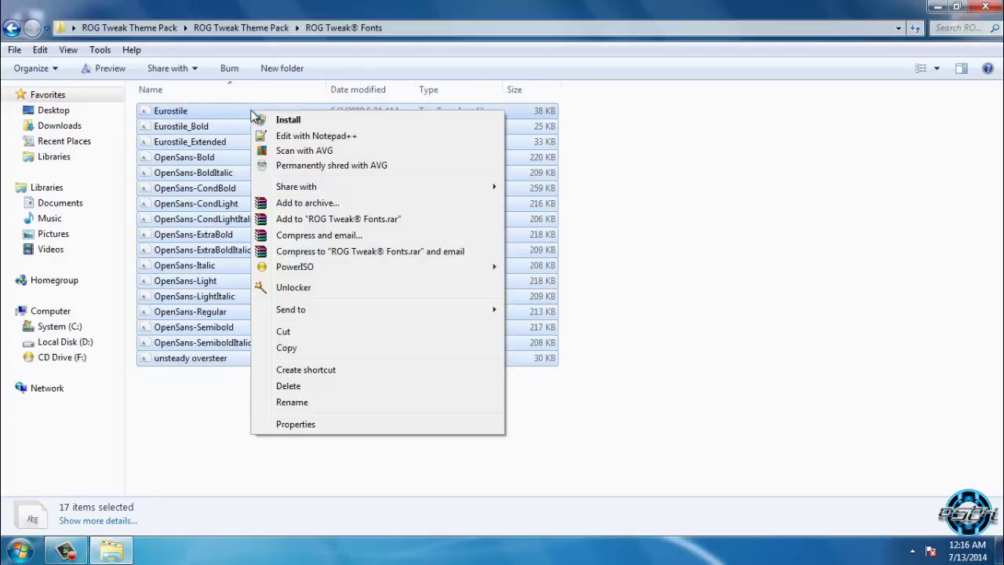
left_click(321, 120)
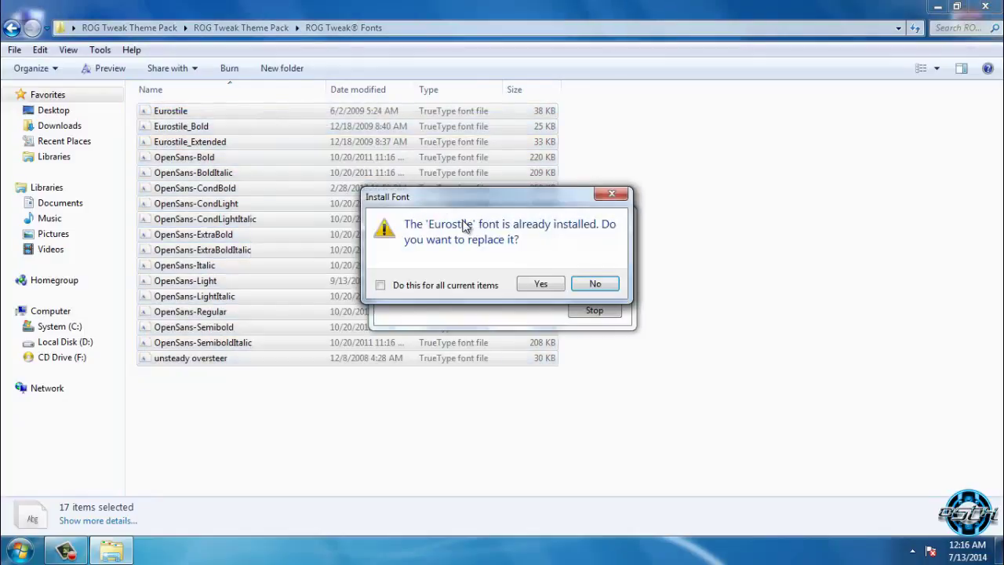
left_click(519, 284)
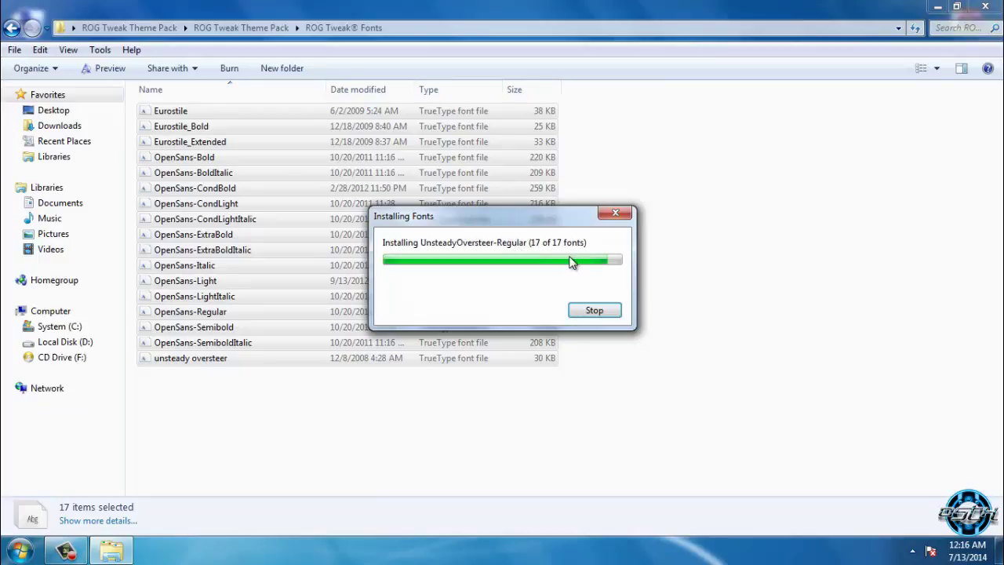
left_click(11, 27)
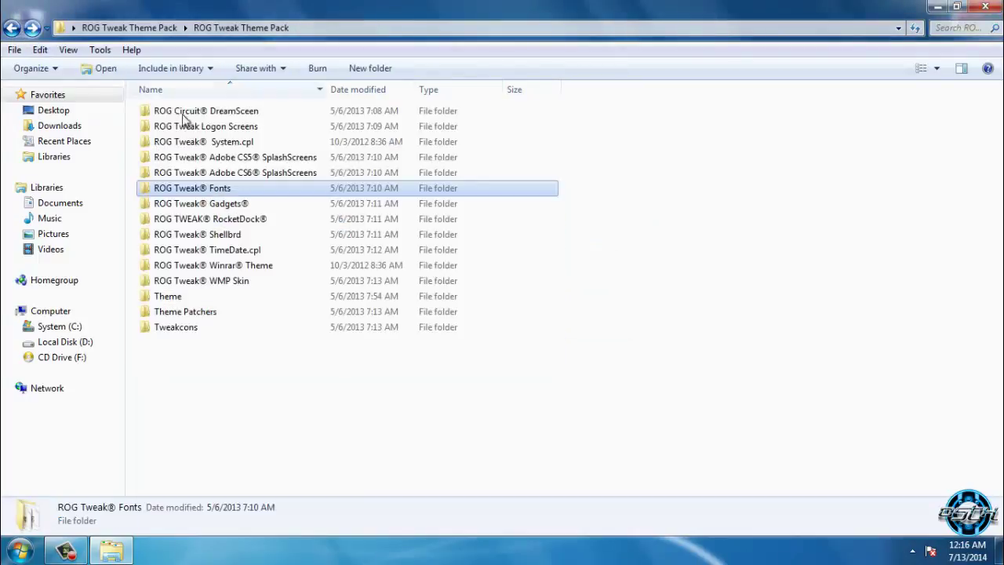
double_click(234, 205)
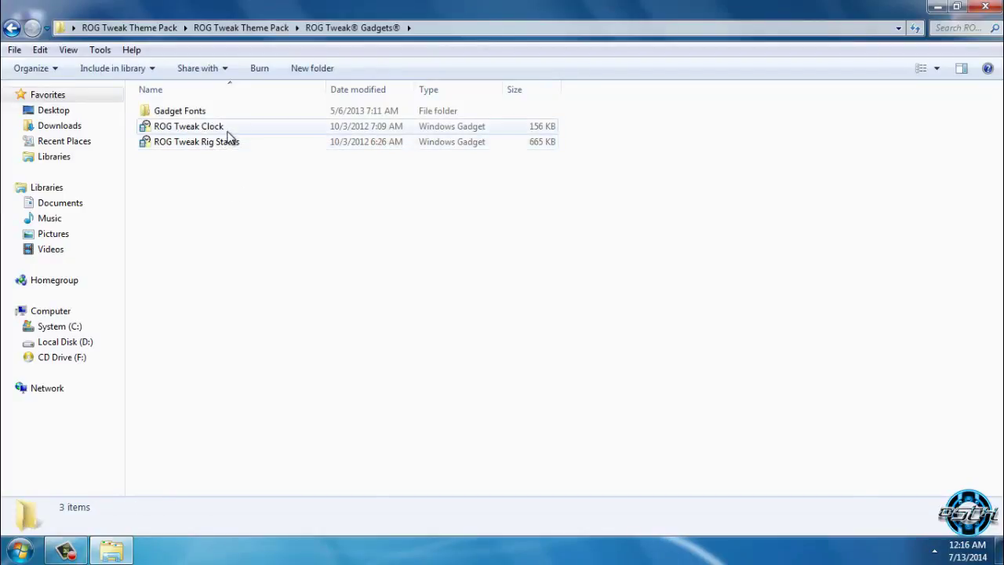
Install the ROG Tweak Clock and ROG Tweak Rig Status gadgets, confirming each security warning
left_click(225, 128)
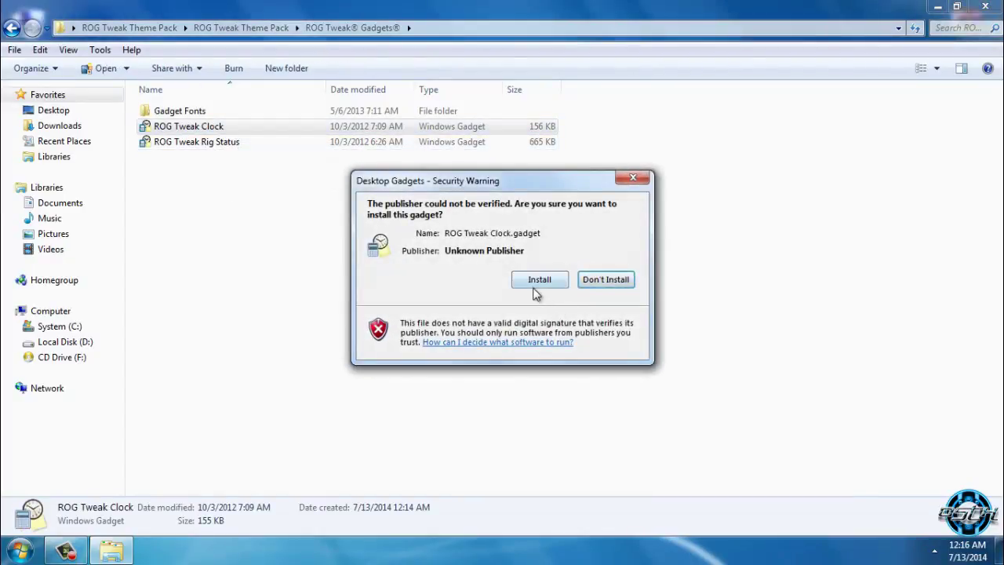
left_click(536, 281)
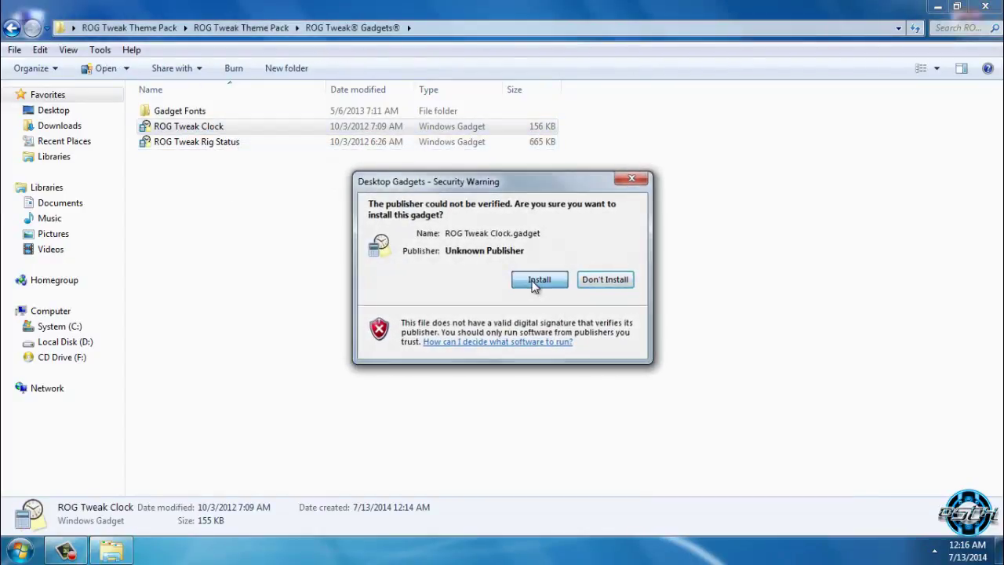
double_click(266, 141)
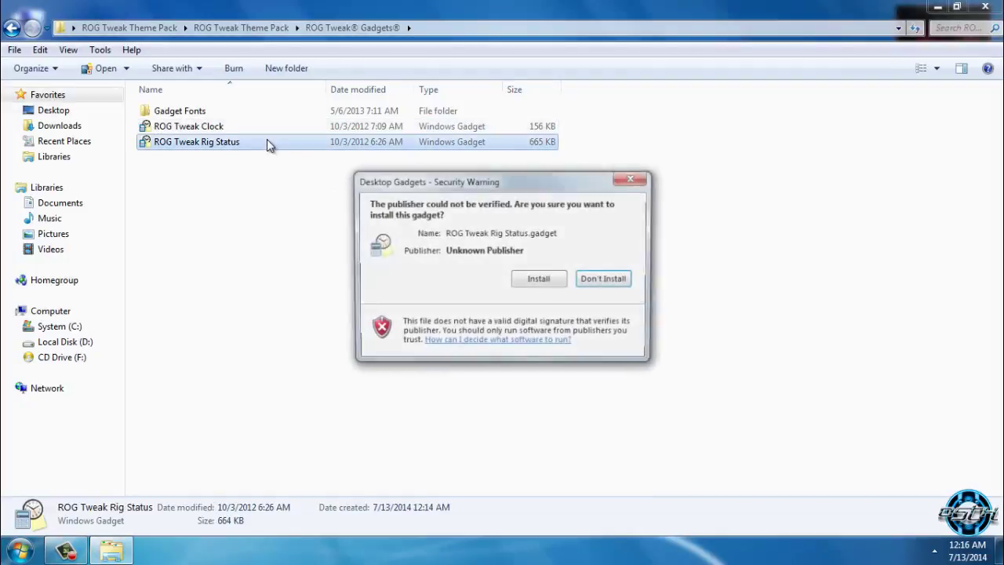
left_click(544, 282)
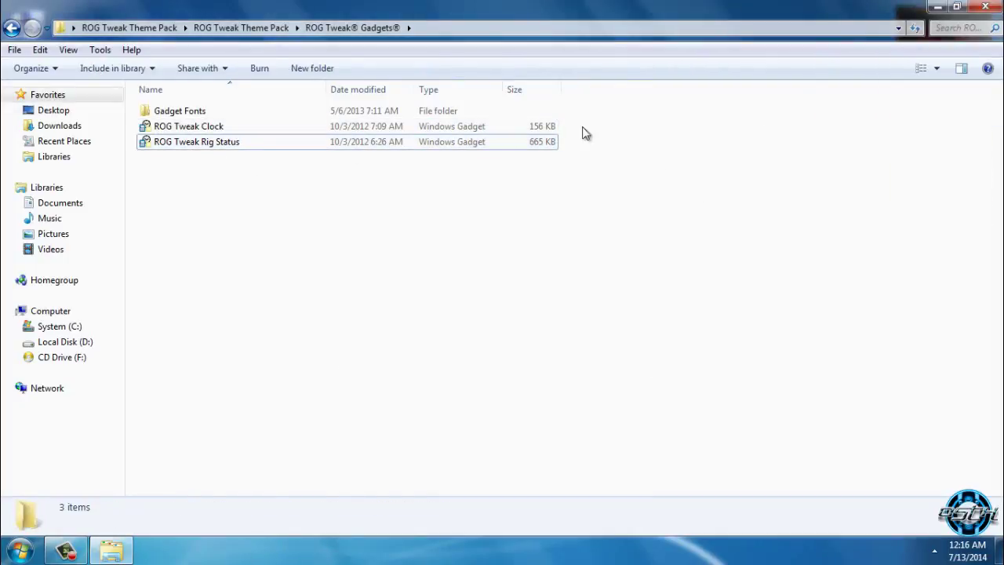
left_click(11, 28)
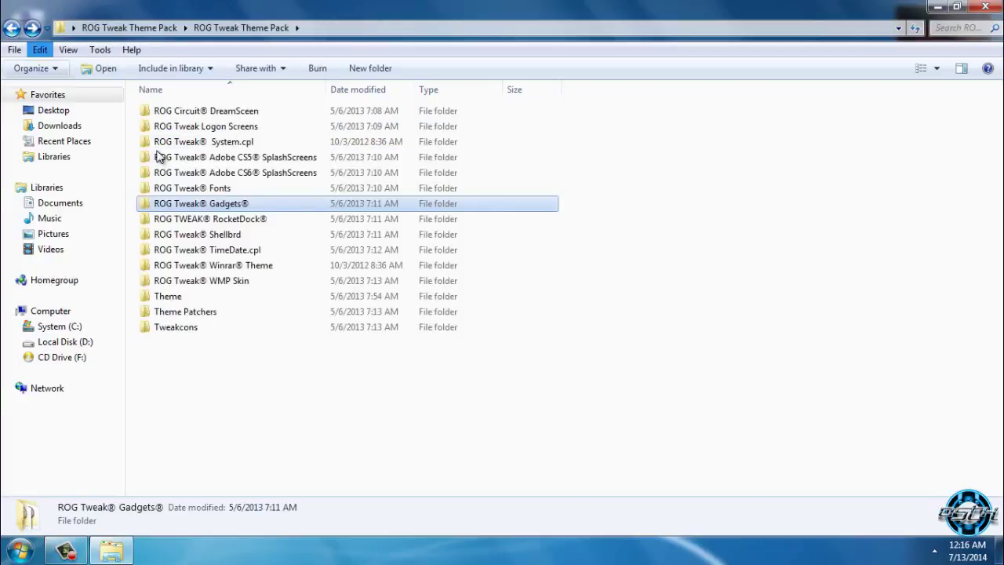
Install the four DS-DIGI fonts from the Gadgets' Gadget Fonts folder
double_click(179, 203)
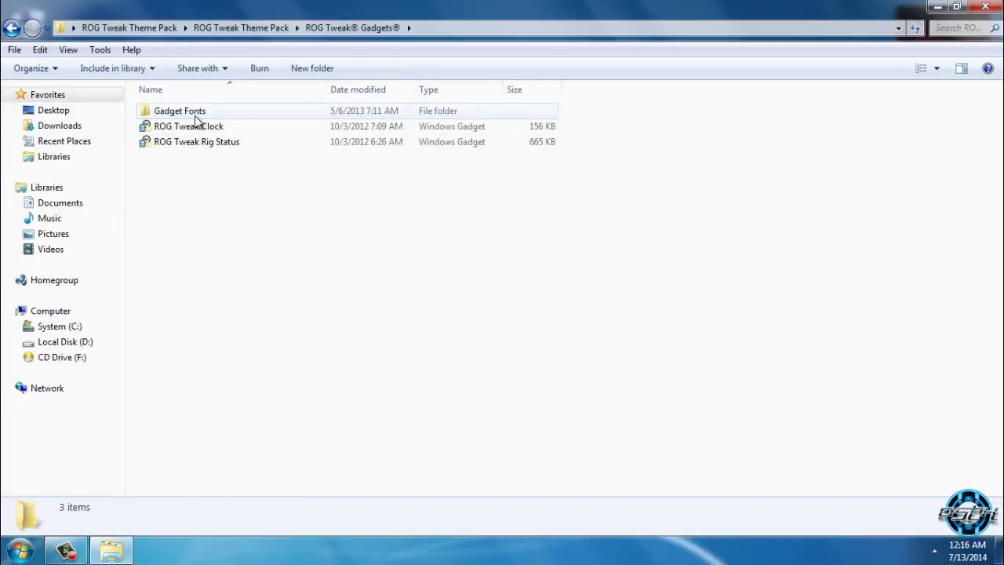
double_click(195, 117)
left_click_drag(199, 181, 172, 109)
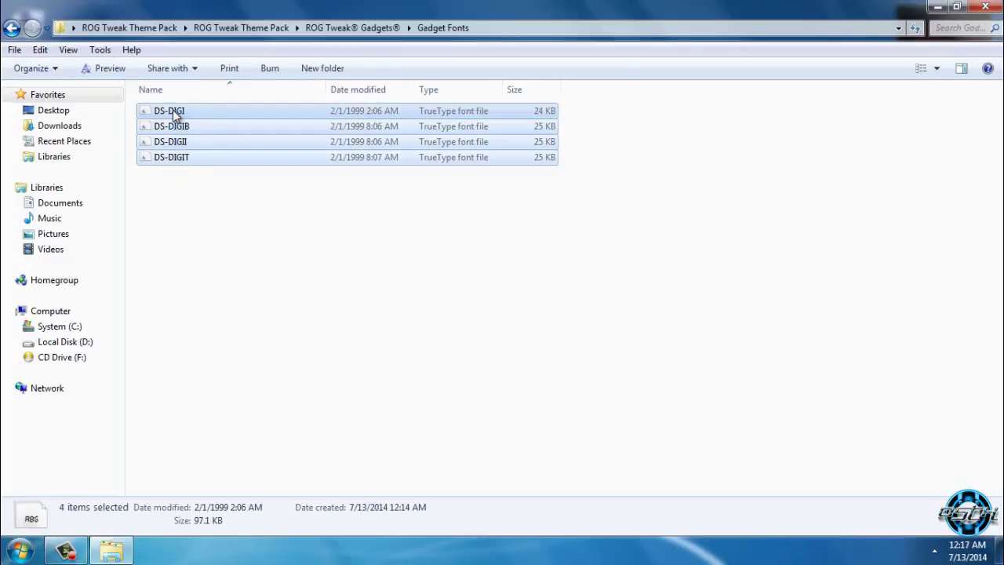
right_click(172, 110)
left_click(222, 166)
left_click(9, 28)
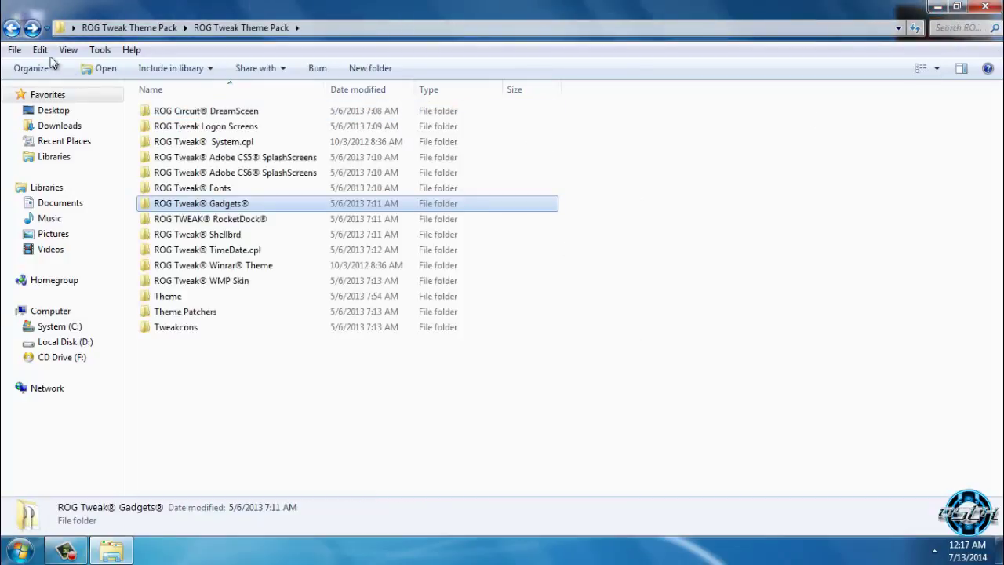
Inspect the ROG TWEAK RocketDock skin folder's lrog image and separator settings files
double_click(185, 214)
double_click(188, 111)
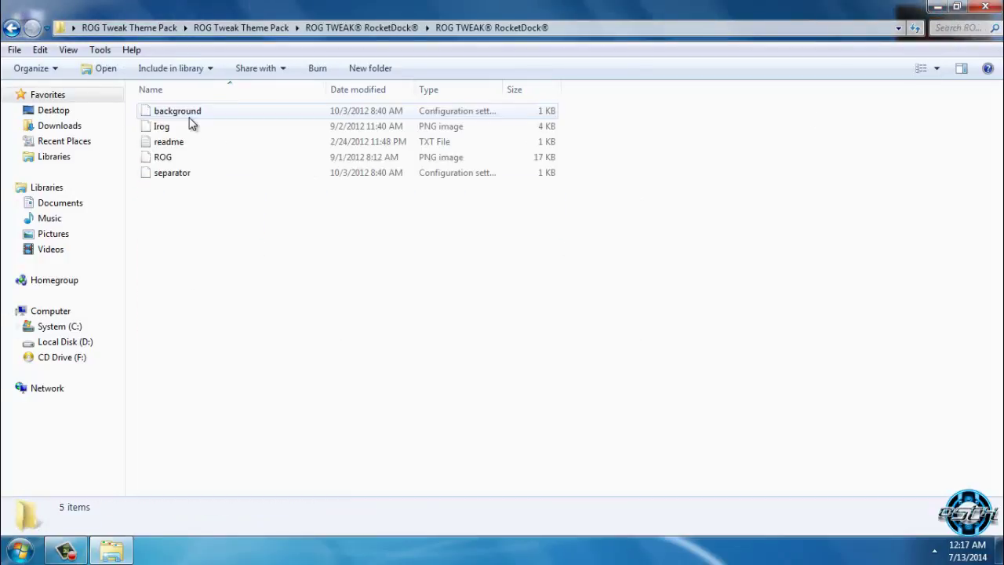
left_click(184, 130)
left_click(180, 174)
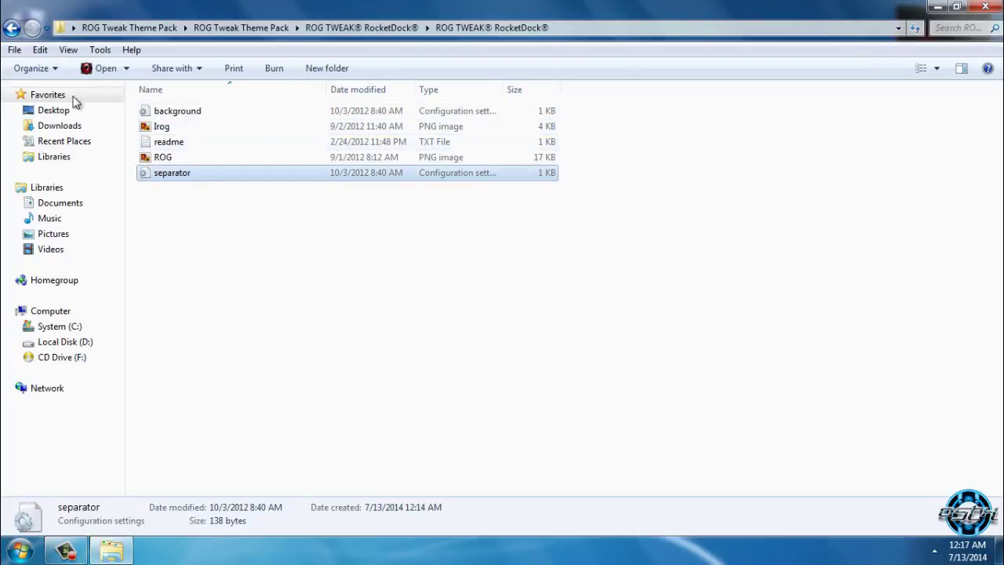
left_click(15, 32)
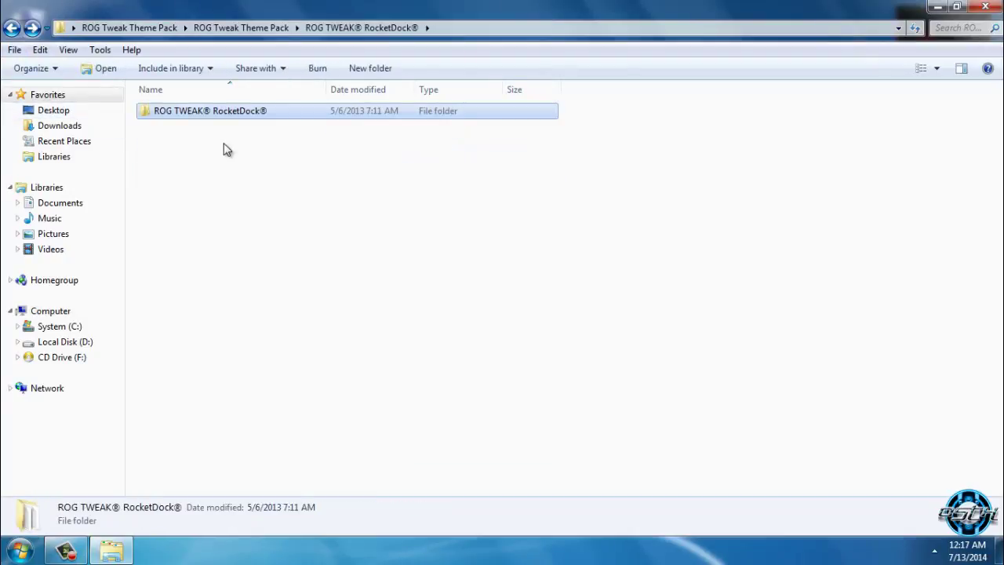
Copy the RocketDock skin folder and switch to the RocketDock program folder window
right_click(227, 116)
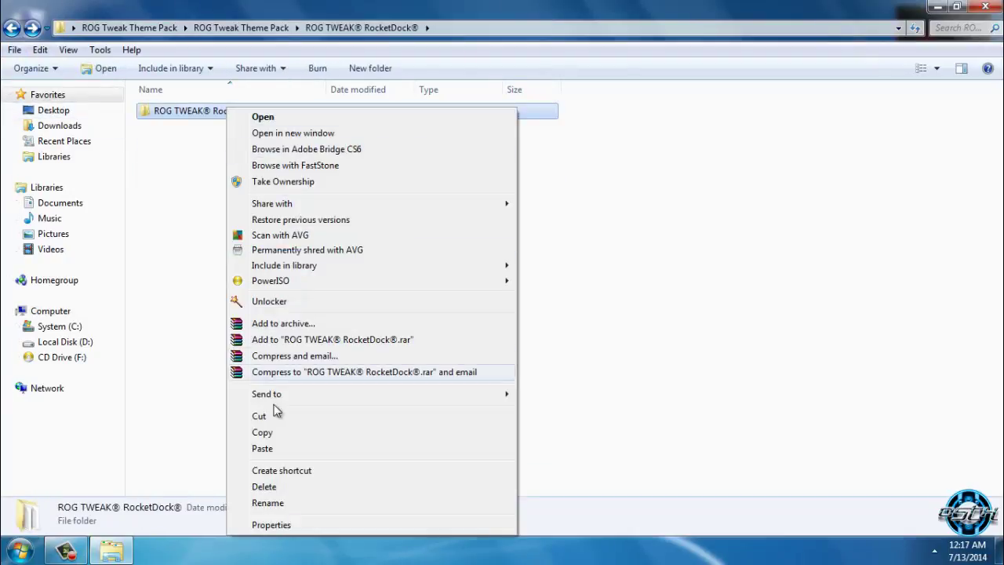
double_click(161, 113)
left_click(11, 29)
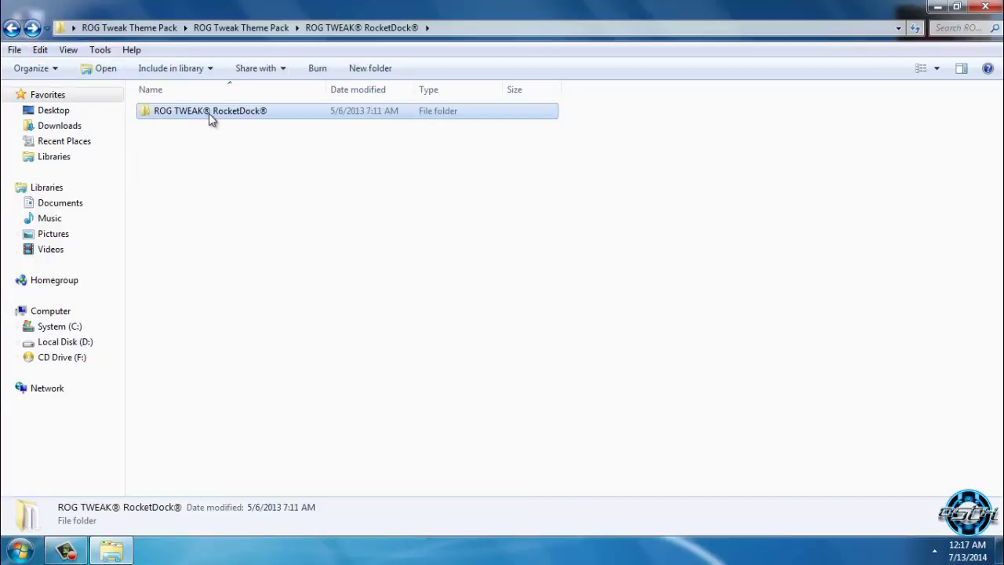
right_click(209, 111)
left_click(245, 431)
left_click(235, 399)
left_click(110, 553)
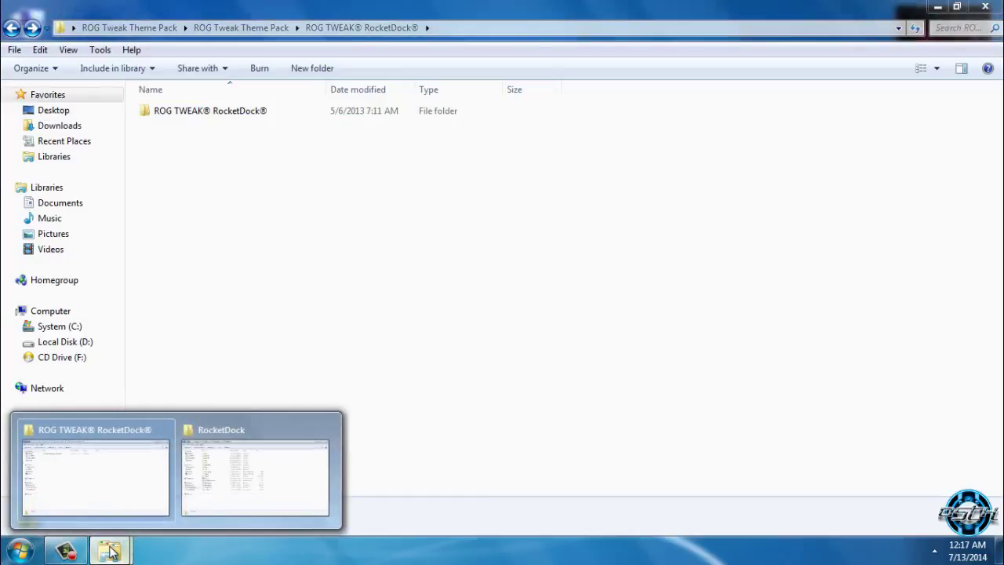
key("alt+Tab")
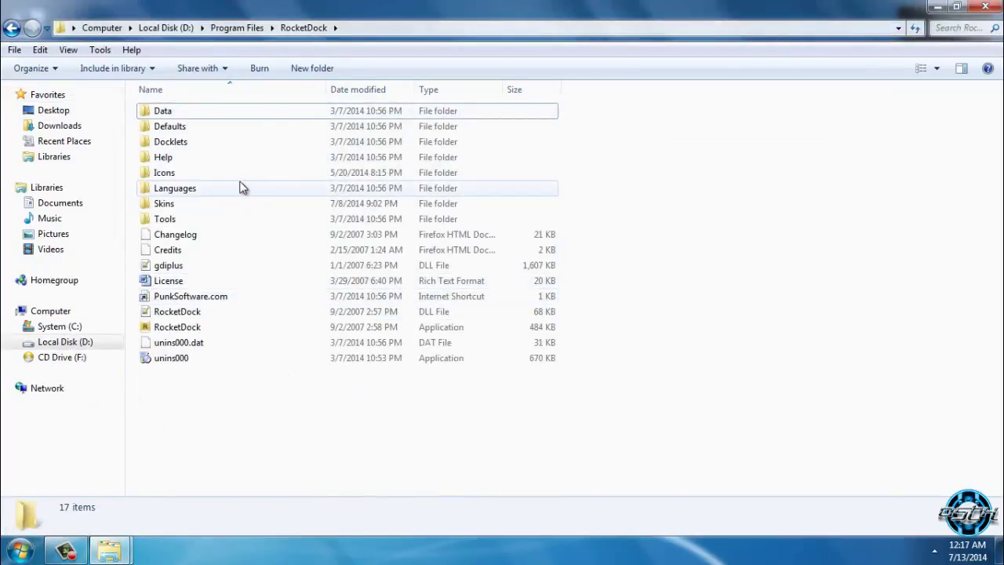
Paste the ROG TWEAK RocketDock skin folder into D:\Program Files\RocketDock\Skins
double_click(180, 205)
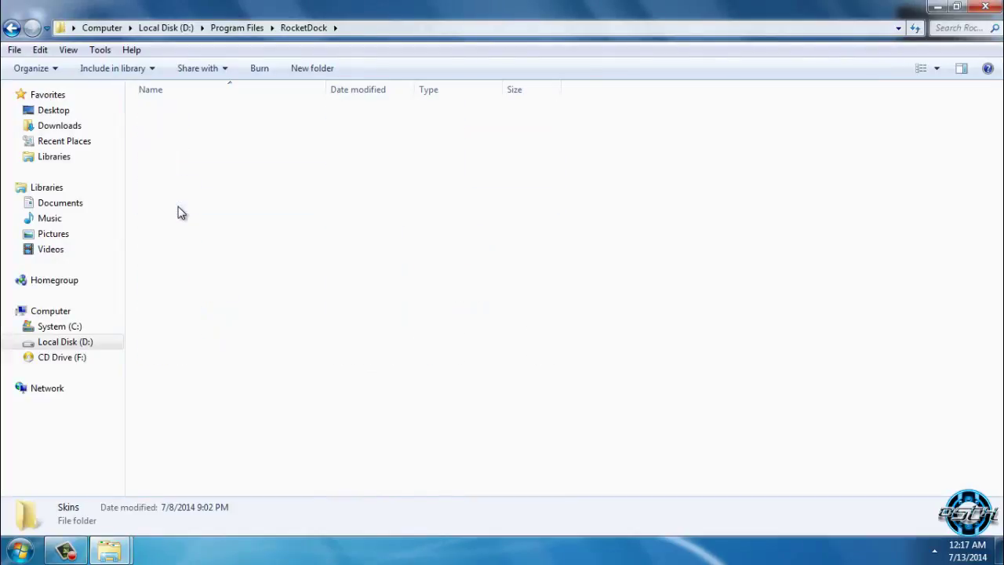
right_click(658, 194)
left_click(675, 312)
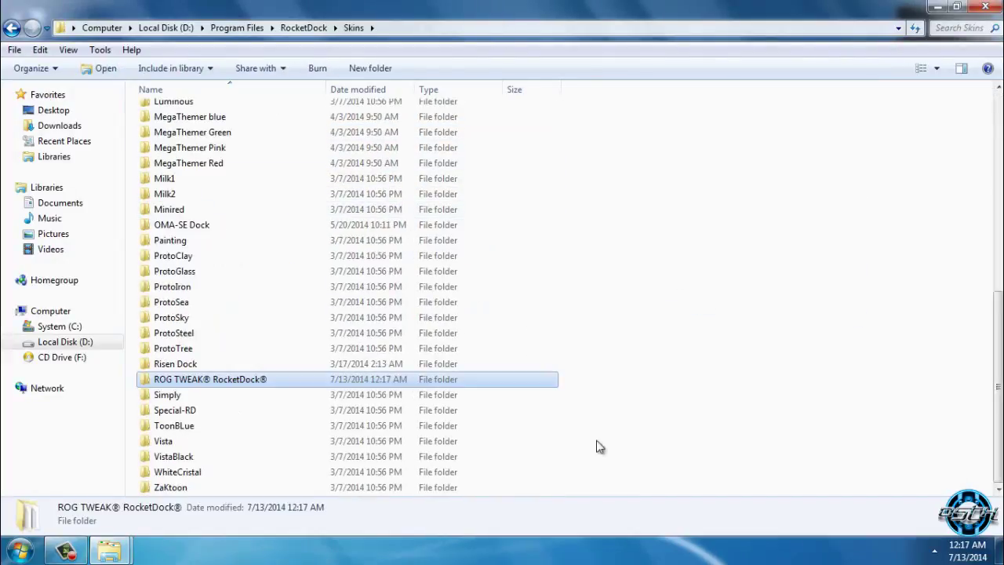
right_click(473, 480)
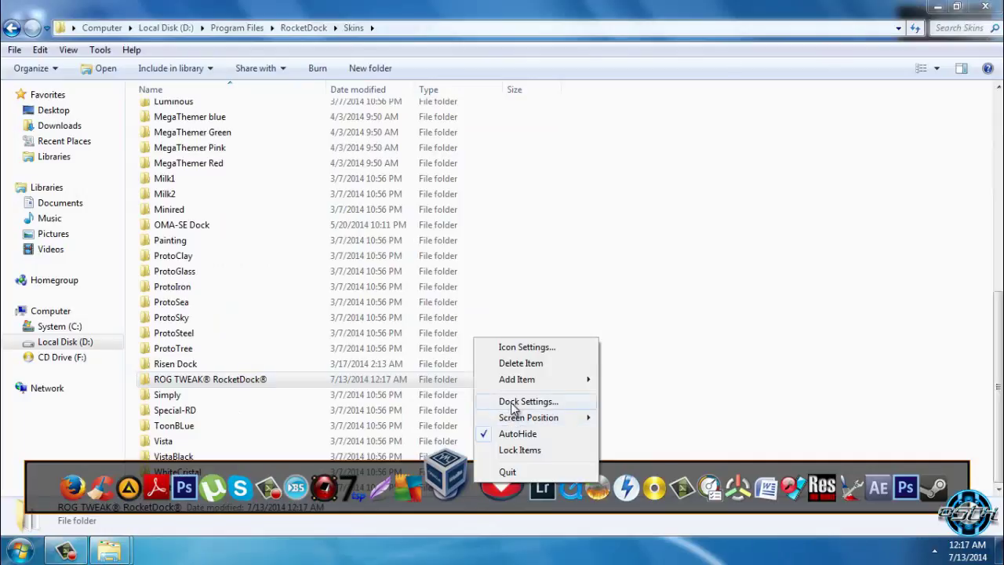
Pick the ROG TWEAK® RocketDock® theme under Dock Settings > Style, then go back and close the RocketDock folder
left_click(512, 404)
left_click(373, 284)
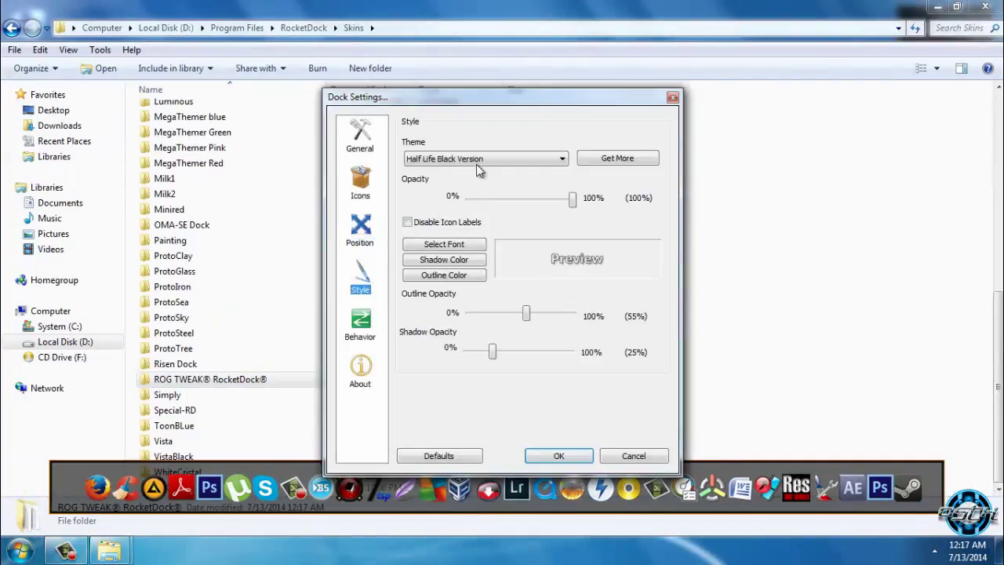
left_click(487, 159)
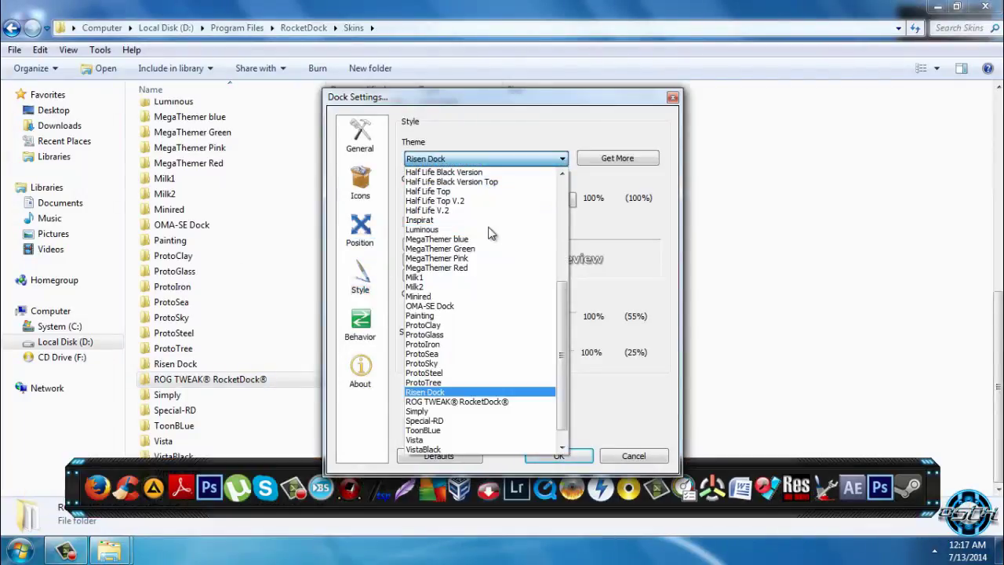
left_click(475, 402)
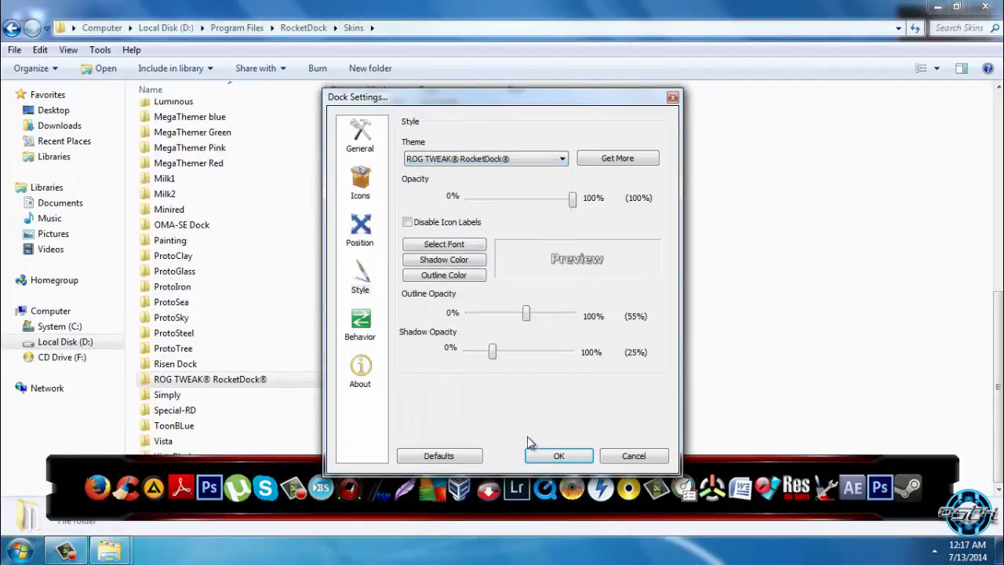
left_click(548, 462)
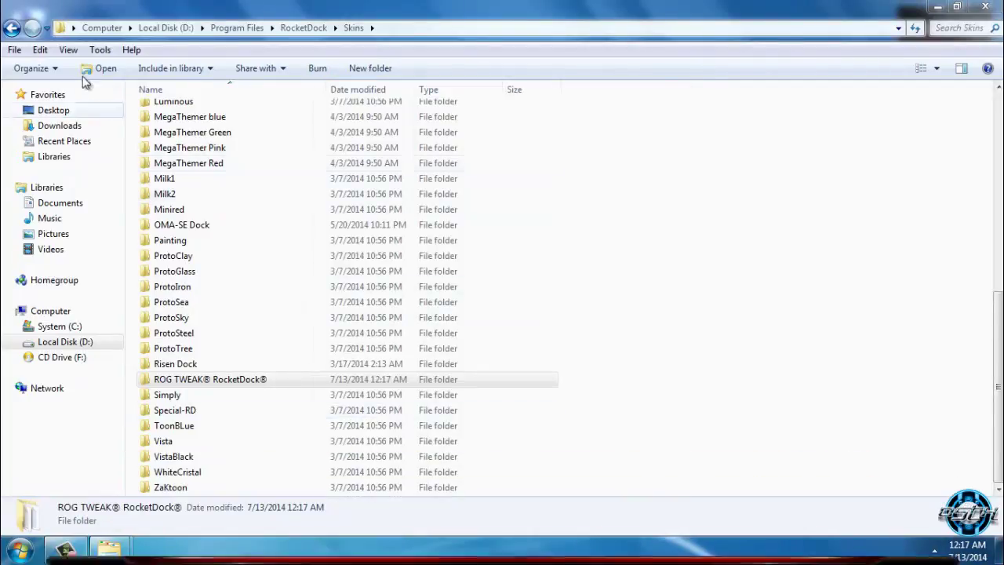
left_click(11, 28)
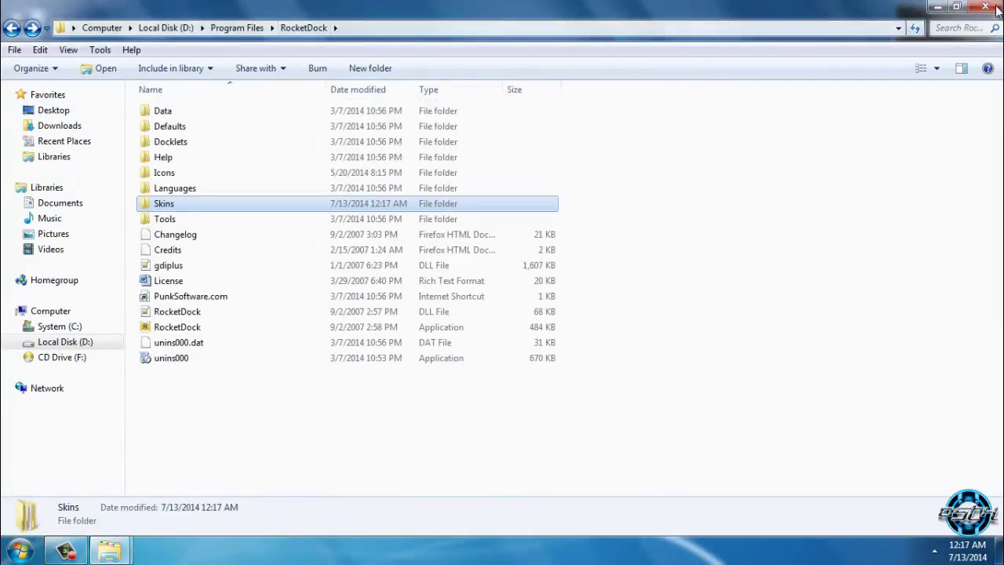
left_click(946, 12)
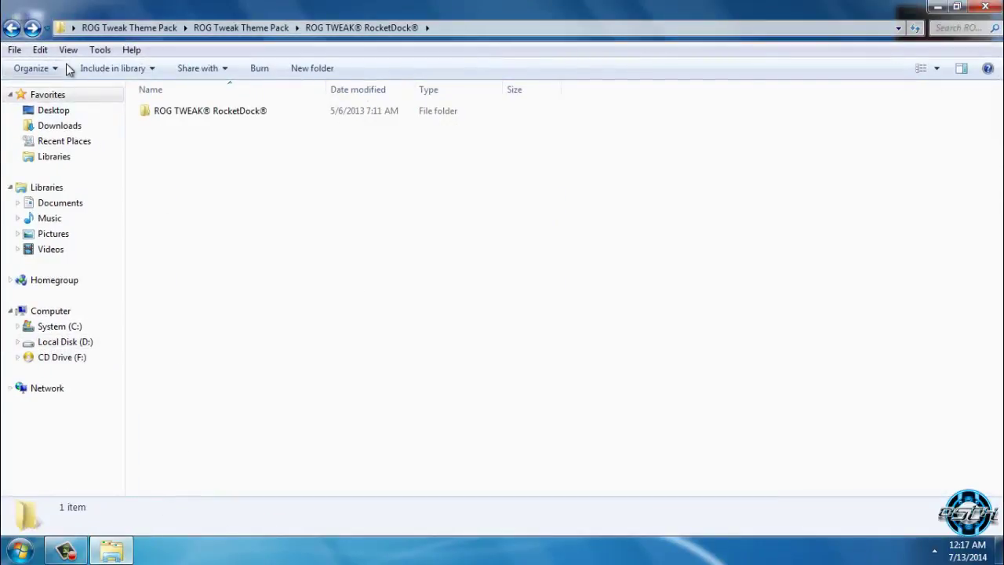
Go back to the ROG Tweak Theme Pack and open the ROG Tweak® Shellbrd folder
left_click(11, 29)
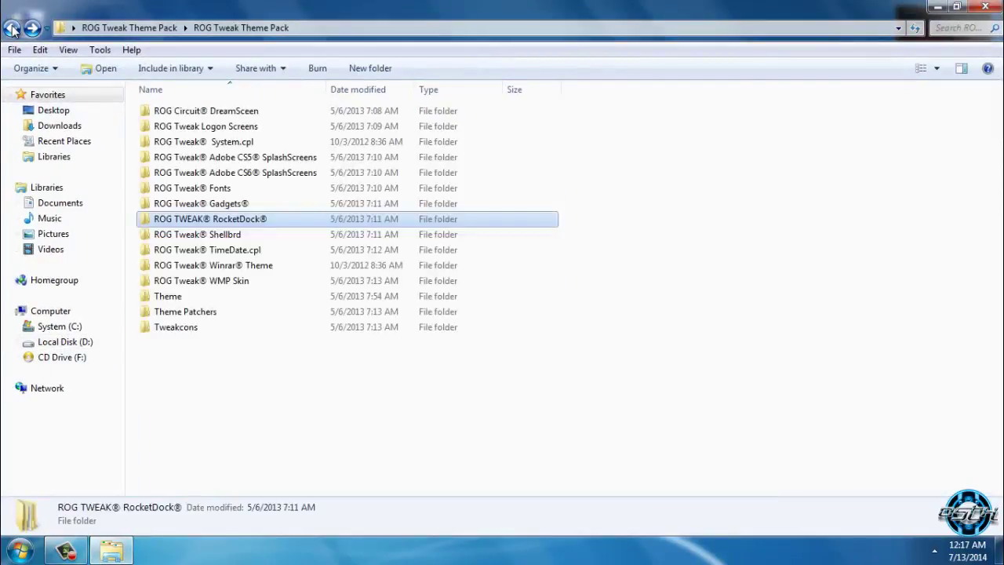
double_click(254, 233)
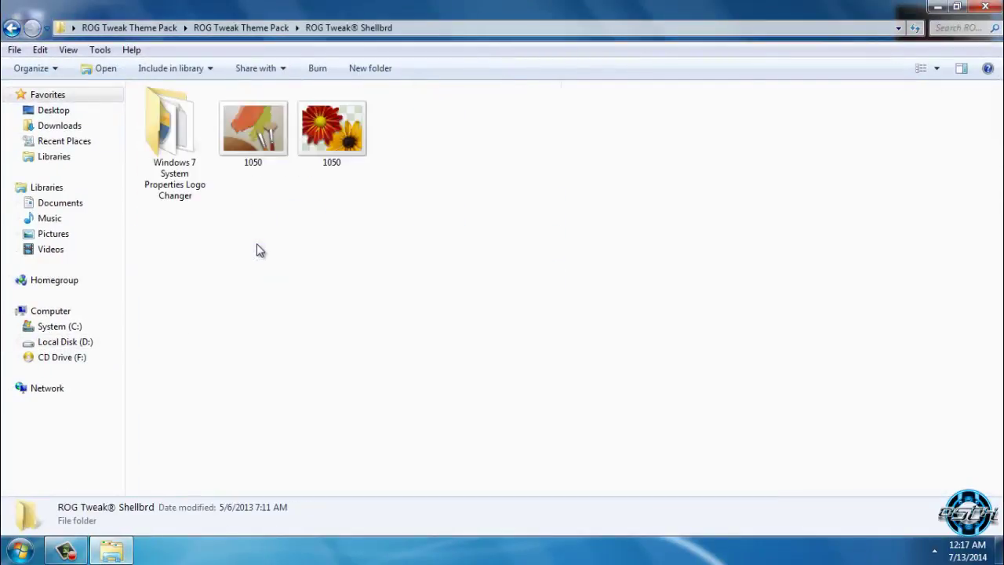
left_click(11, 28)
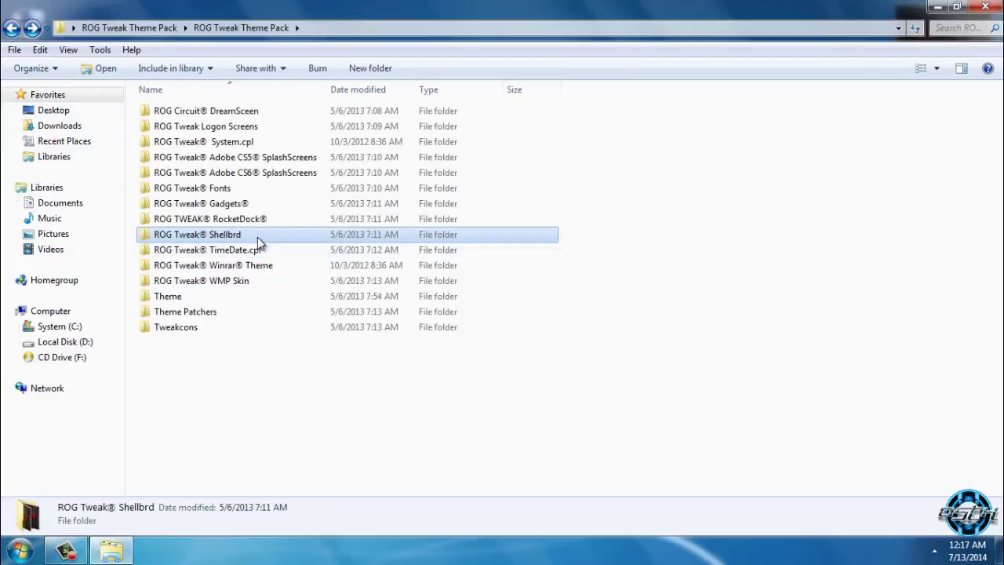
double_click(254, 240)
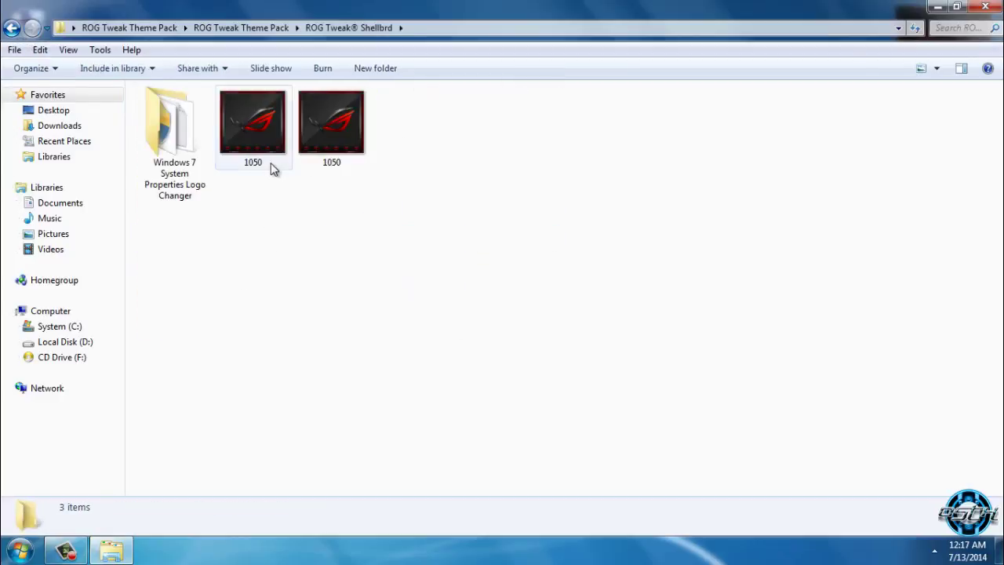
Browse the 1050 images and the Logo Changer folder, ending inside the Logo Changer folder
left_click(331, 157)
double_click(188, 165)
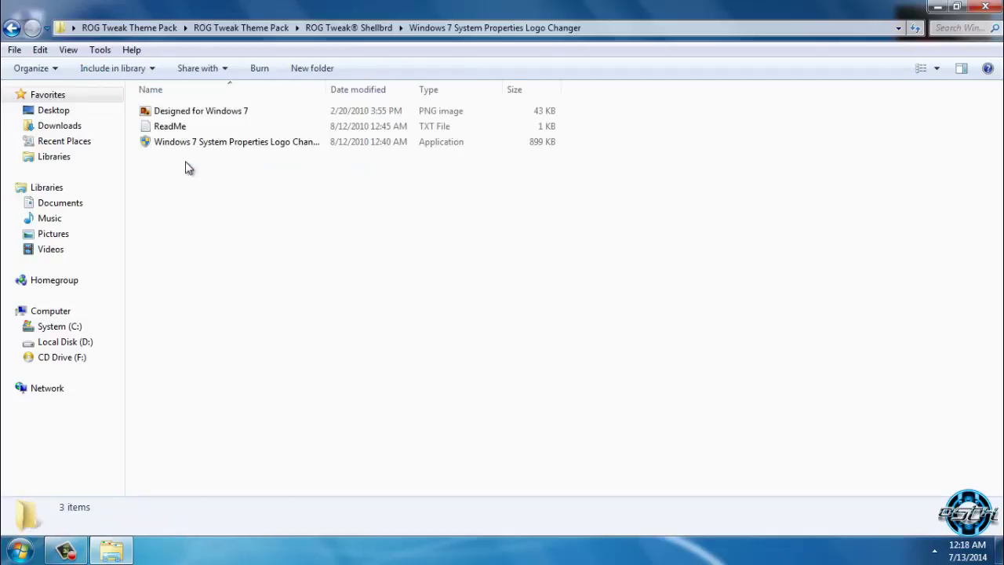
left_click(185, 113)
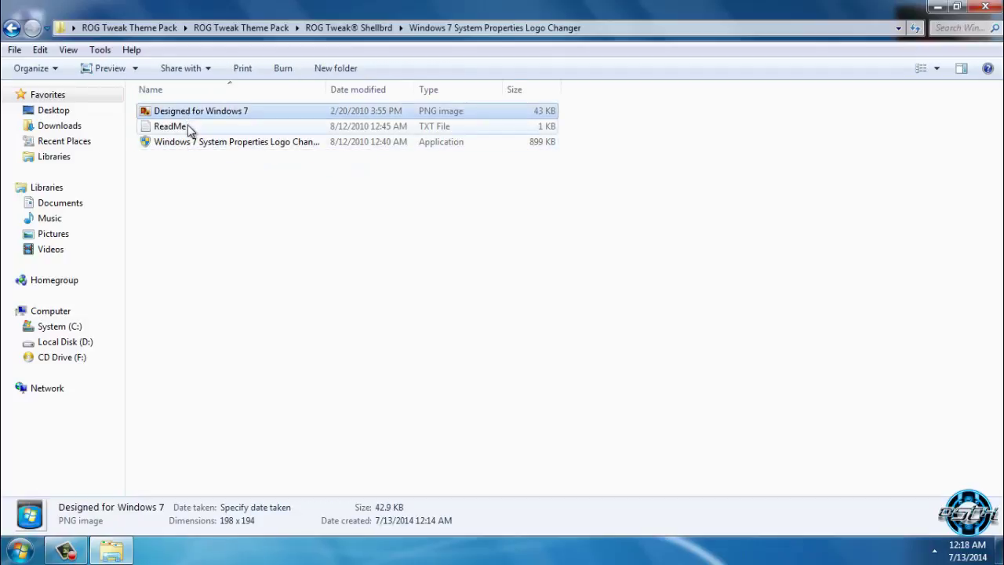
left_click(189, 141)
left_click(11, 28)
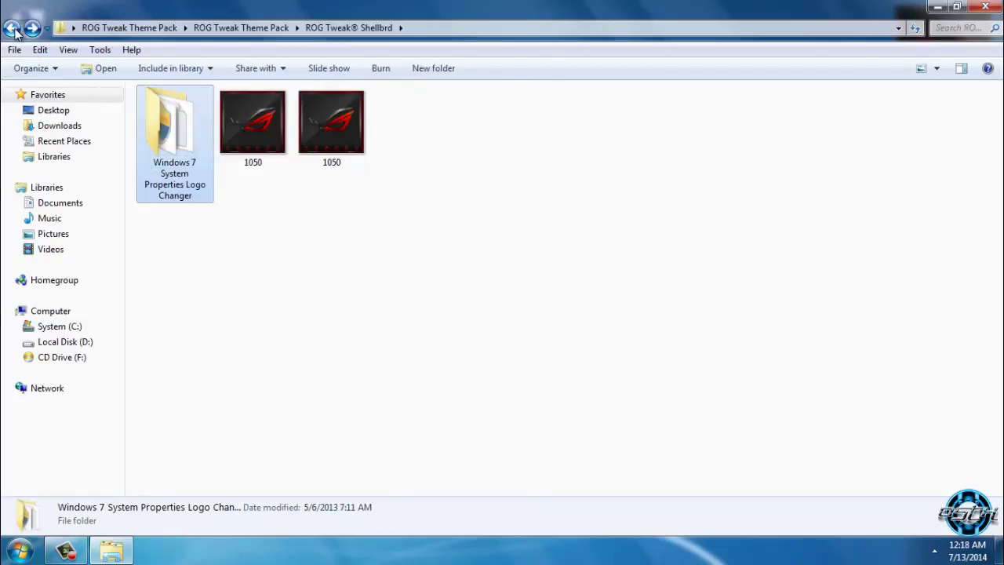
double_click(180, 157)
Run Logo Changer and load the 1050 image from Desktop\ROG Tweak Theme Pack\ROG Tweak® Shellbrd
double_click(181, 142)
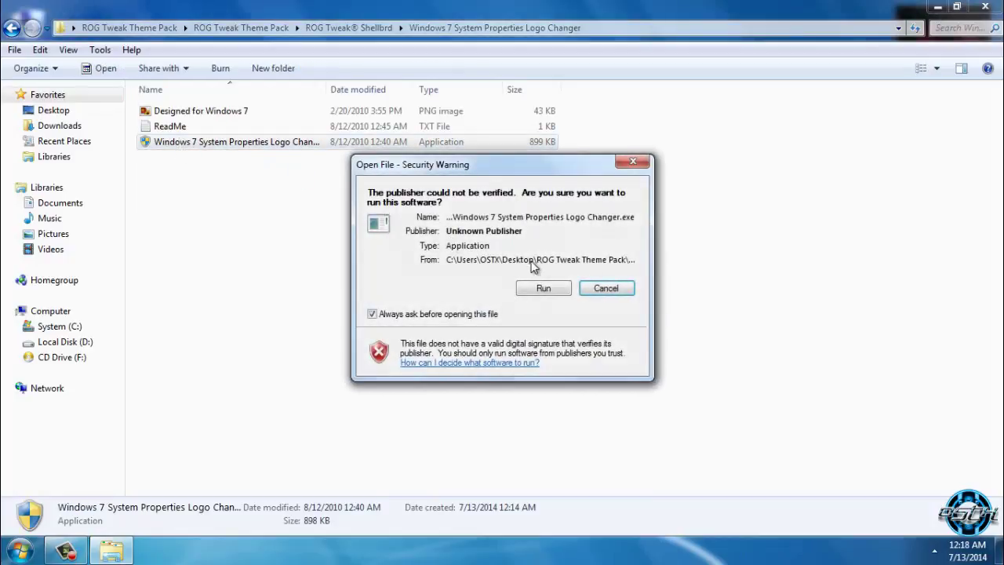
left_click(544, 288)
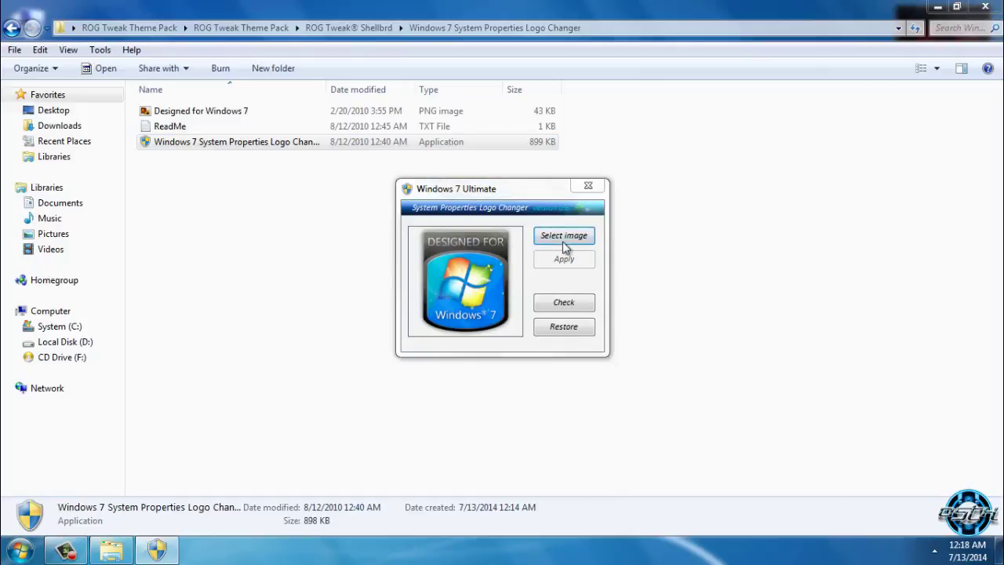
left_click(566, 243)
left_click(460, 259)
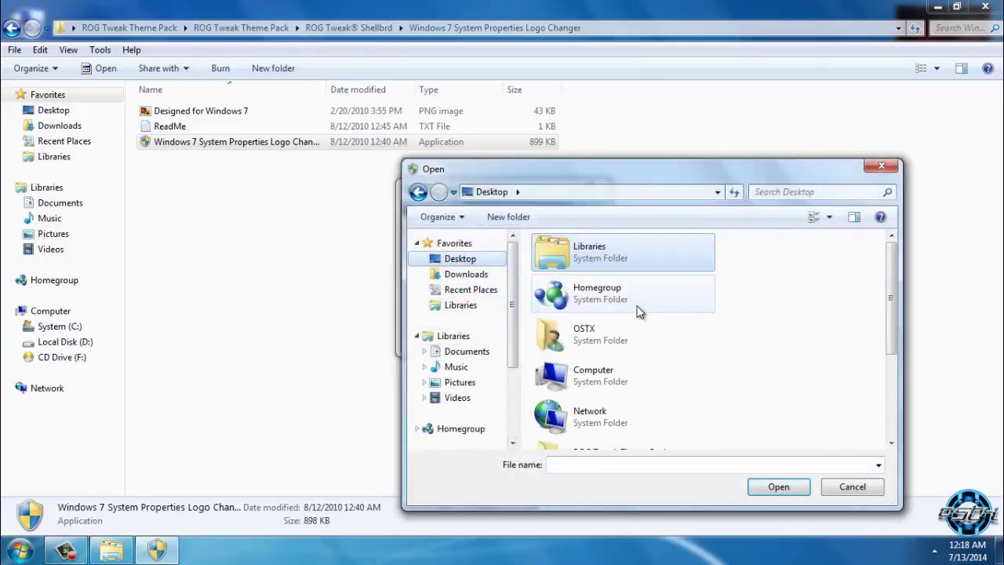
scroll(601, 369, "down", 2)
double_click(594, 363)
double_click(594, 269)
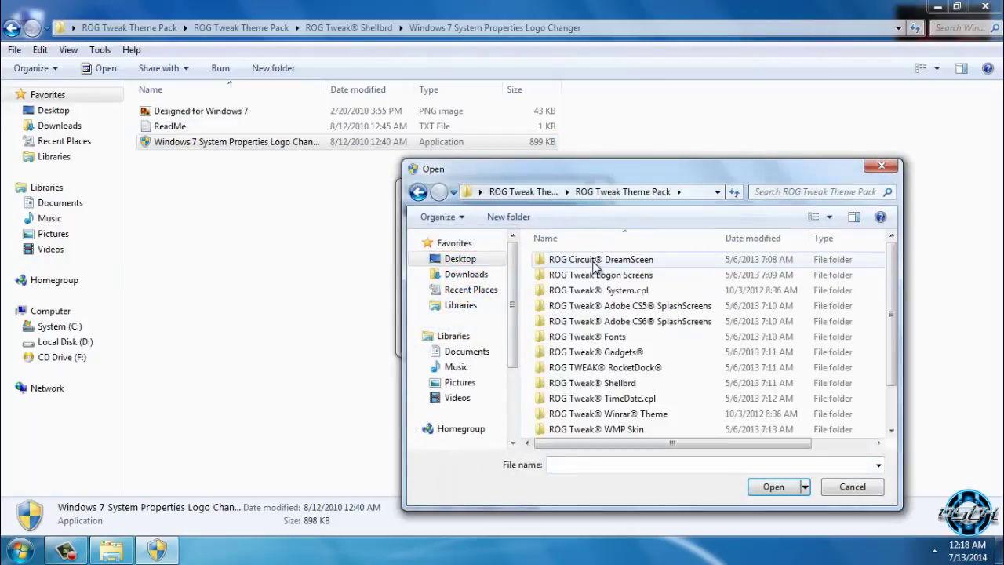
double_click(622, 383)
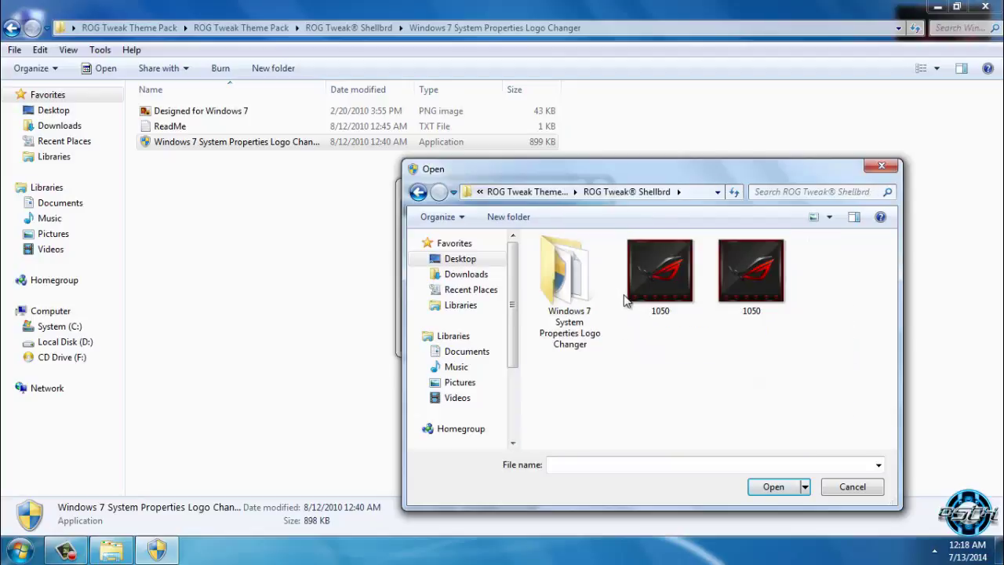
left_click(632, 294)
left_click(773, 487)
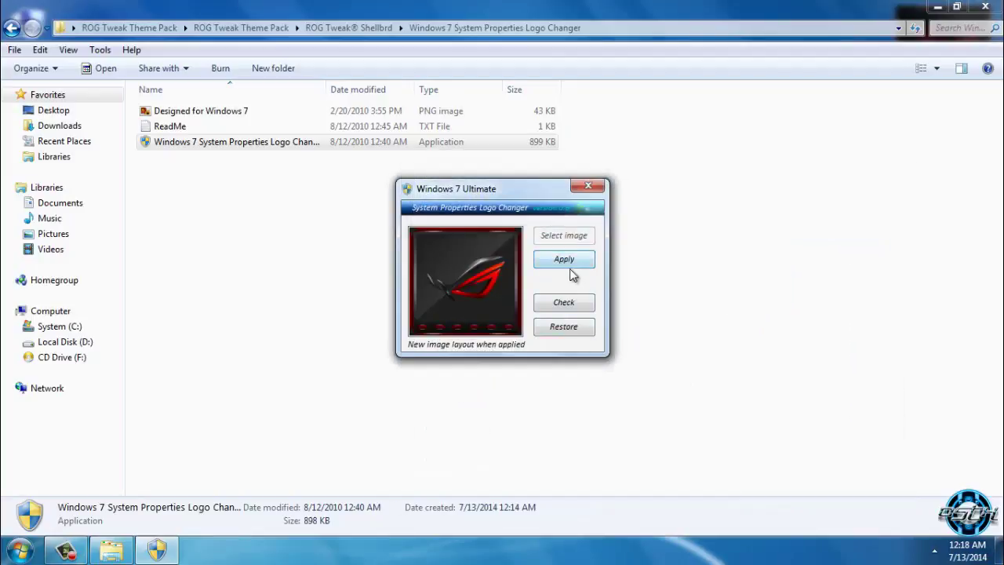
Apply the 1050 logo, verify it in System Properties, and close both windows
left_click(563, 258)
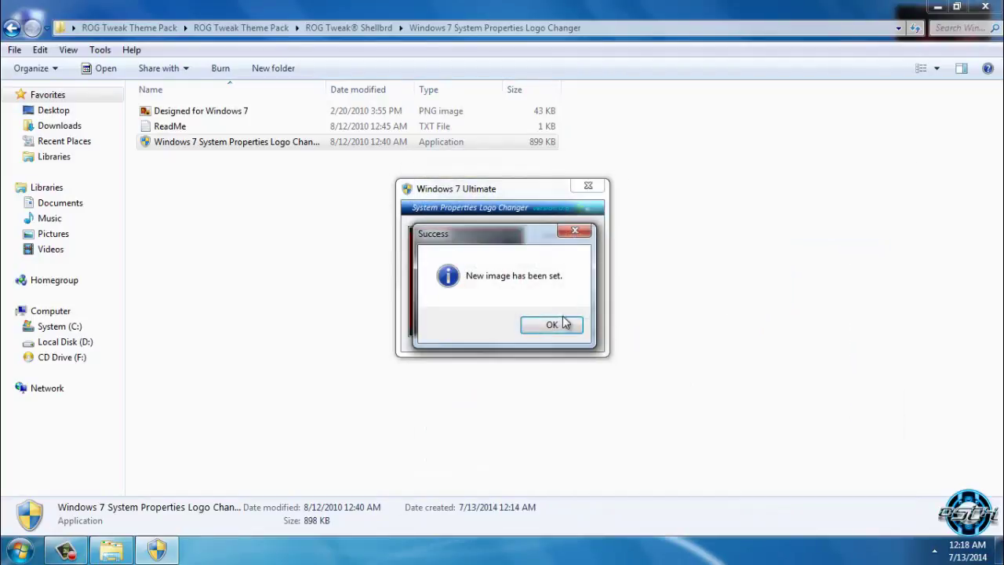
left_click(551, 324)
left_click(563, 303)
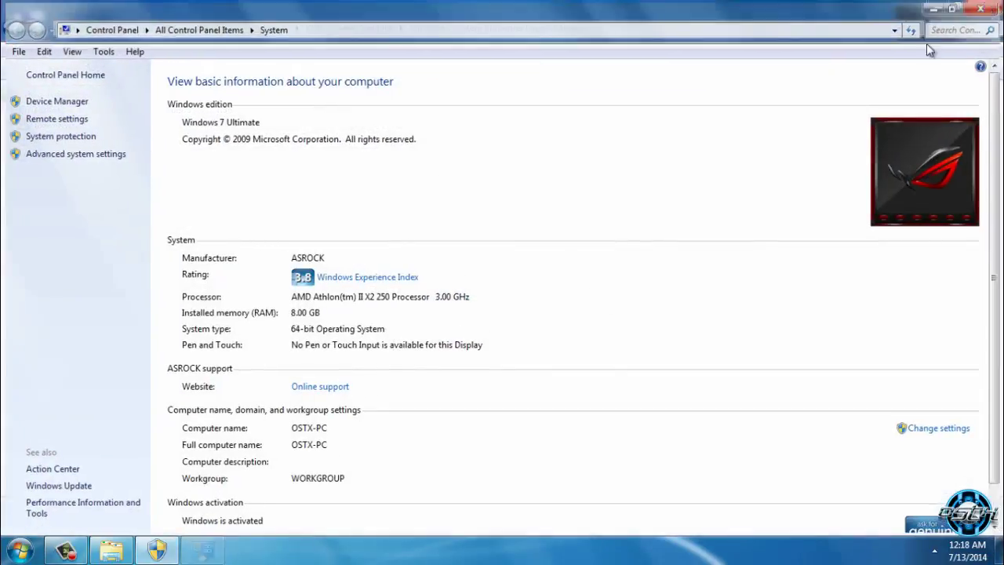
left_click(986, 6)
left_click(586, 193)
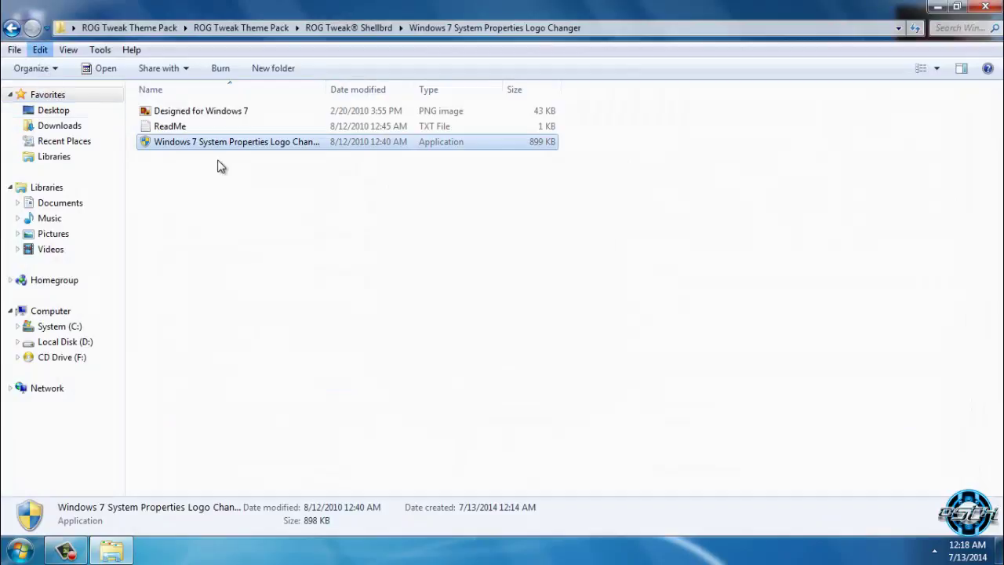
Relaunch the Logo Changer, approve the security prompt, then close it again
double_click(220, 143)
left_click(536, 290)
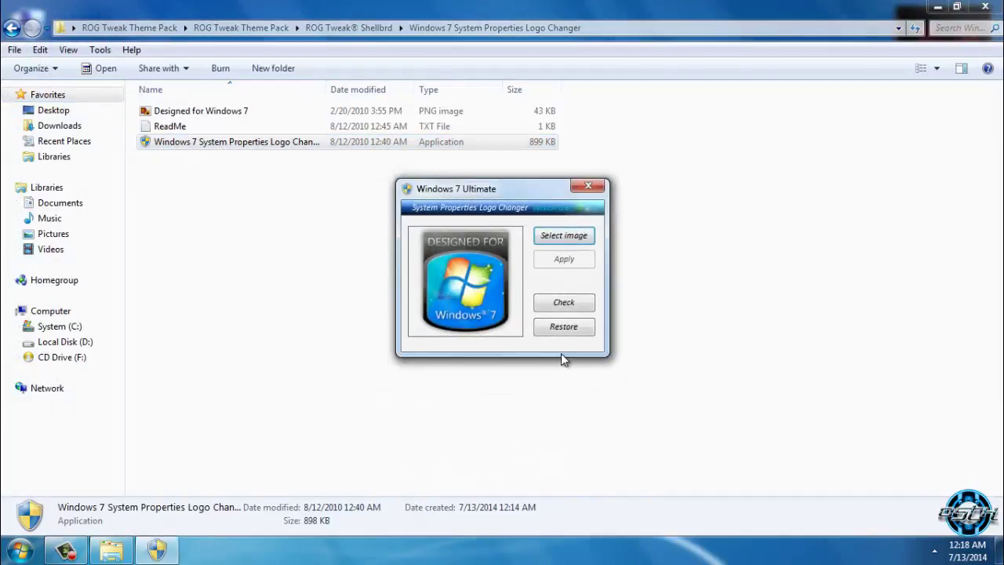
left_click(590, 188)
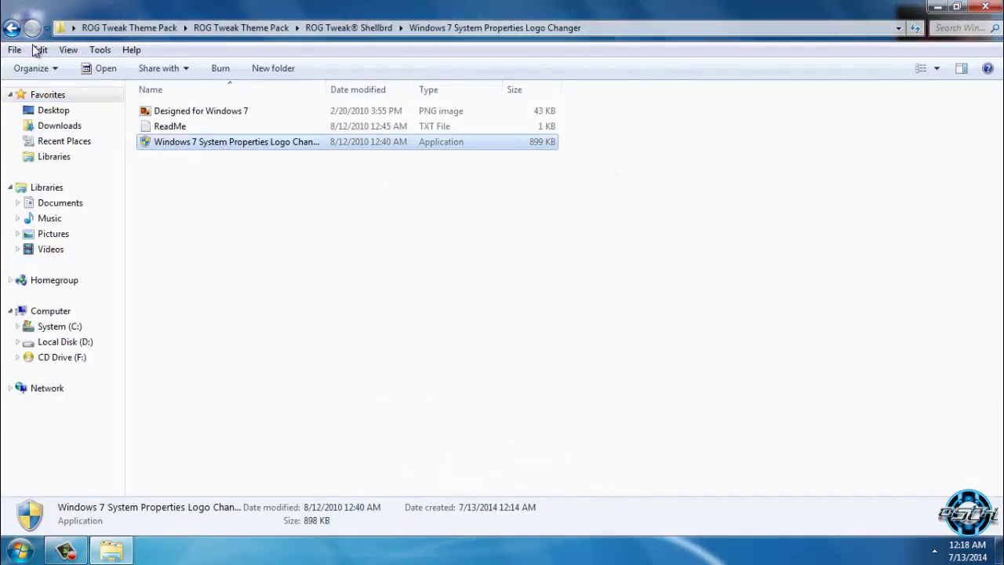
Look through the ROG Tweak® TimeDate.cpl folder and calendar, then open the ROG Tweak® Winrar® Theme folder
left_click(11, 28)
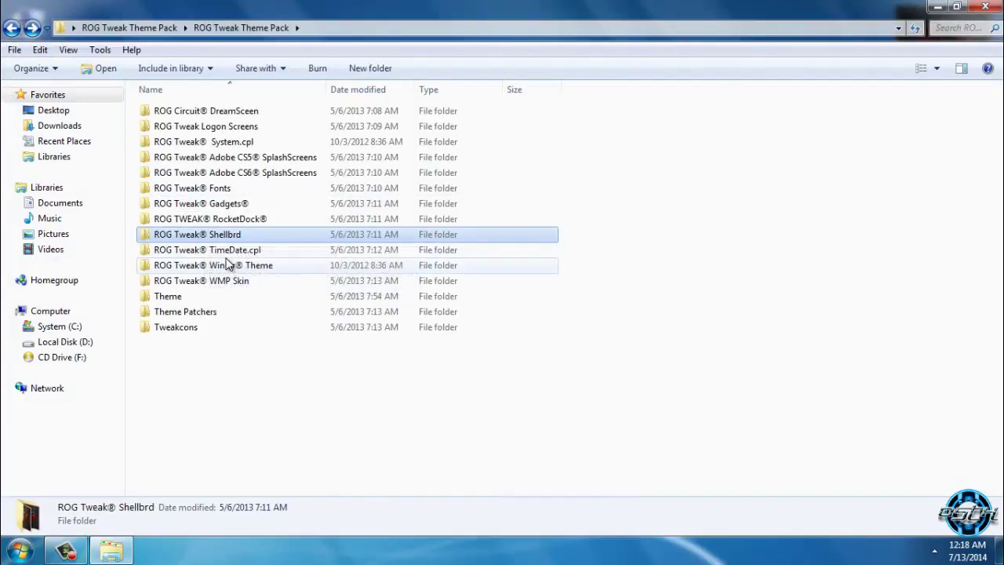
double_click(231, 251)
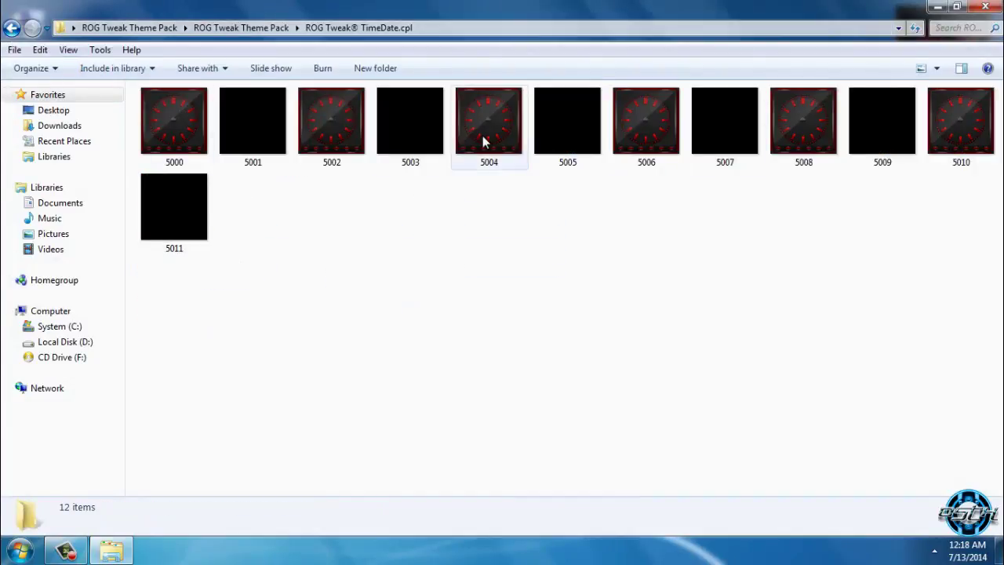
left_click(980, 550)
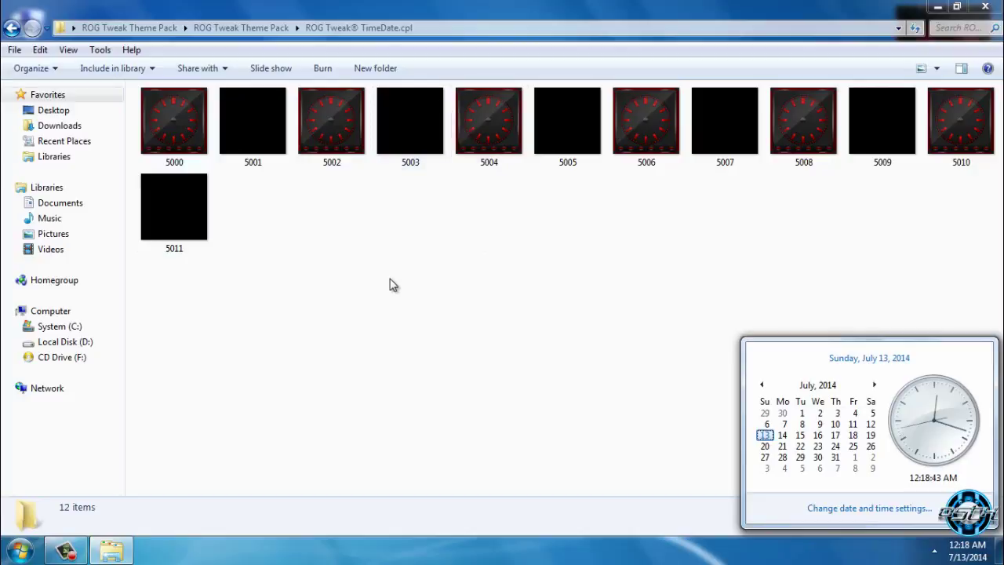
left_click(376, 262)
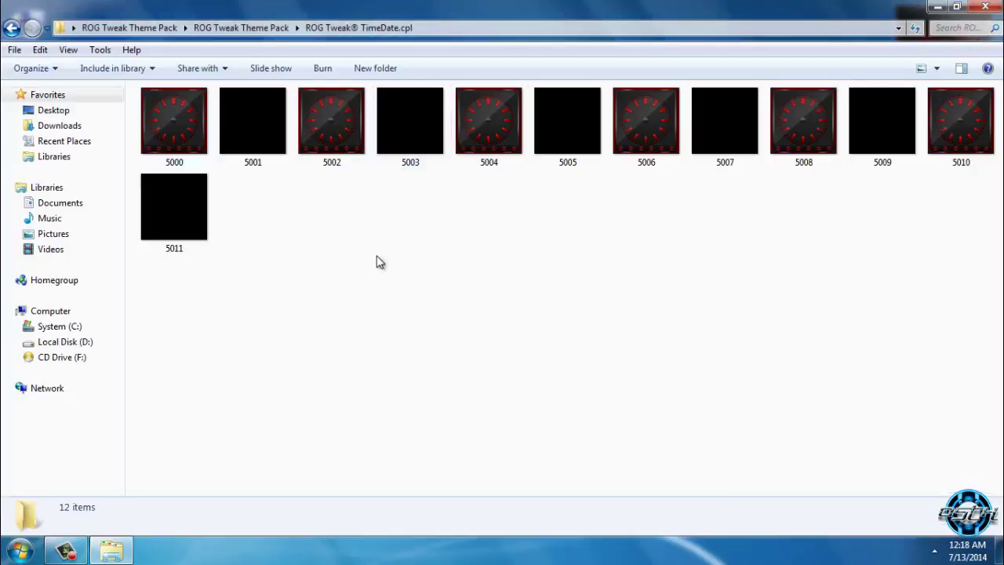
left_click(10, 29)
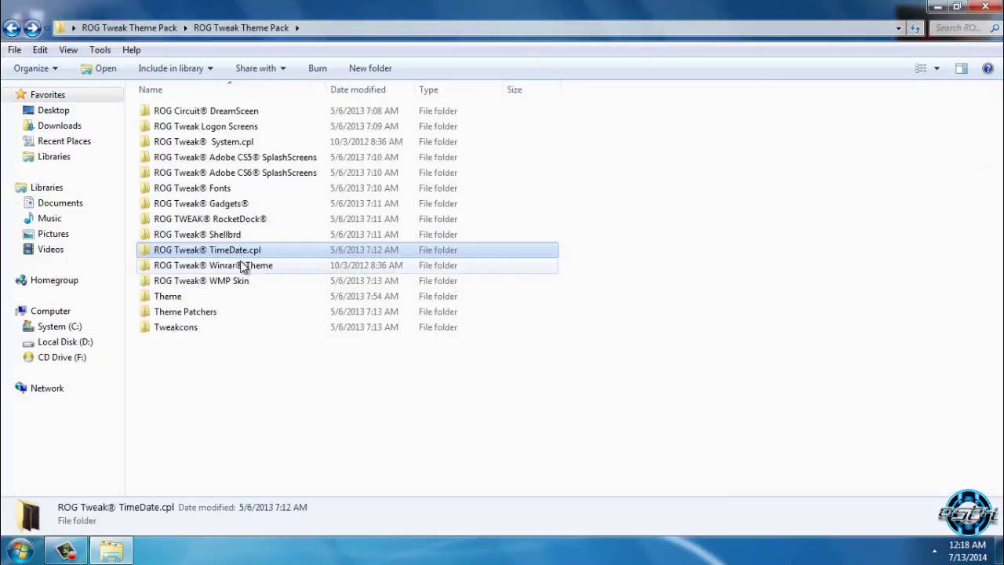
double_click(240, 266)
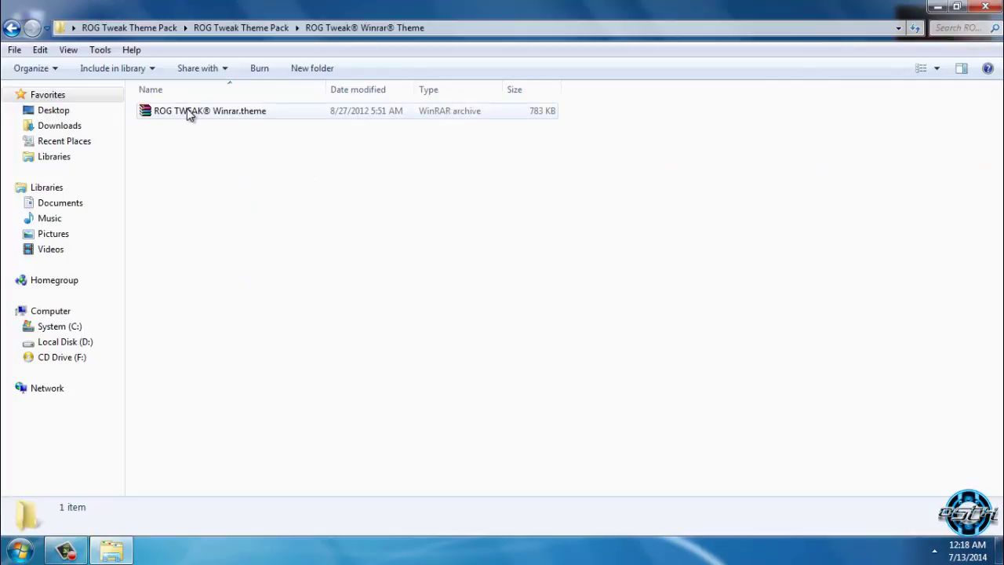
Install Winrar.theme as a WinRAR theme, acknowledge the confirmation, then open the Start menu
double_click(187, 111)
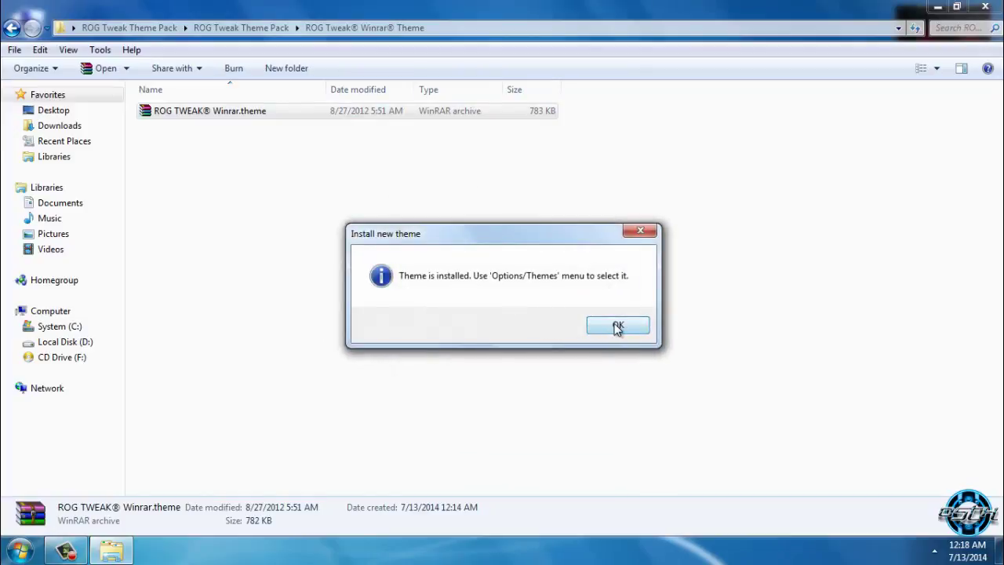
left_click(617, 326)
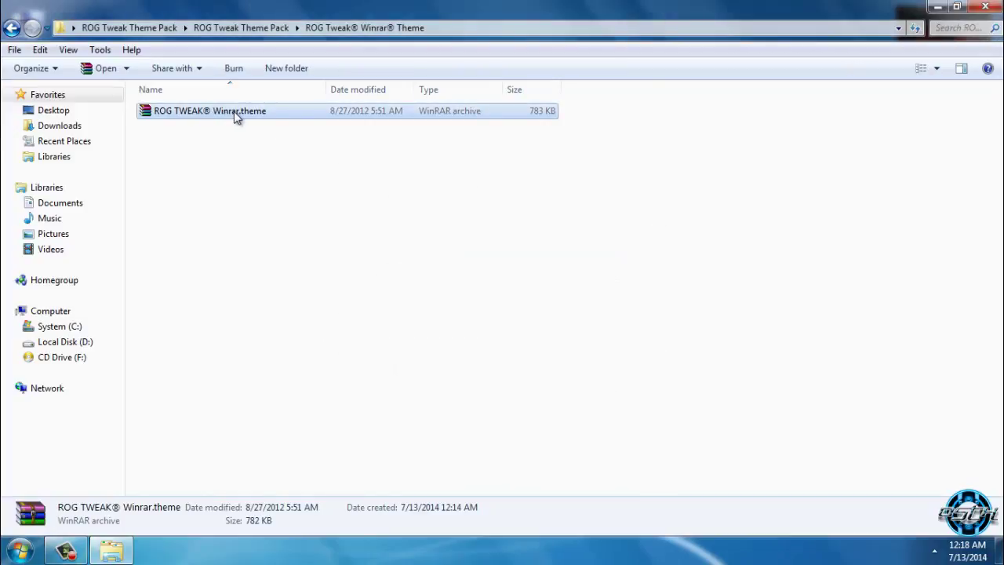
left_click(19, 551)
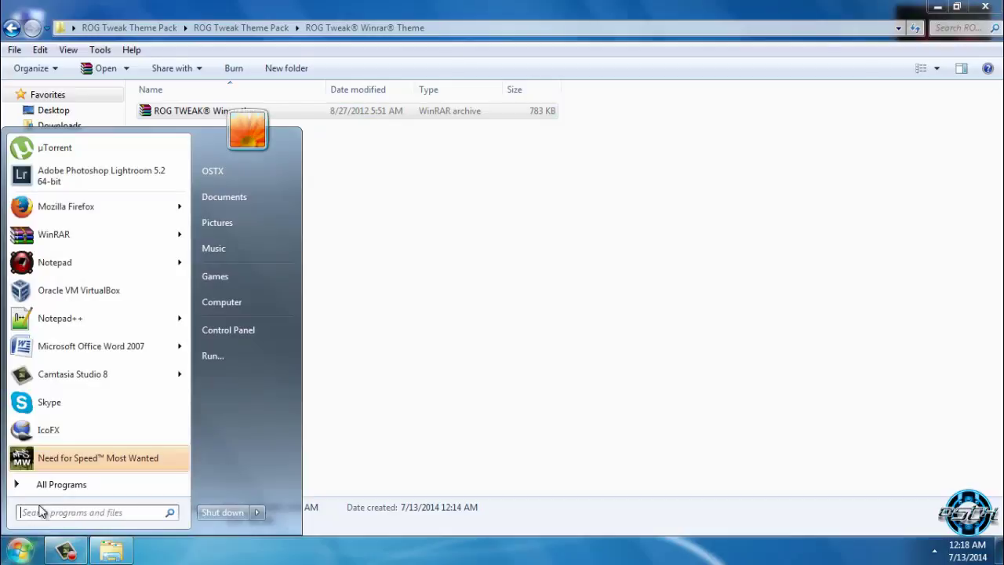
mouse_move(53, 233)
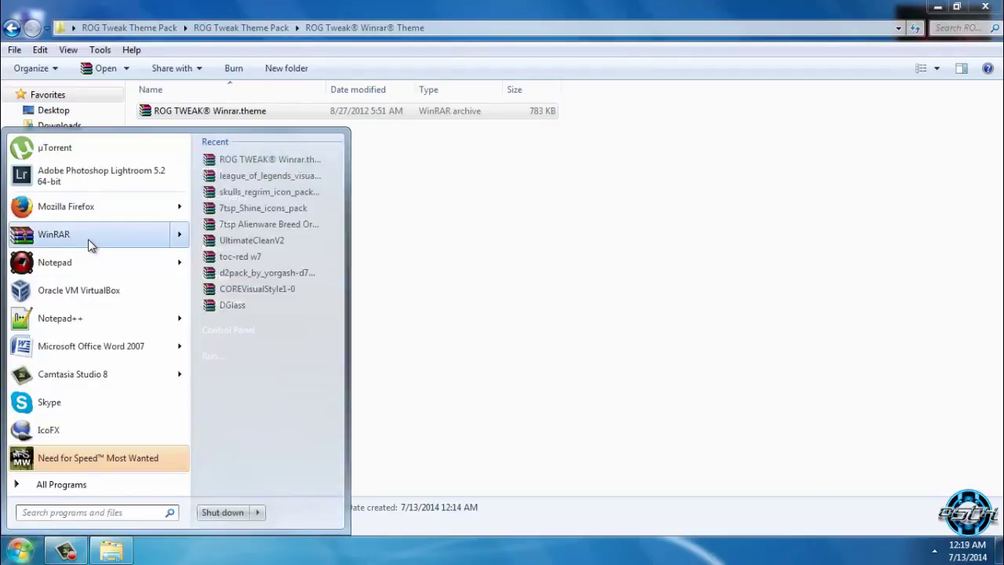
Launch WinRAR, choose ROG TWEAK from its Themes list, then close WinRAR and return to the folder list
left_click(89, 246)
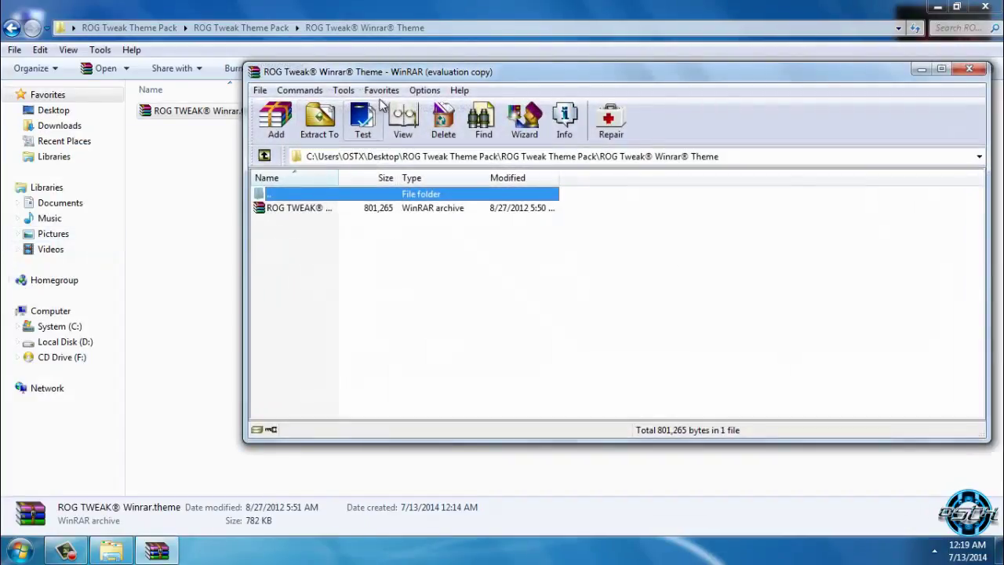
left_click(424, 91)
mouse_move(445, 178)
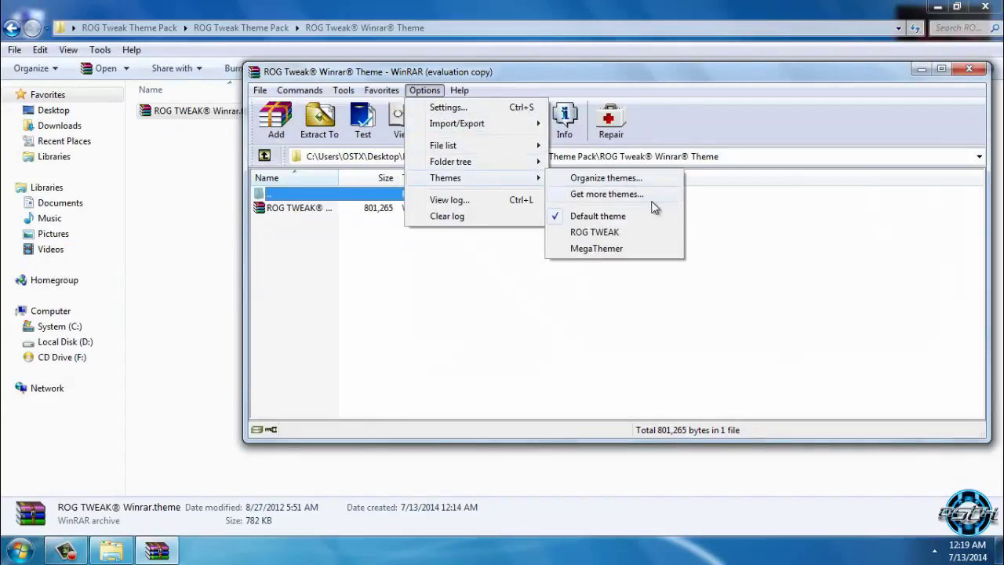
left_click(650, 239)
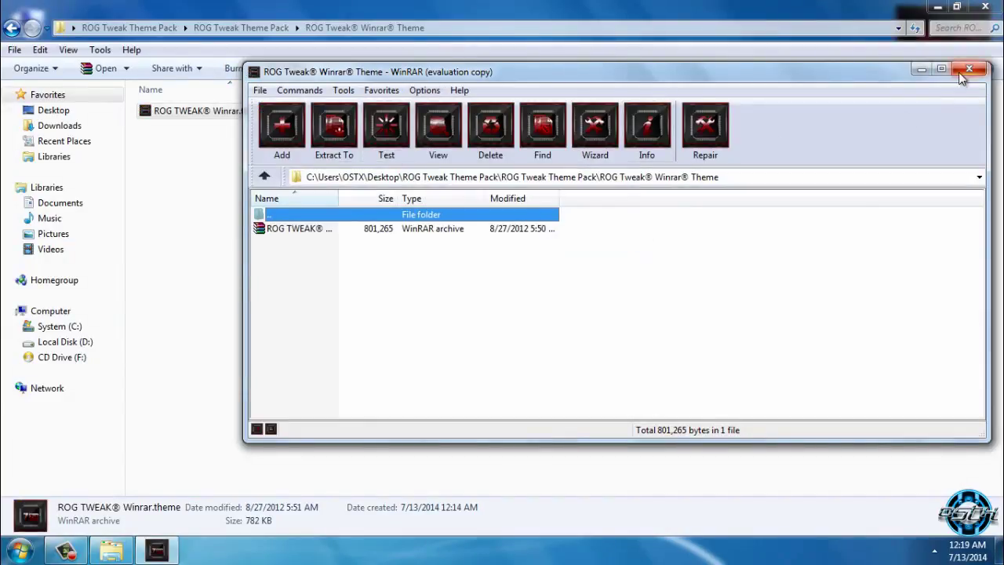
left_click(941, 69)
left_click(985, 8)
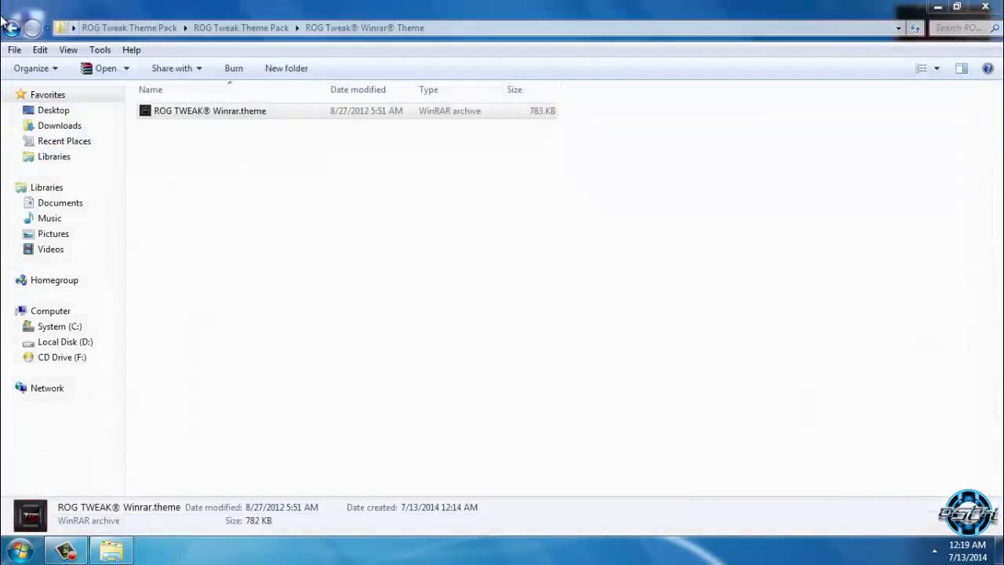
left_click(11, 27)
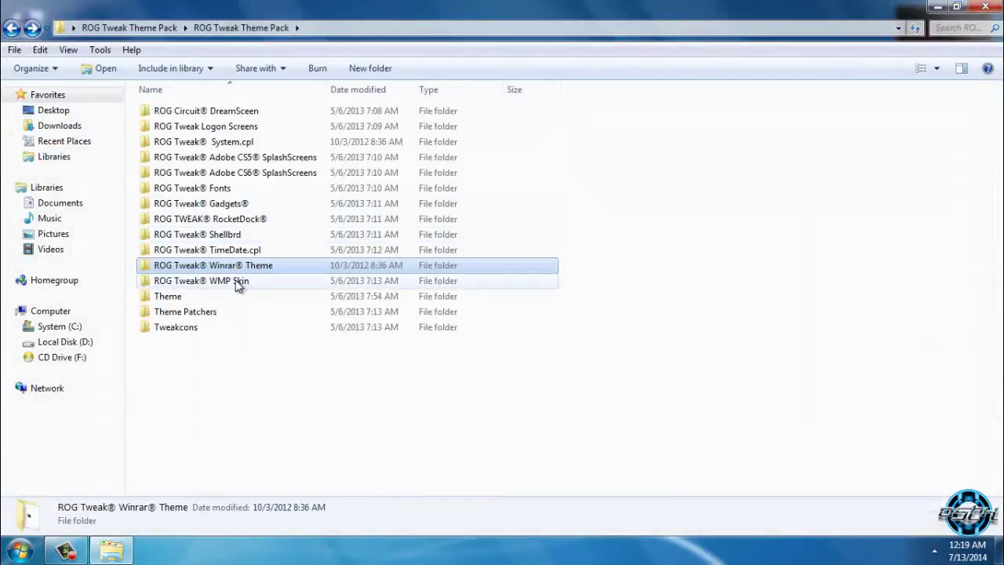
Look inside the ROG Tweak WMP Skin folder, then go back and open the Theme folder
left_click(237, 283)
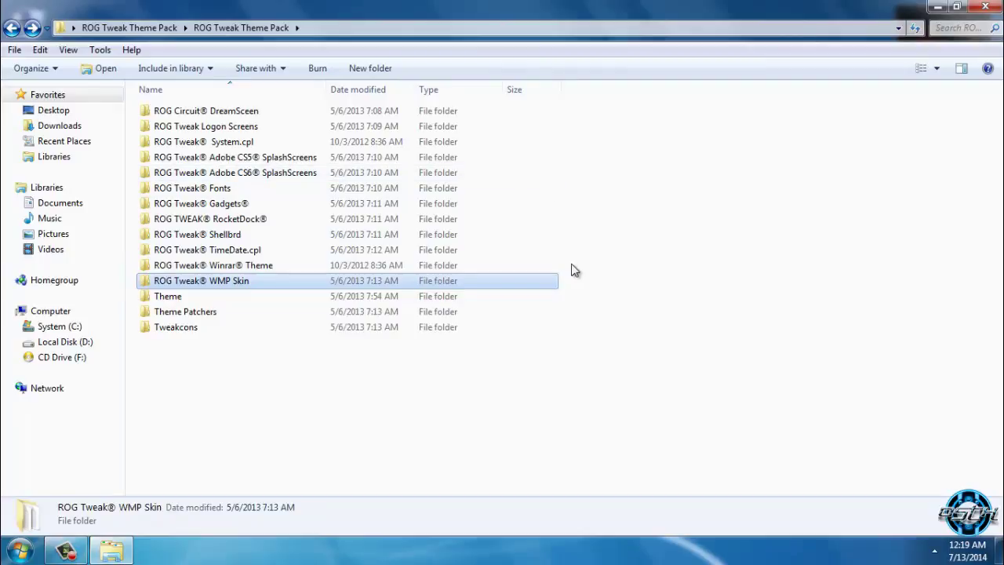
left_click_drag(579, 276, 235, 282)
double_click(235, 282)
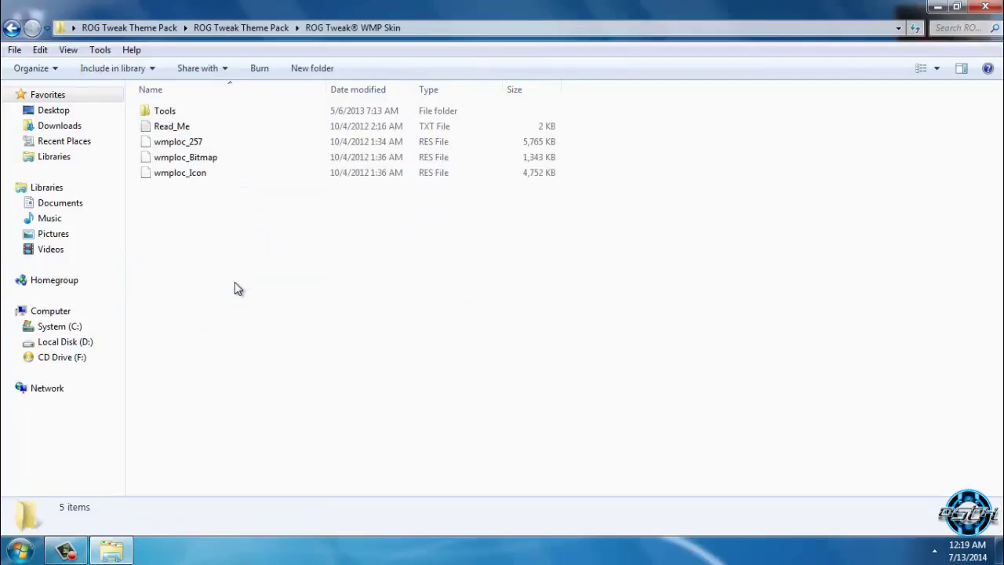
left_click(13, 31)
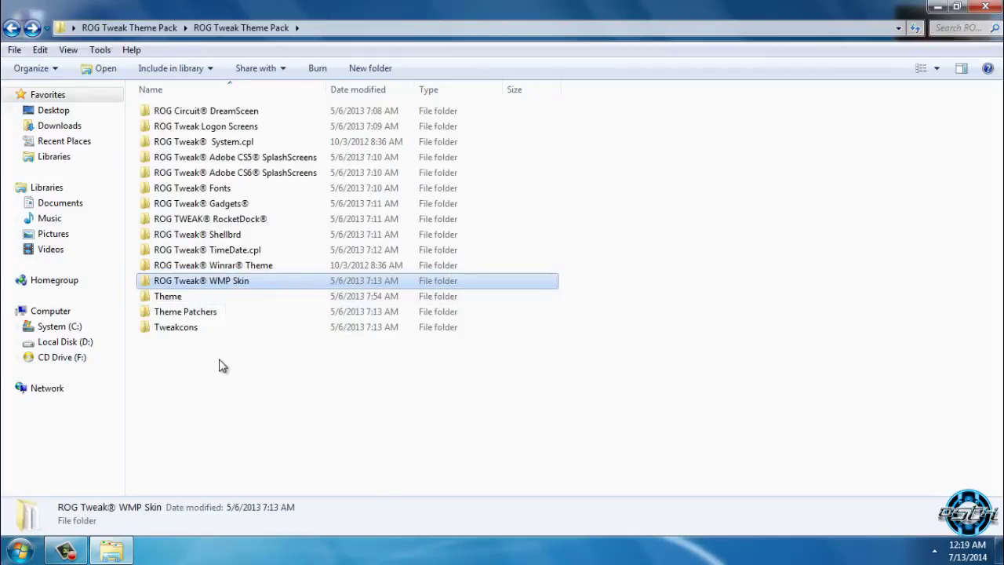
double_click(203, 297)
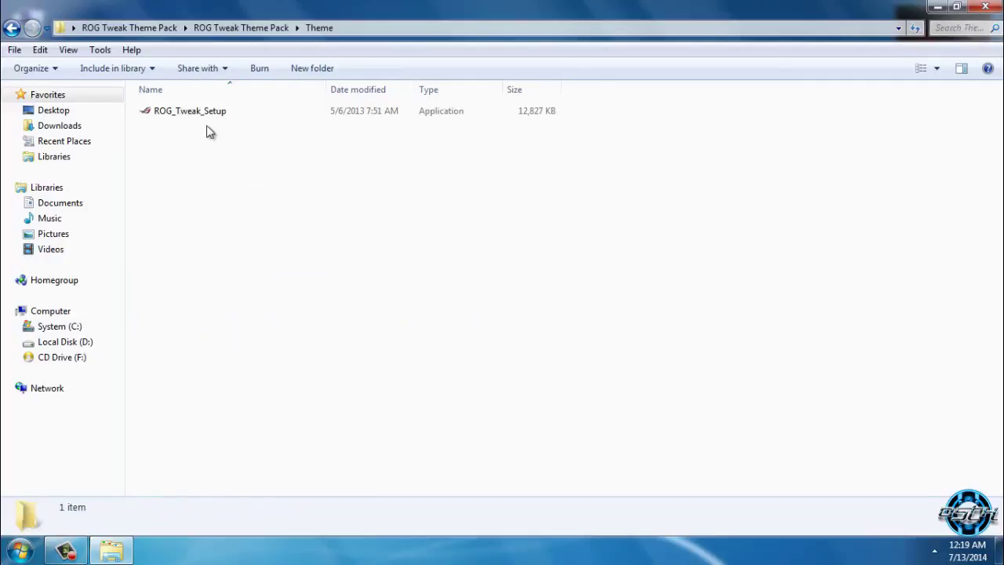
Run ROG_Tweak_Setup, accept the license, install, and finish with Launch ROG Tweak Theme ticked
double_click(206, 123)
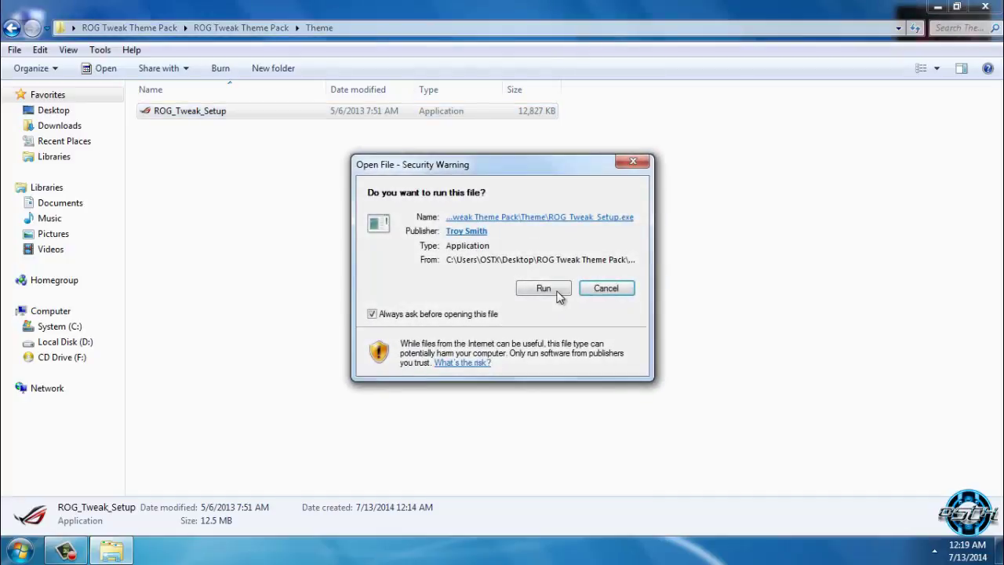
left_click(554, 290)
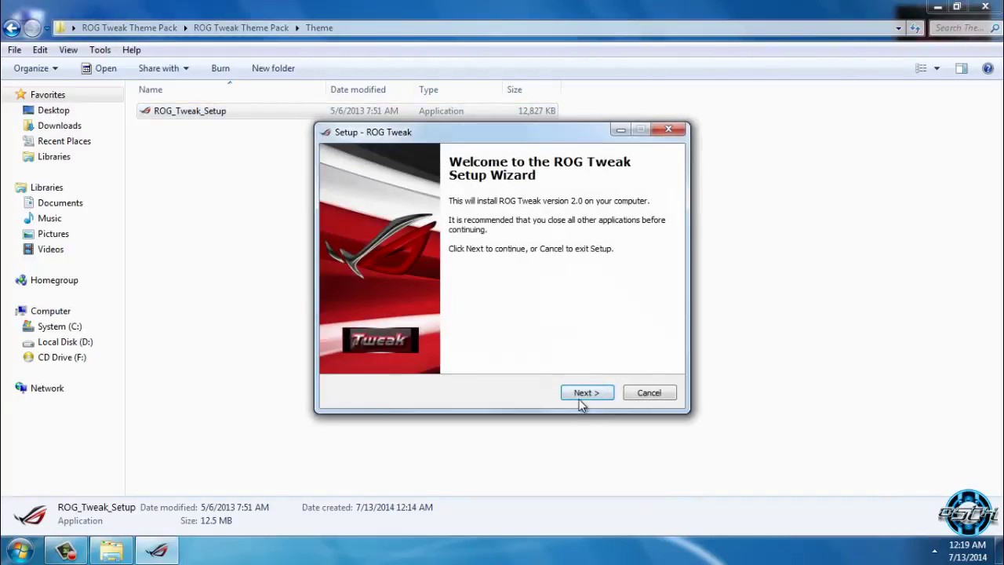
left_click(581, 398)
left_click(430, 351)
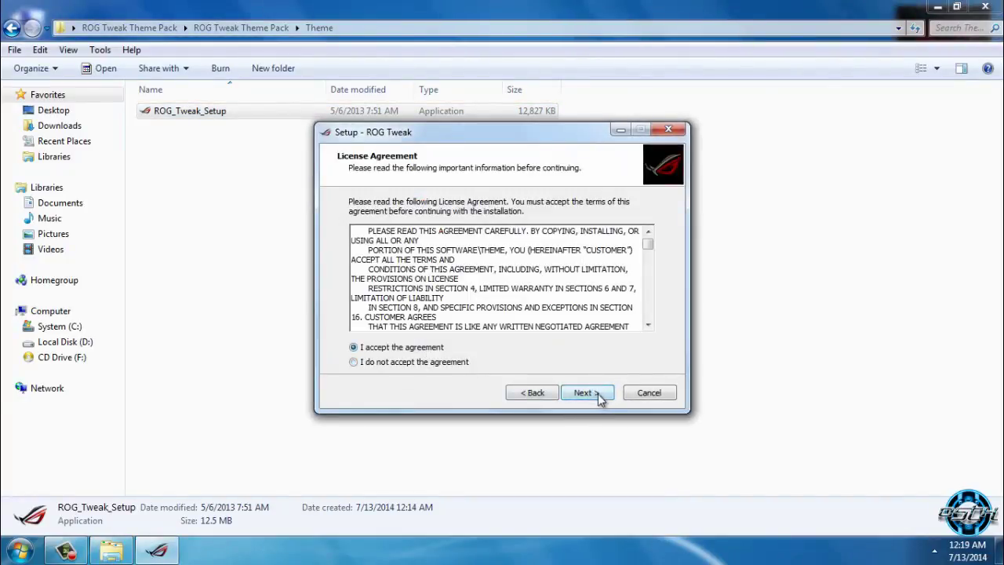
left_click(597, 394)
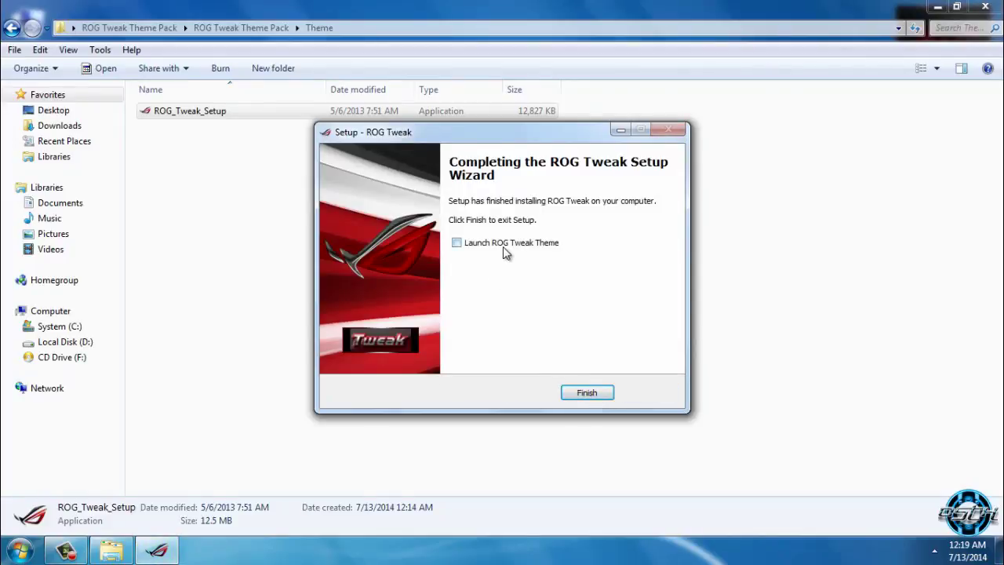
left_click(502, 246)
left_click(587, 393)
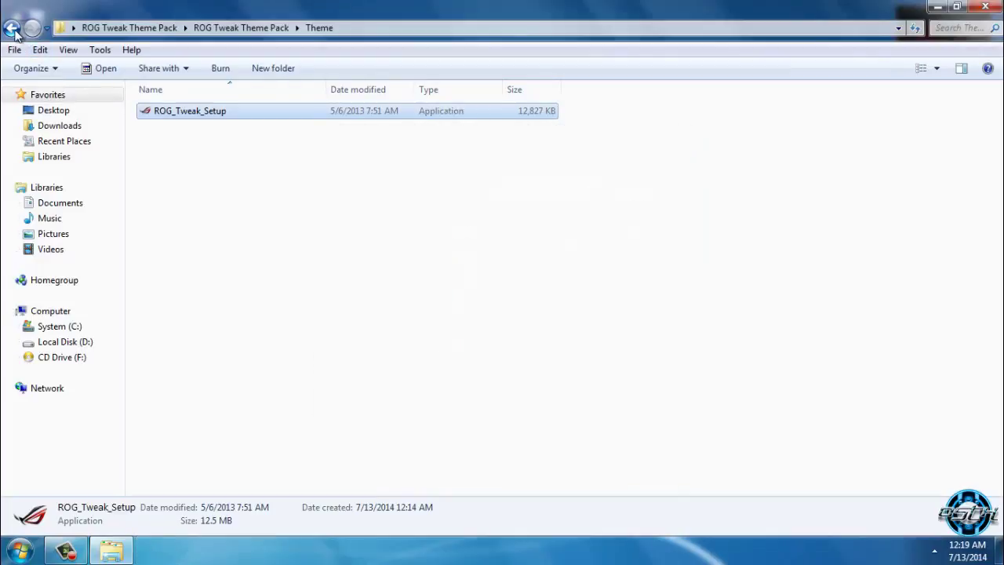
Browse the Theme Patchers programs, starting at ThemeResourceChangerX64-v10, then return to the folder list
left_click(12, 29)
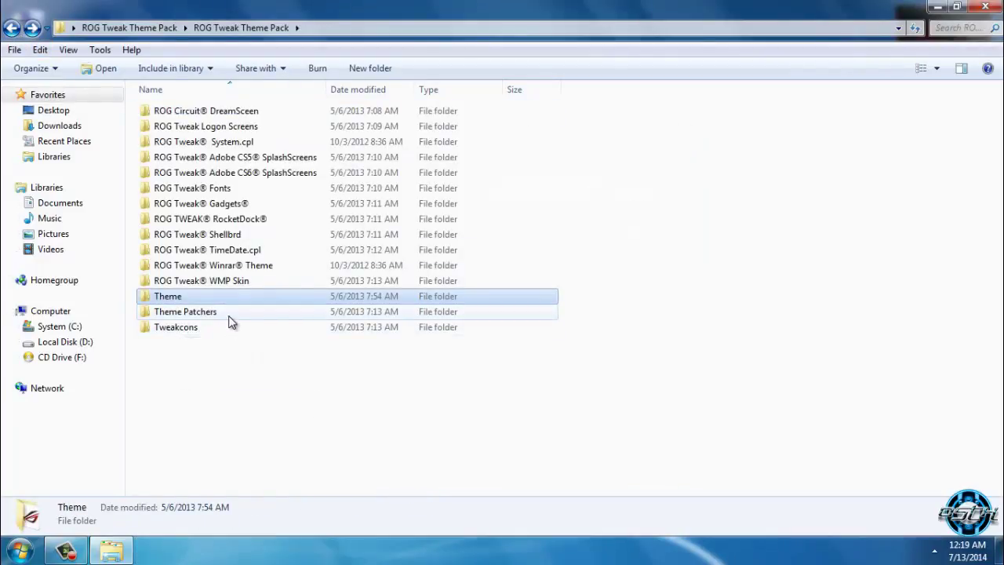
double_click(265, 314)
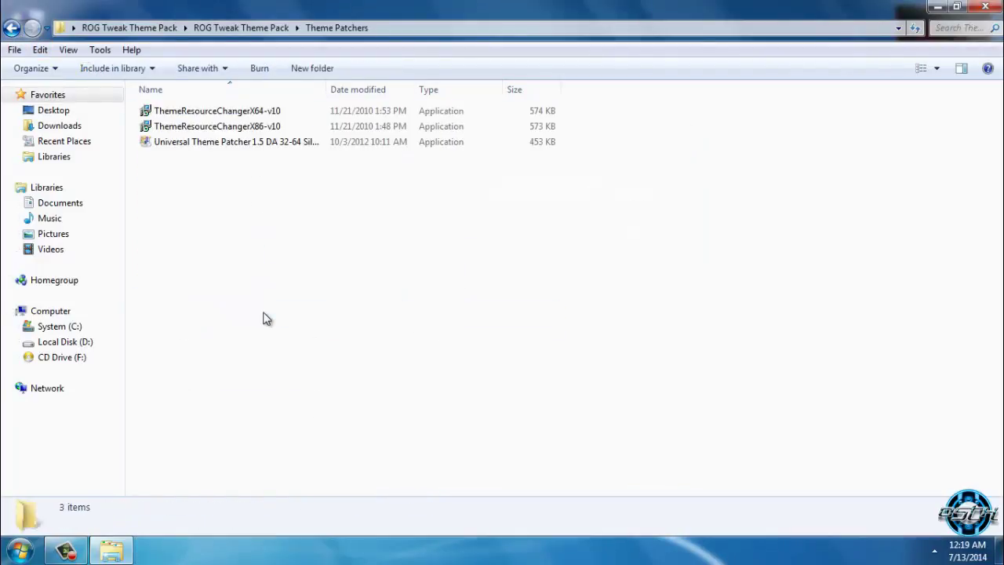
left_click(213, 112)
key("Down")
key("Down")
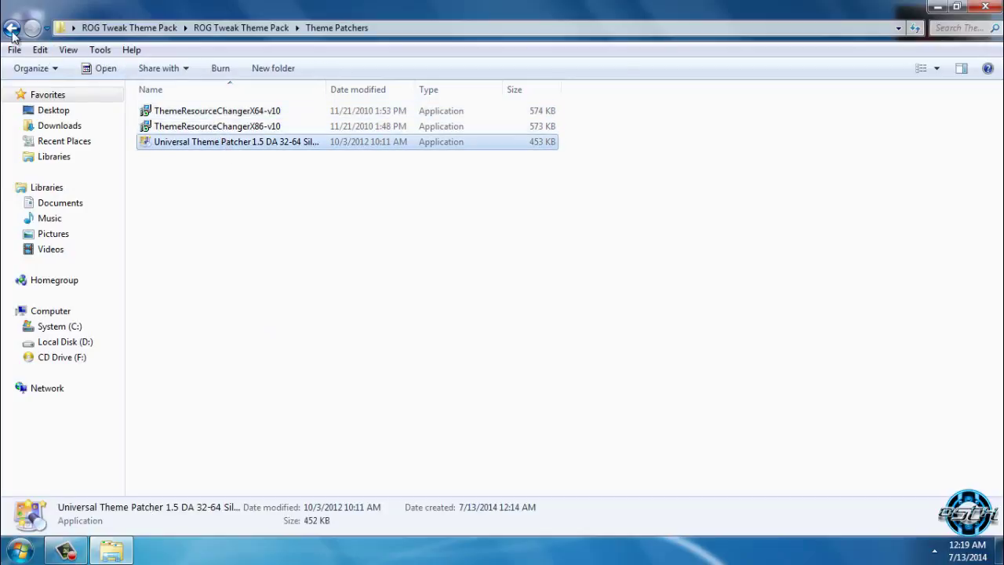
left_click(13, 31)
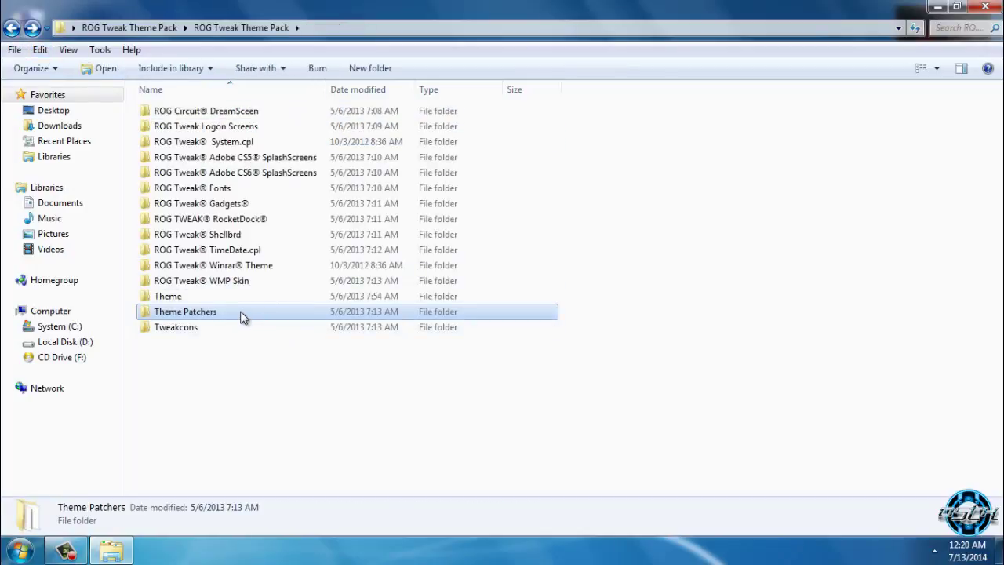
View the Tweakcons Pack Preview image, close the viewer and Explorer, and right-click the desktop
double_click(227, 329)
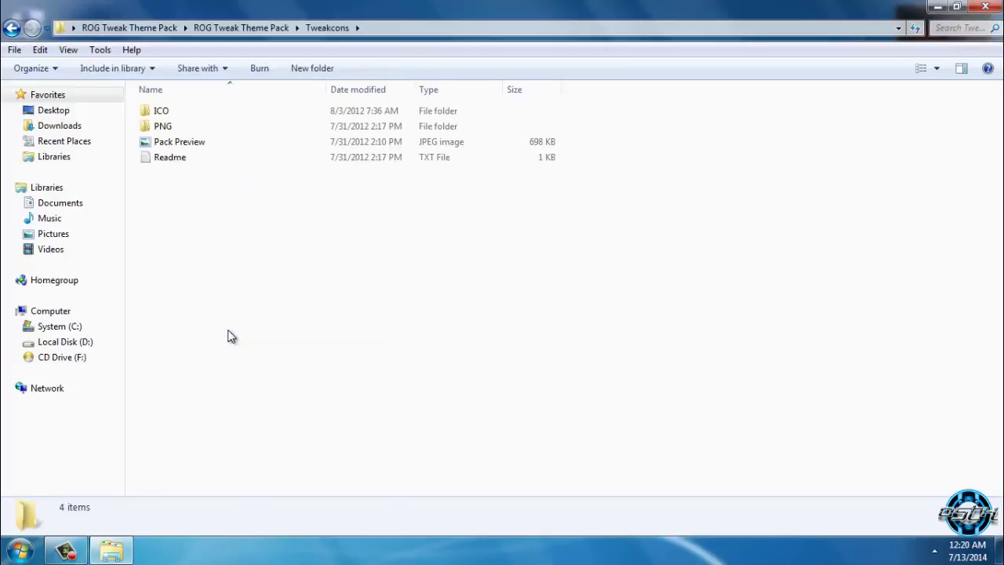
left_click(180, 142)
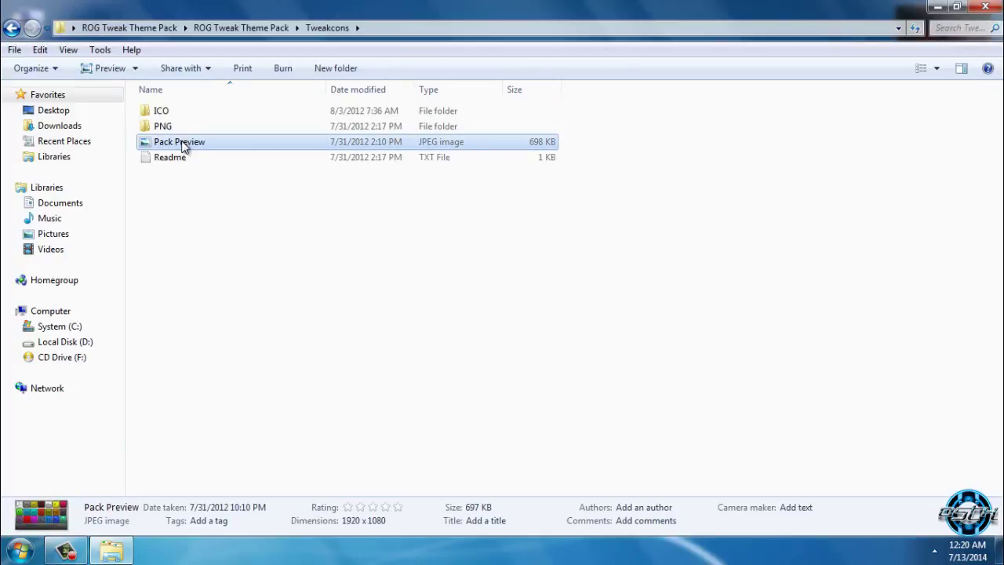
double_click(182, 144)
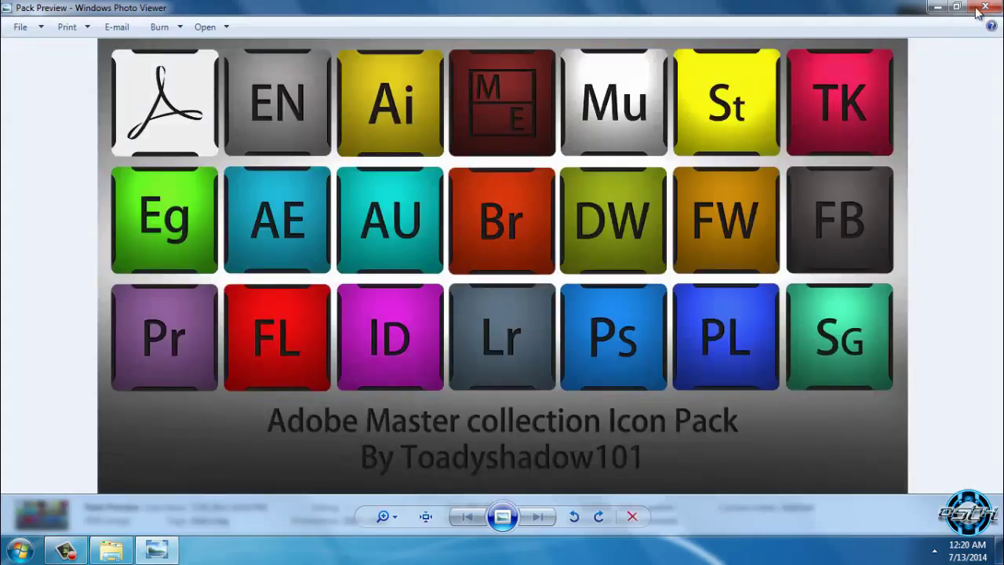
left_click(980, 9)
double_click(196, 139)
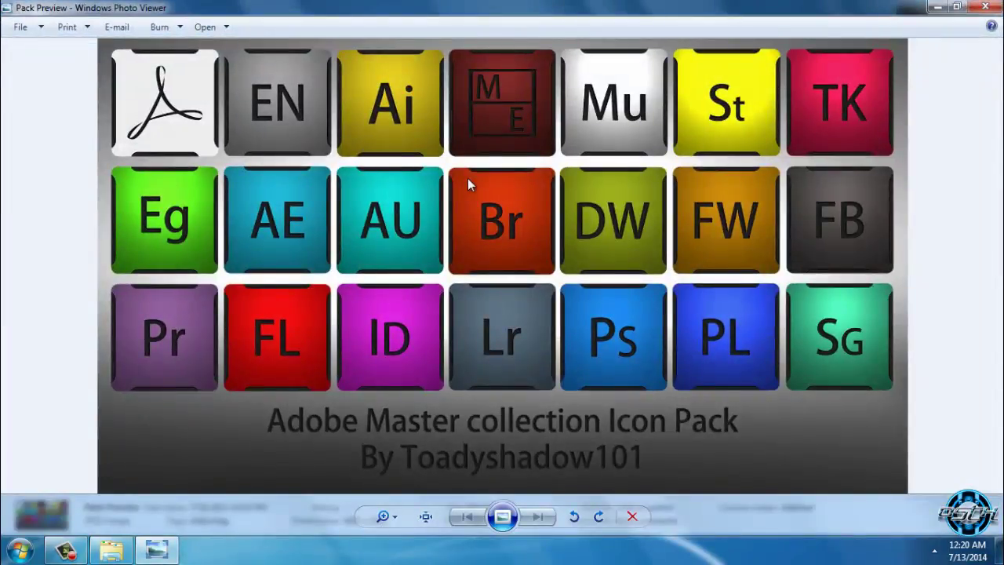
left_click(985, 9)
key("alt+F4")
right_click(541, 226)
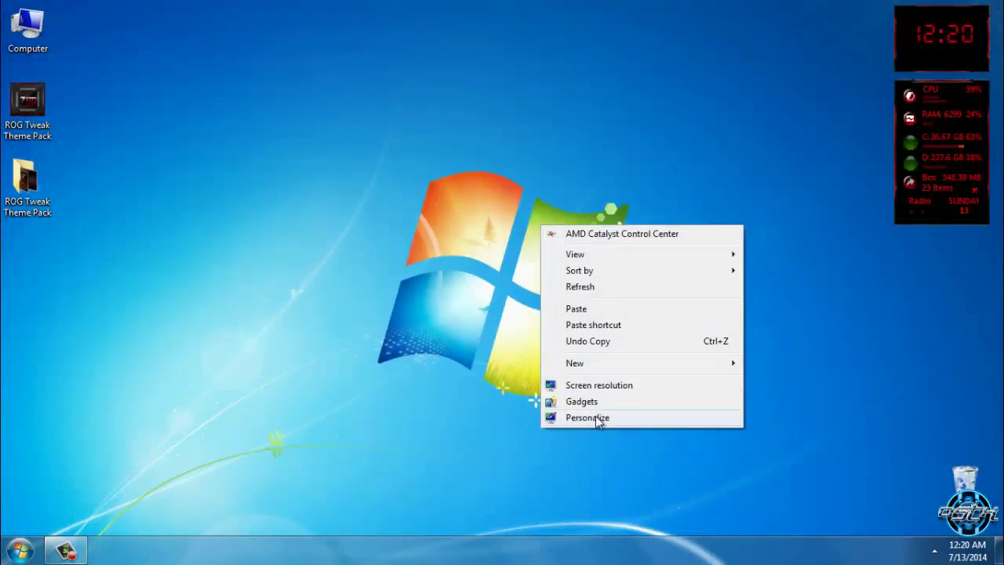
Open Personalization, scroll through the themes, close it, and dismiss the desktop shortcut menu
left_click(597, 419)
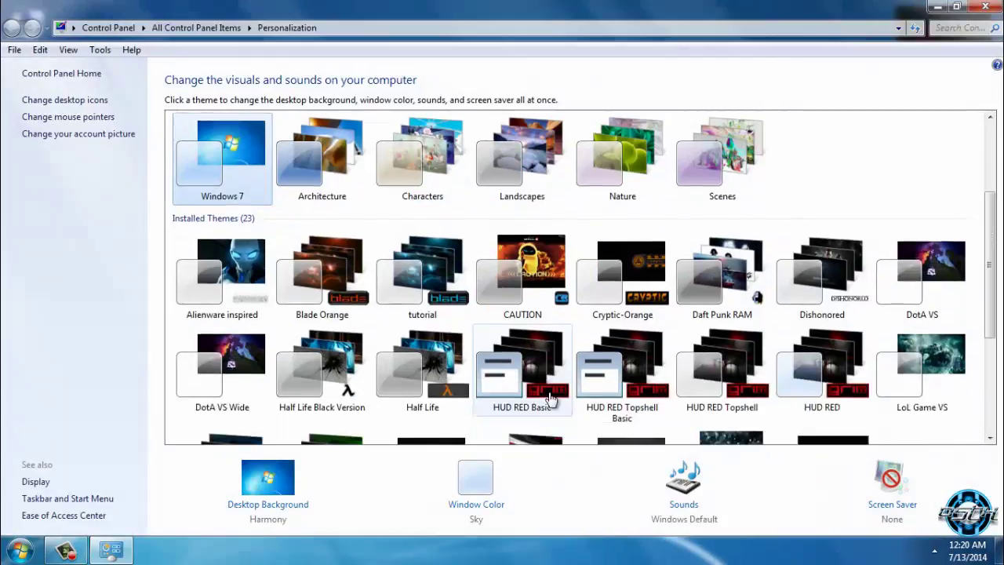
scroll(552, 398, "down", 1)
scroll(551, 399, "down", 2)
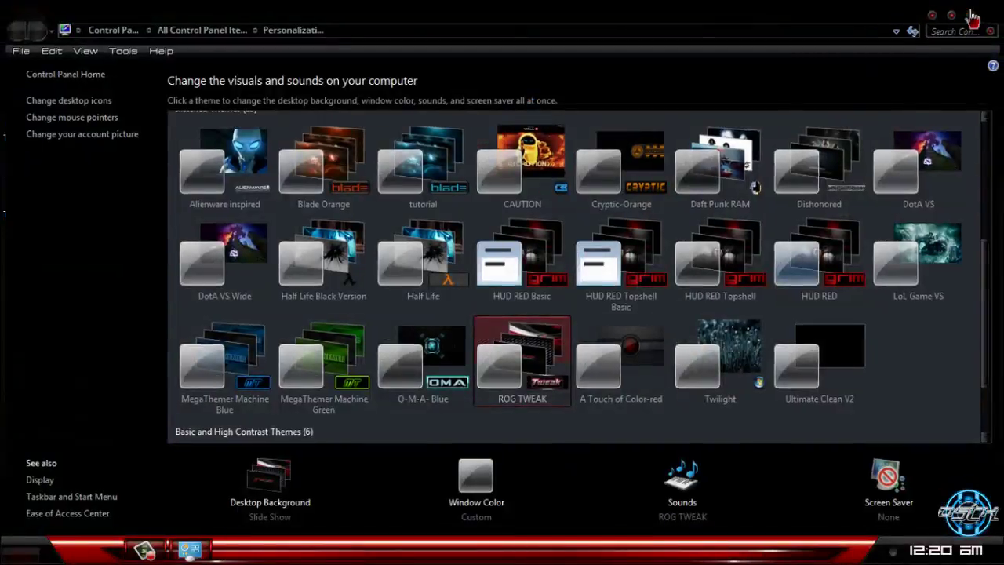
left_click(973, 15)
right_click(354, 237)
left_click(372, 219)
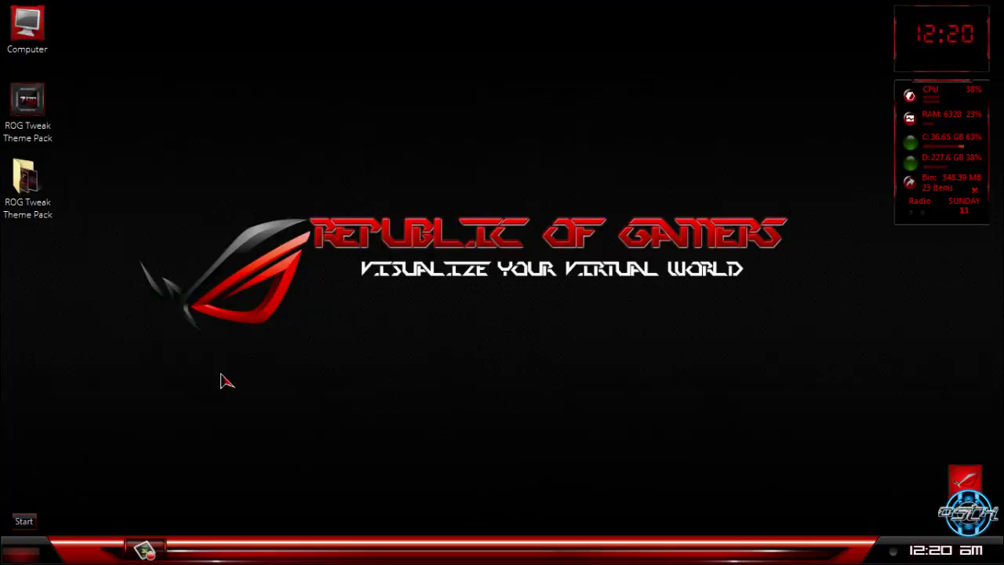
left_click(4, 555)
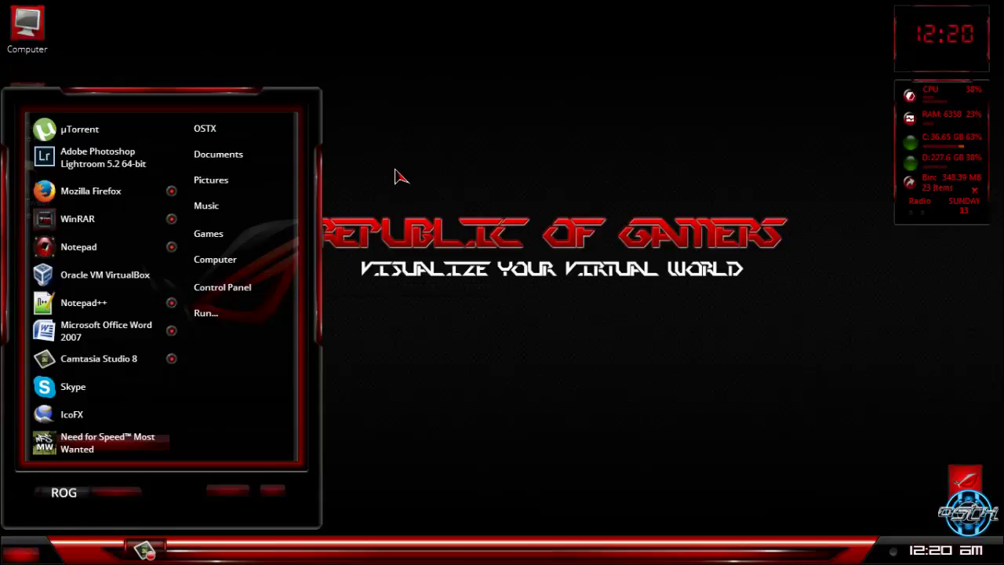
left_click(219, 260)
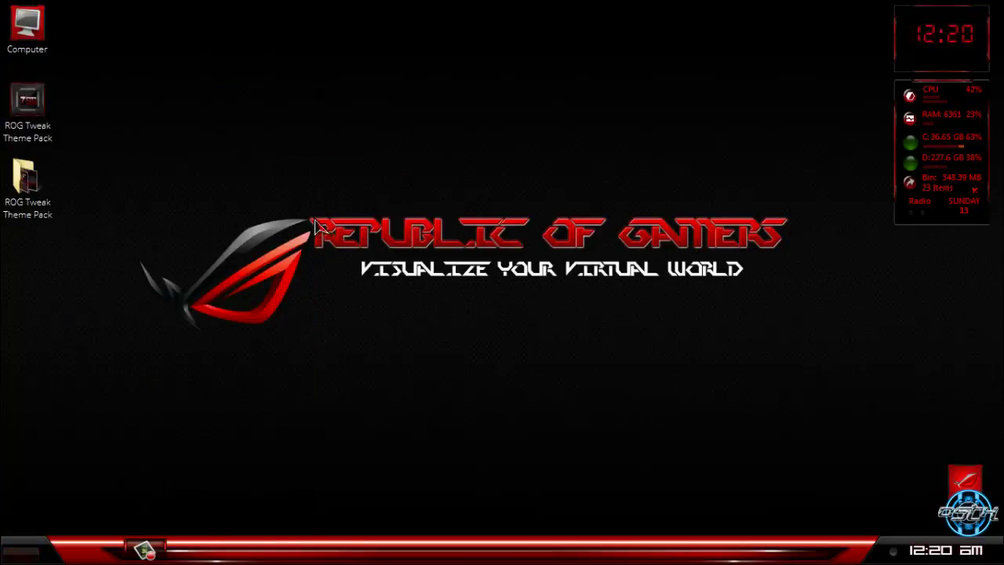
mouse_move(433, 11)
left_mouse_down()
mouse_move(502, 112)
mouse_move(518, 107)
left_mouse_up()
left_click(354, 227)
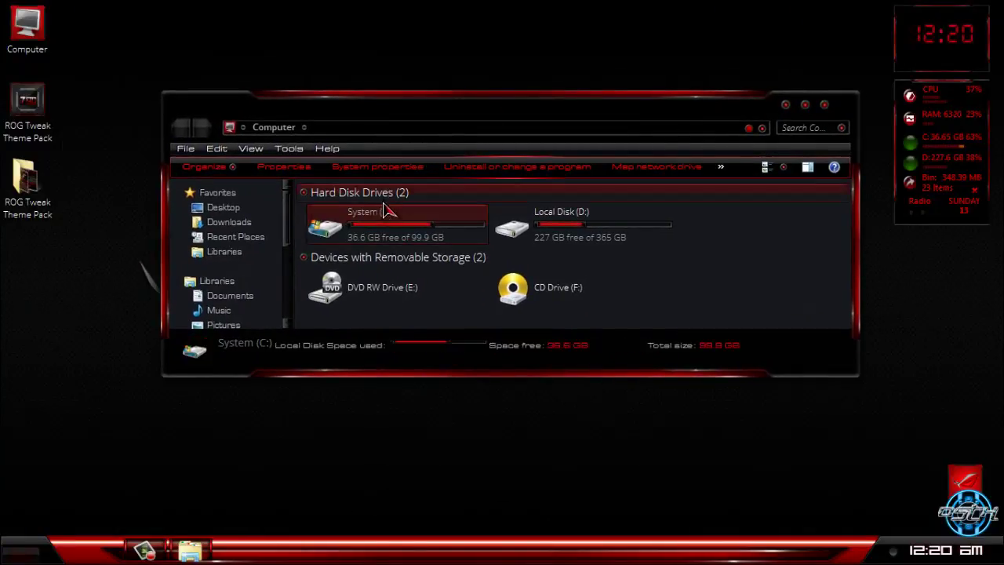
double_click(385, 215)
left_click(186, 135)
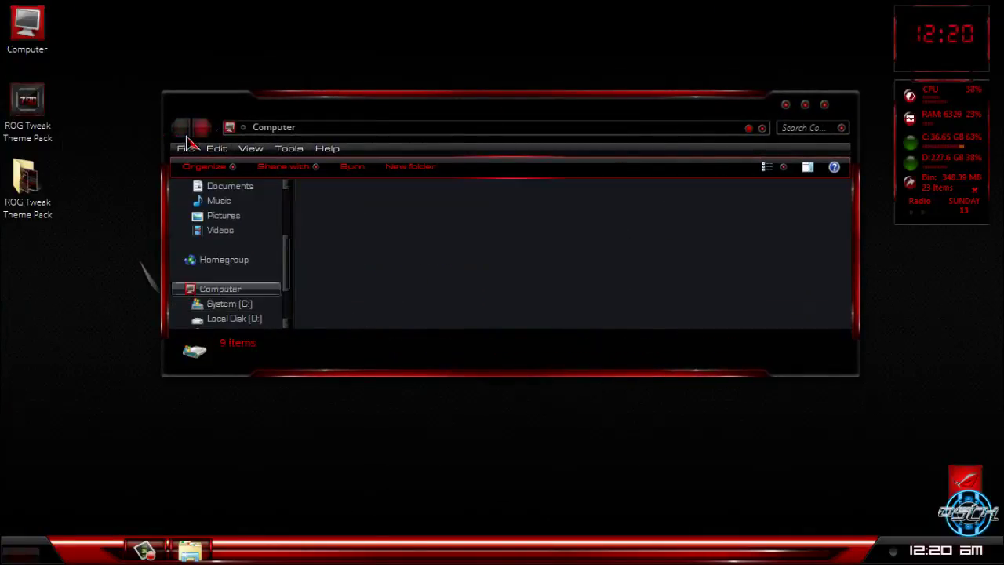
left_click(825, 104)
right_click(437, 130)
left_click(476, 187)
Make the fourth ROG TWEAK picture the only desktop background and save
right_click(471, 182)
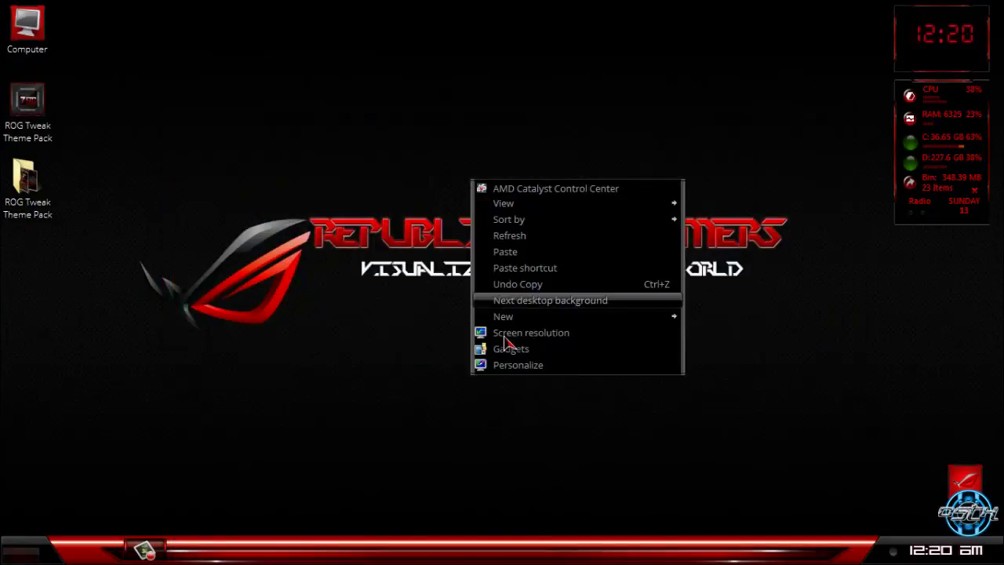
left_click(498, 365)
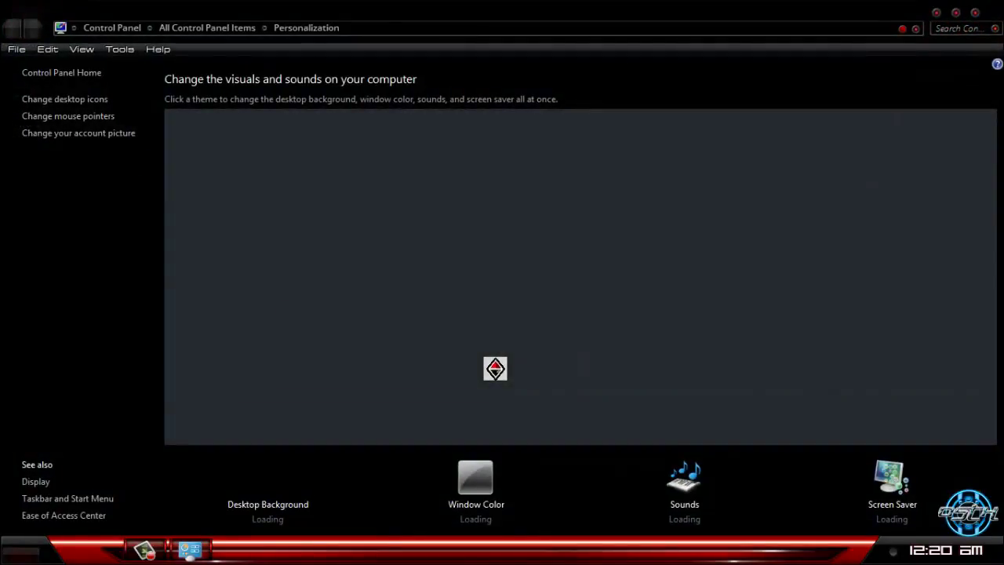
left_click(253, 511)
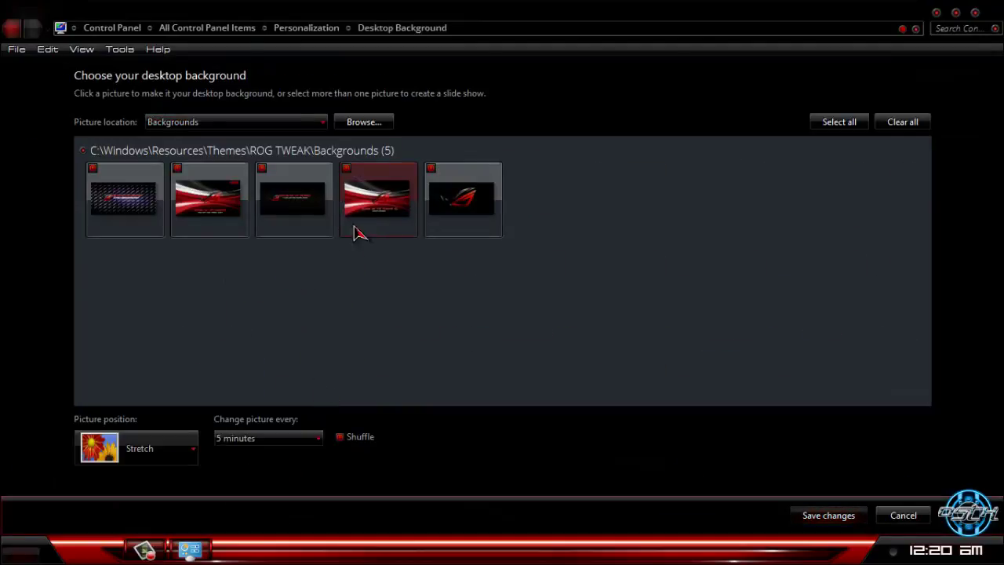
left_click(383, 222)
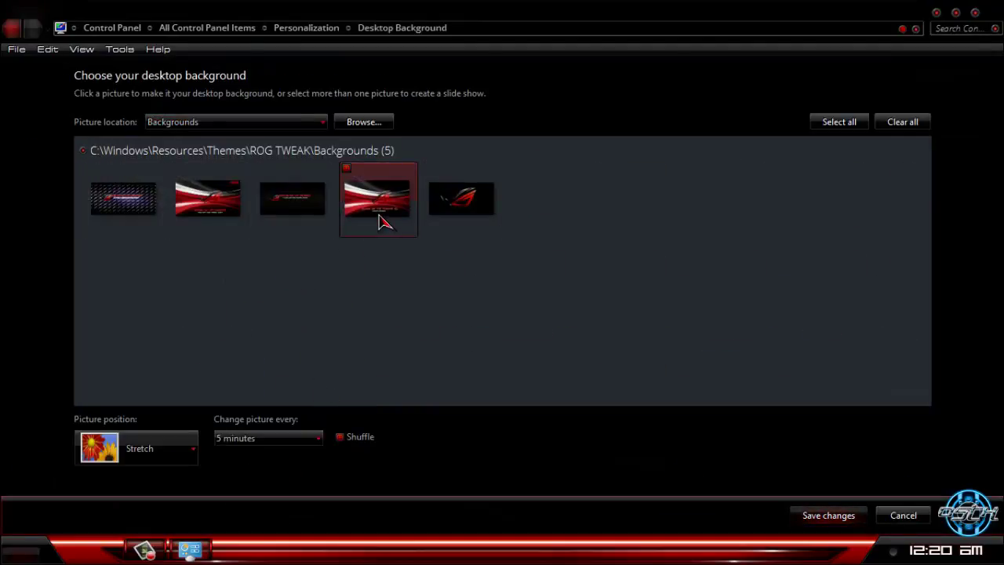
left_click(825, 516)
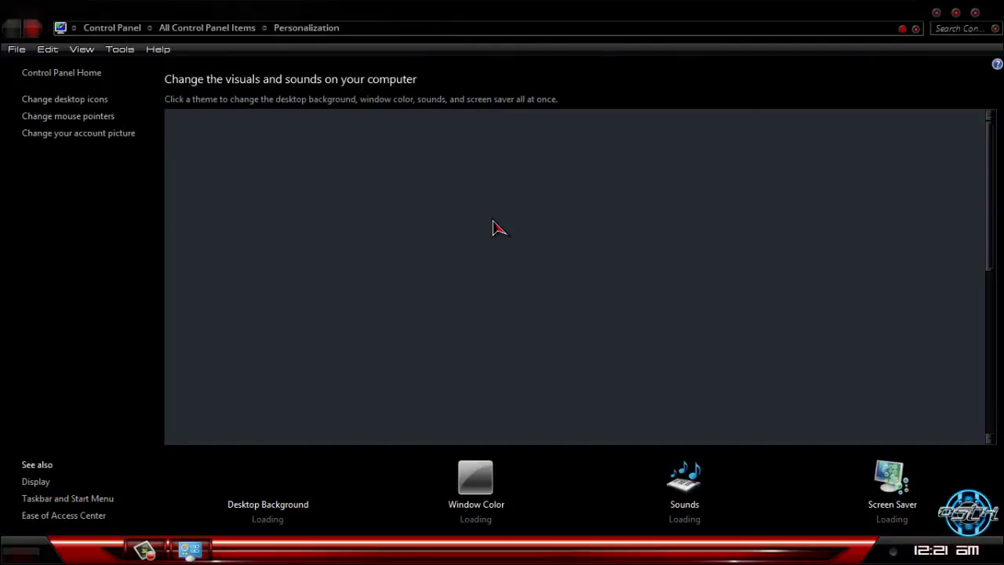
Change the desktop background to the ROG logo picture and save
key("super+d")
left_click(21, 555)
left_click(21, 554)
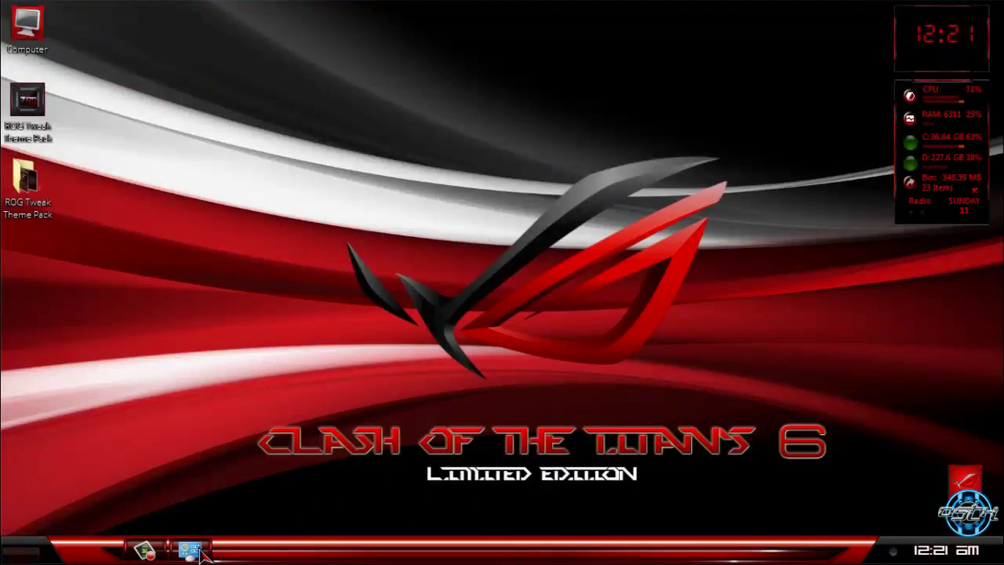
left_click(201, 551)
left_click(289, 510)
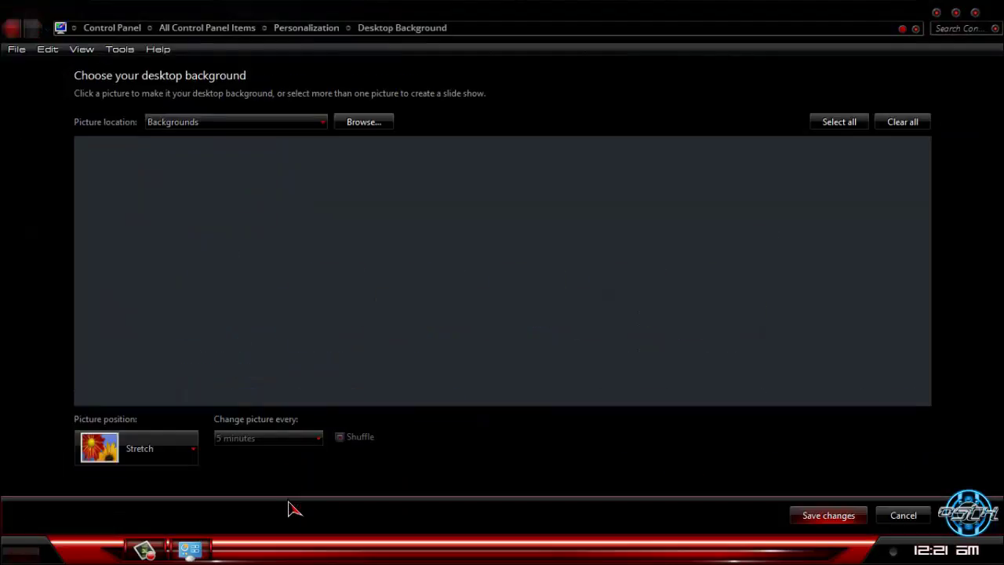
left_click(473, 195)
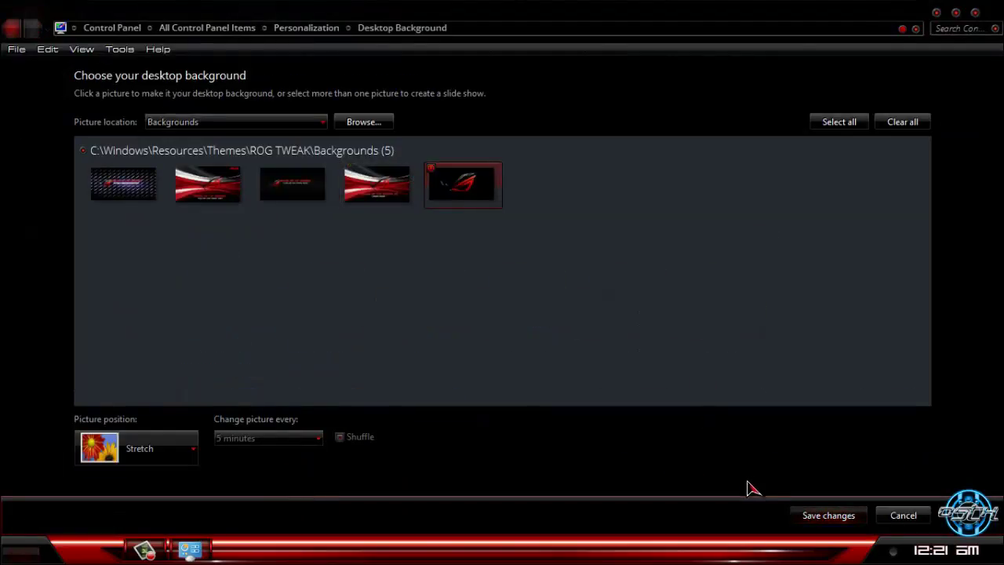
left_click(800, 520)
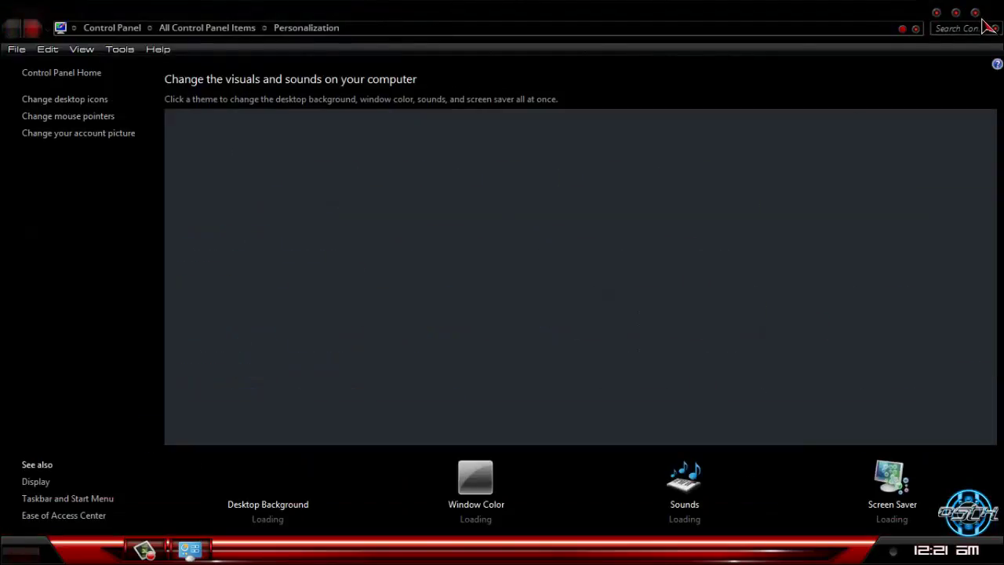
Switch back to the fourth picture, Clash of the Titans 6, save, and close Personalization
left_click(975, 13)
left_click(22, 552)
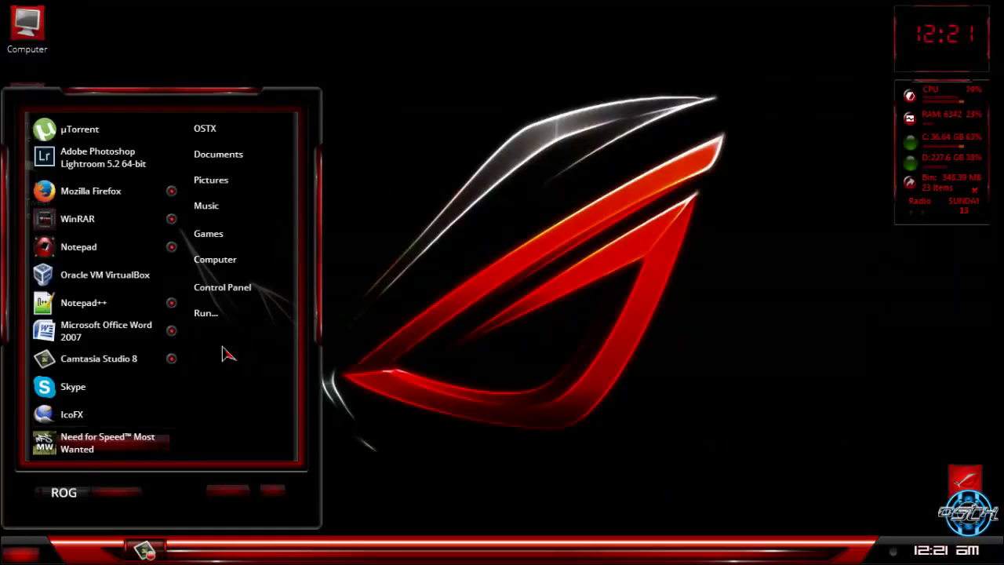
right_click(430, 240)
left_click(494, 400)
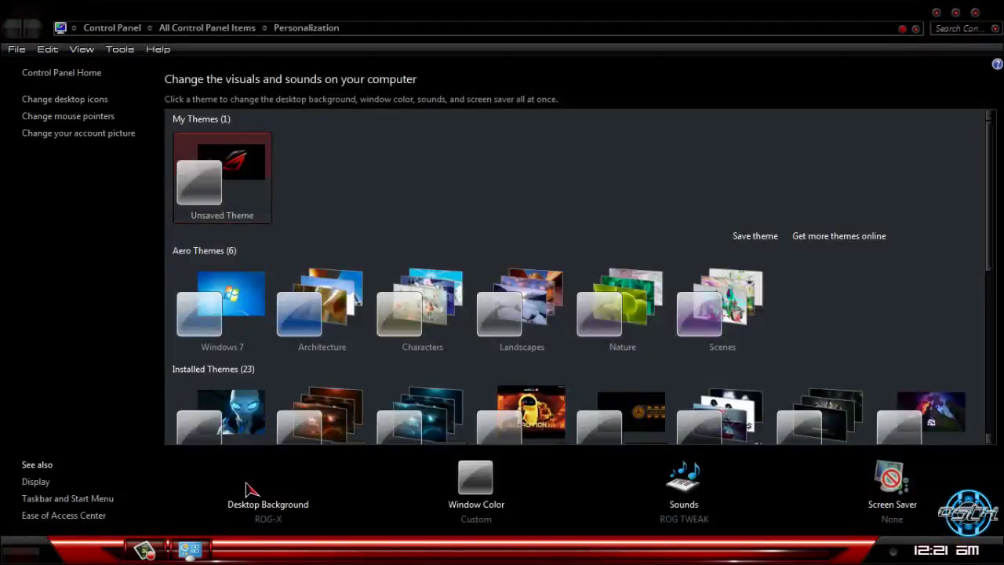
left_click(263, 506)
left_click(400, 201)
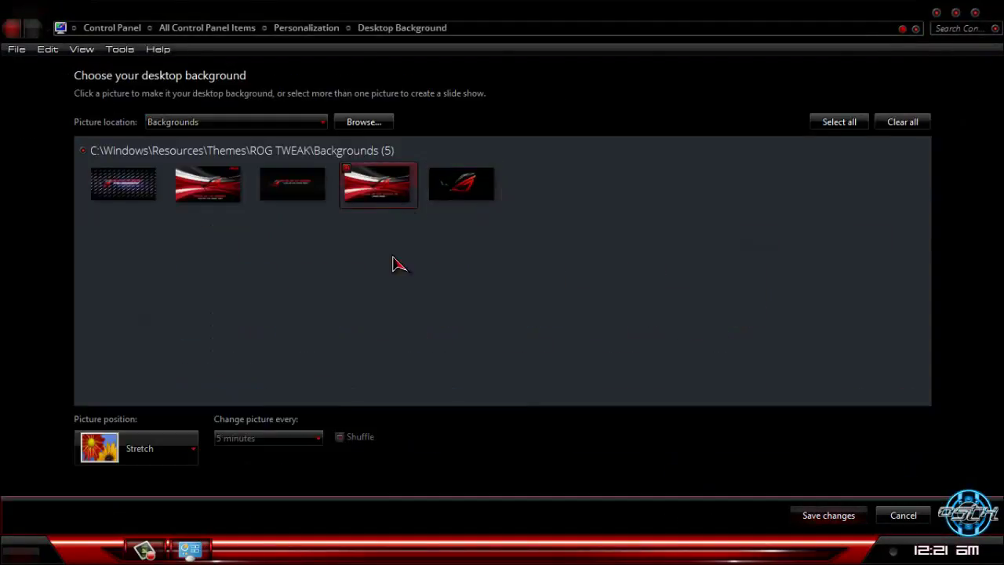
left_click(828, 515)
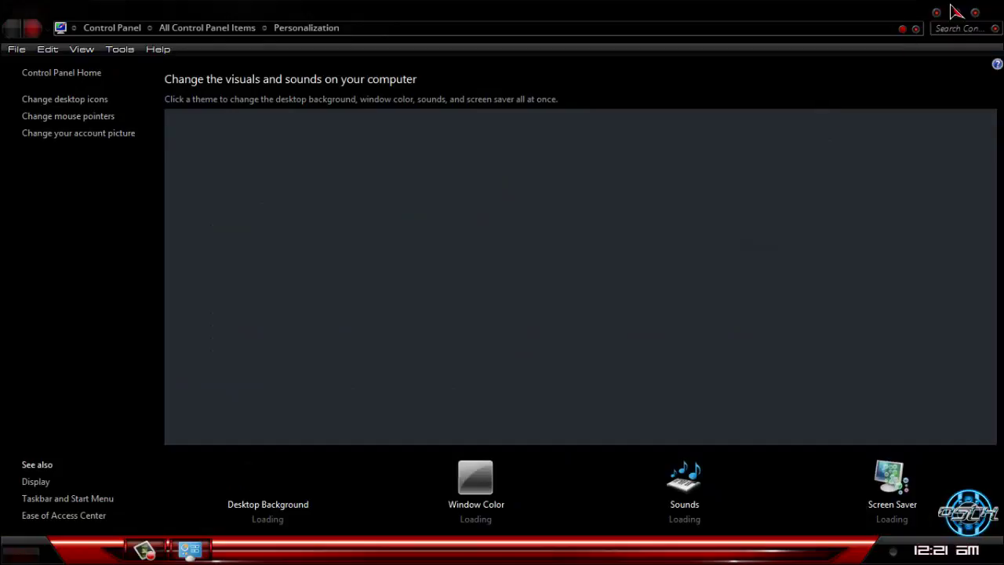
key("alt+F4")
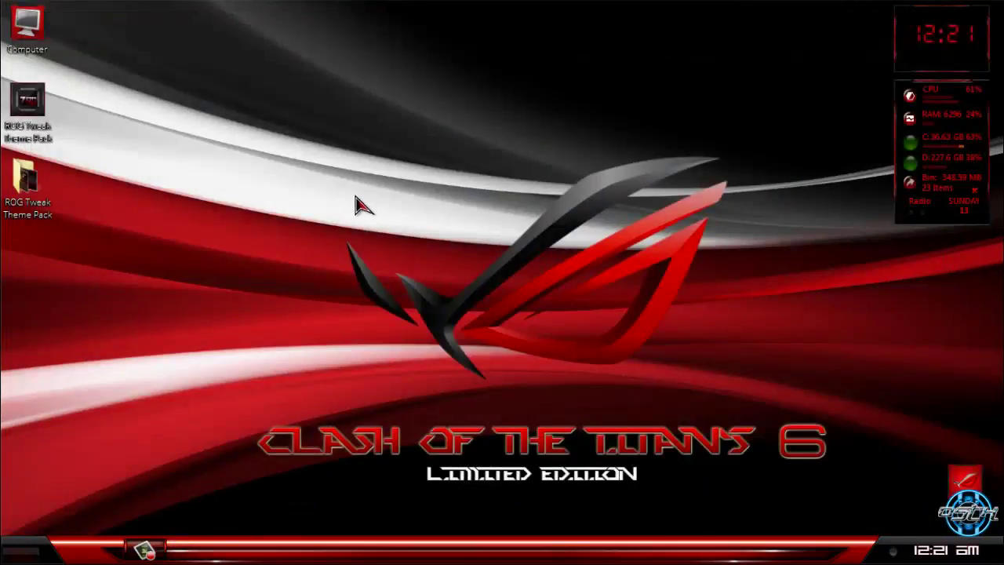
double_click(28, 35)
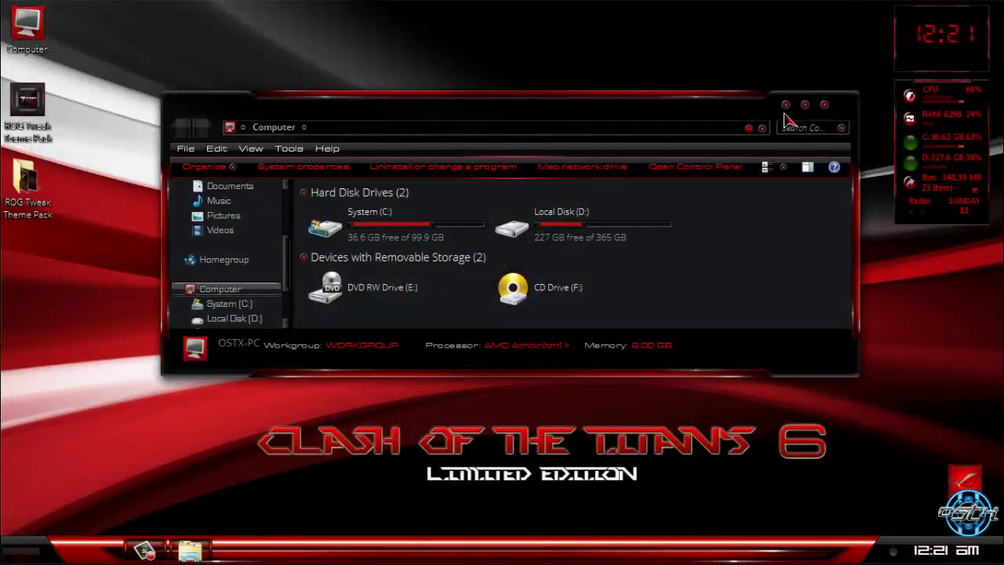
left_click(824, 105)
key("super")
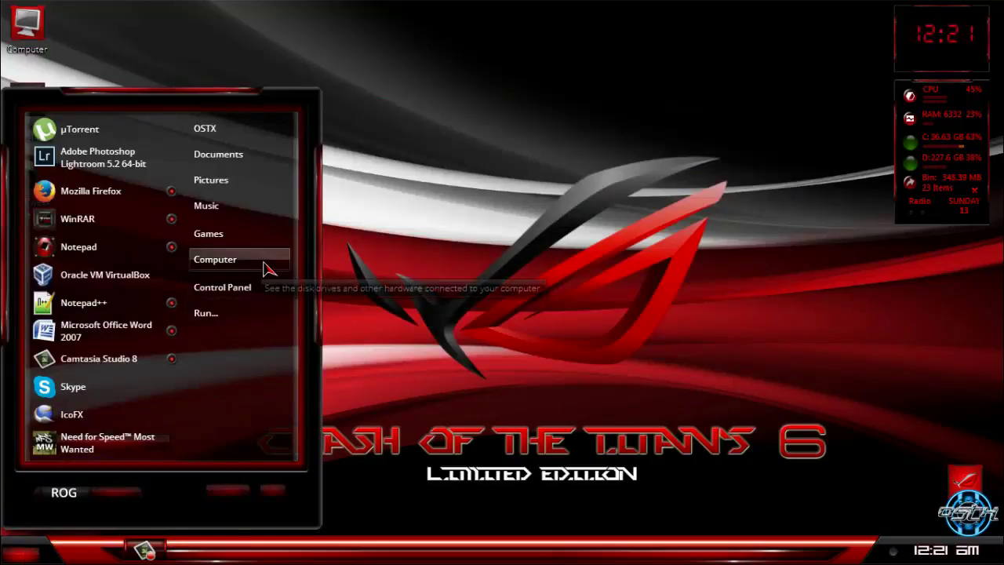
right_click(263, 260)
left_click(309, 379)
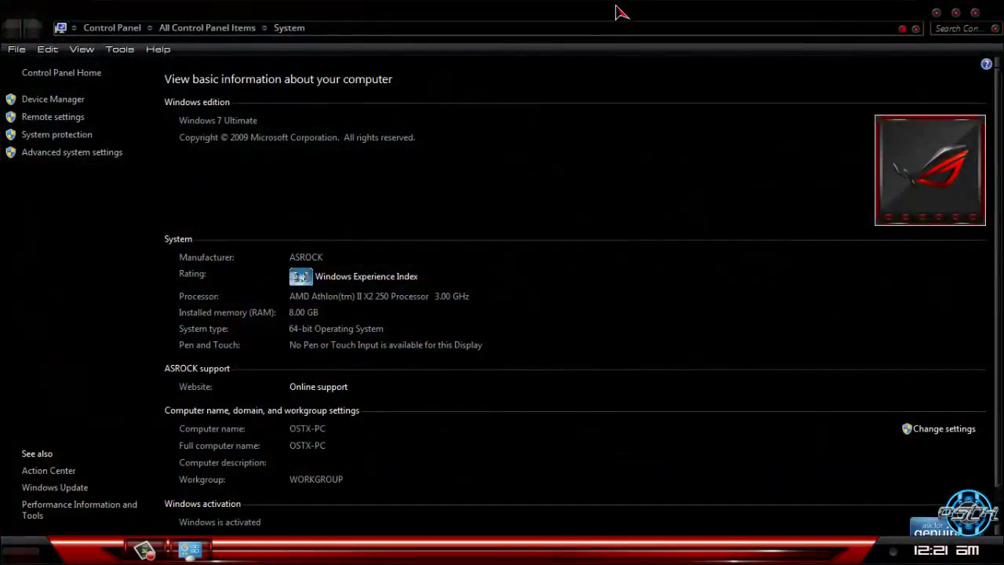
double_click(619, 11)
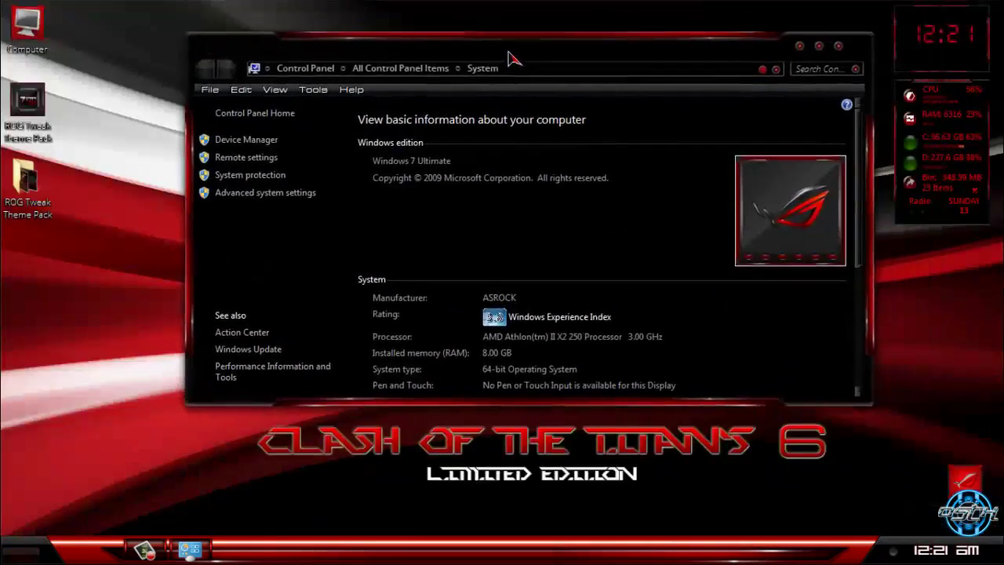
scroll(531, 271, "up", 3)
scroll(531, 276, "down", 3)
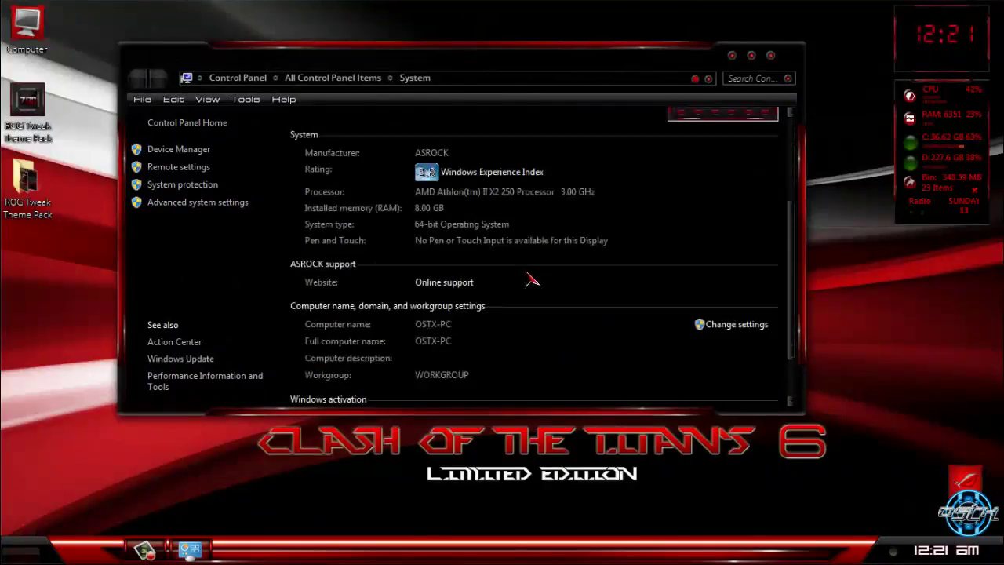
scroll(787, 247, "down", 2)
scroll(790, 252, "up", 3)
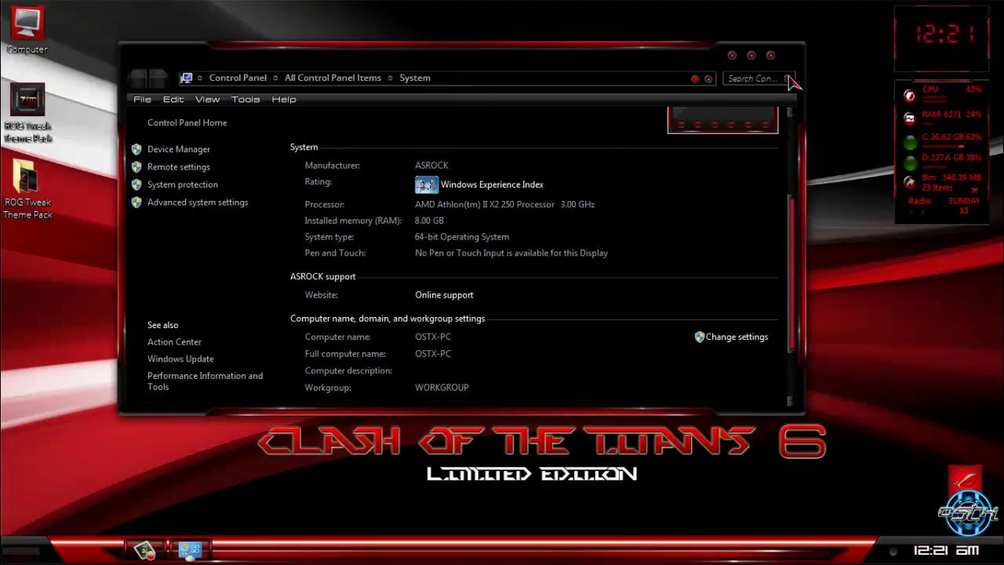
left_click(771, 57)
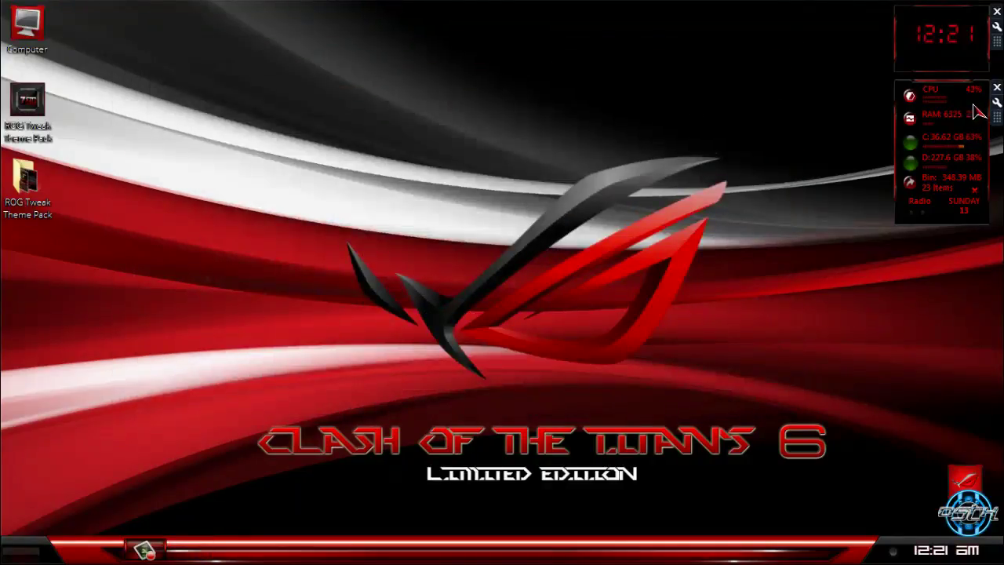
mouse_move(973, 137)
left_mouse_down()
mouse_move(965, 232)
mouse_move(984, 124)
left_mouse_up()
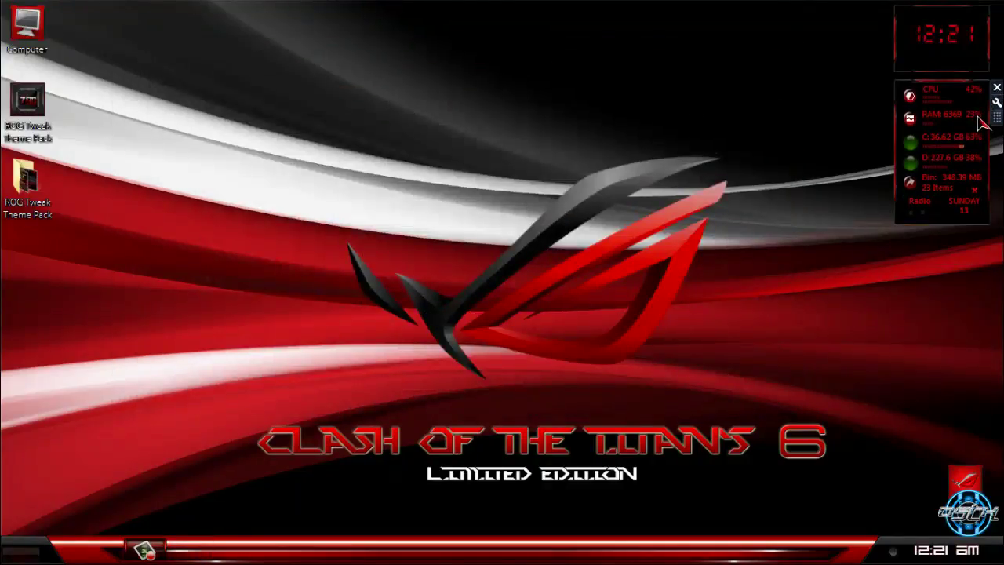
left_click(944, 551)
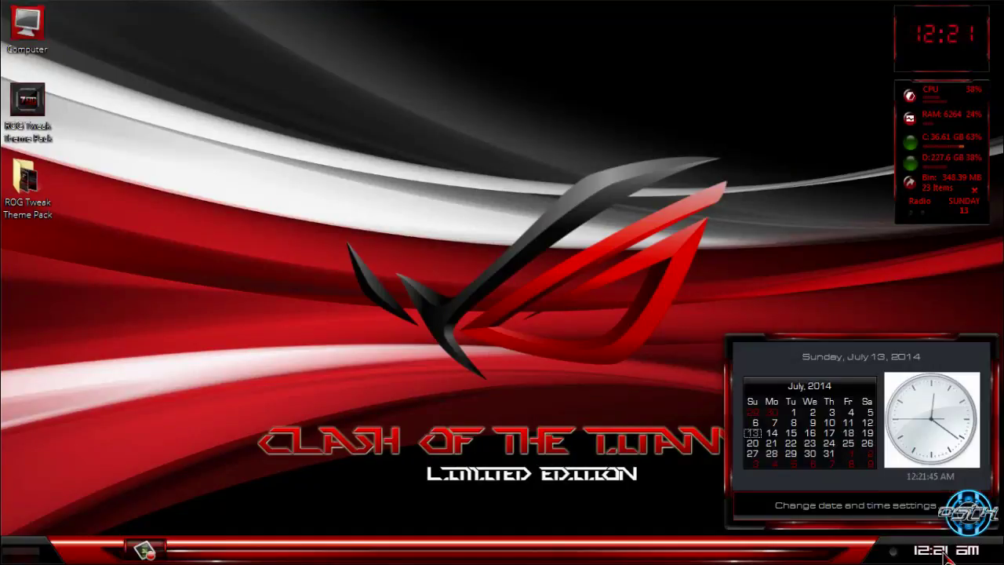
right_click(451, 275)
left_click(502, 319)
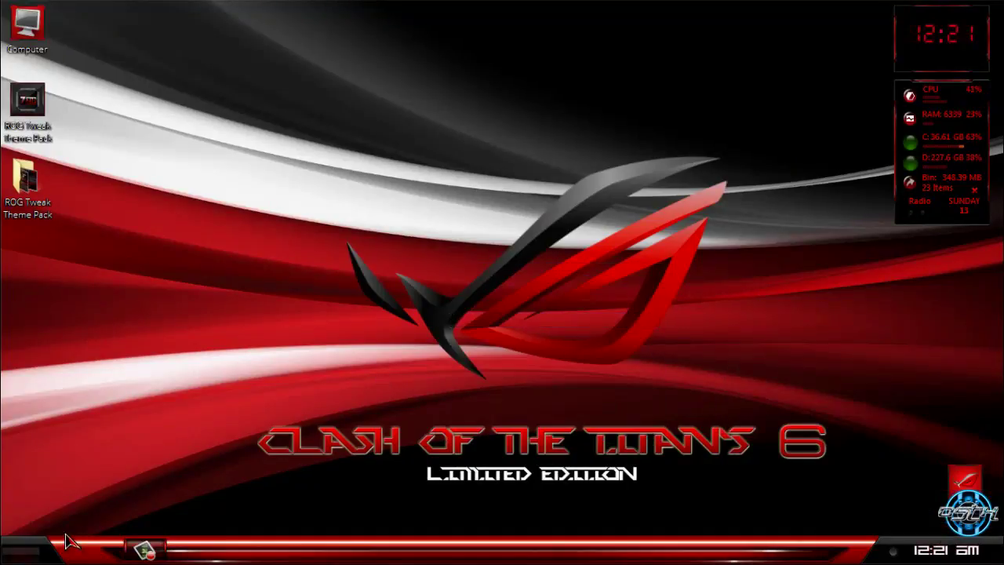
left_click(17, 555)
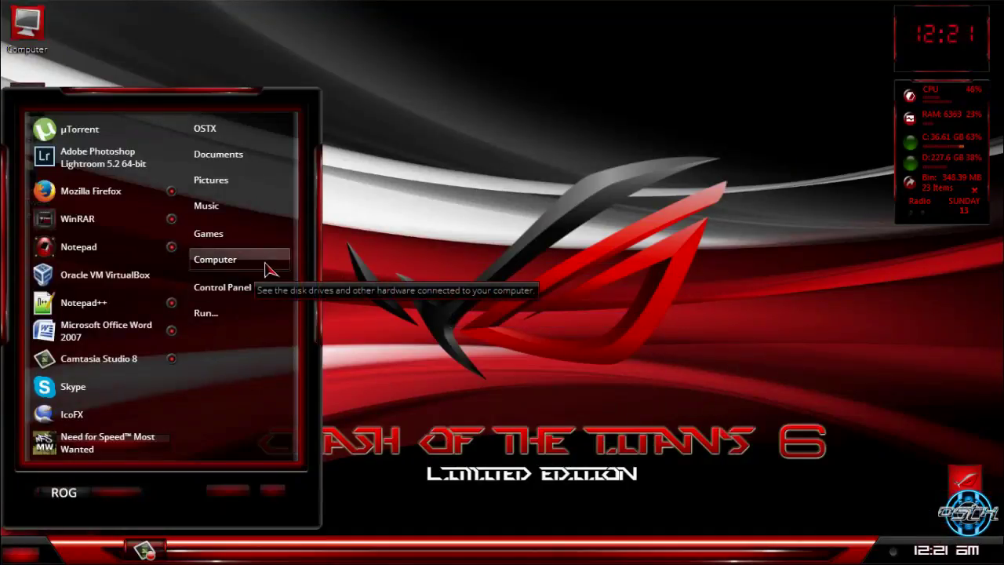
left_click(275, 290)
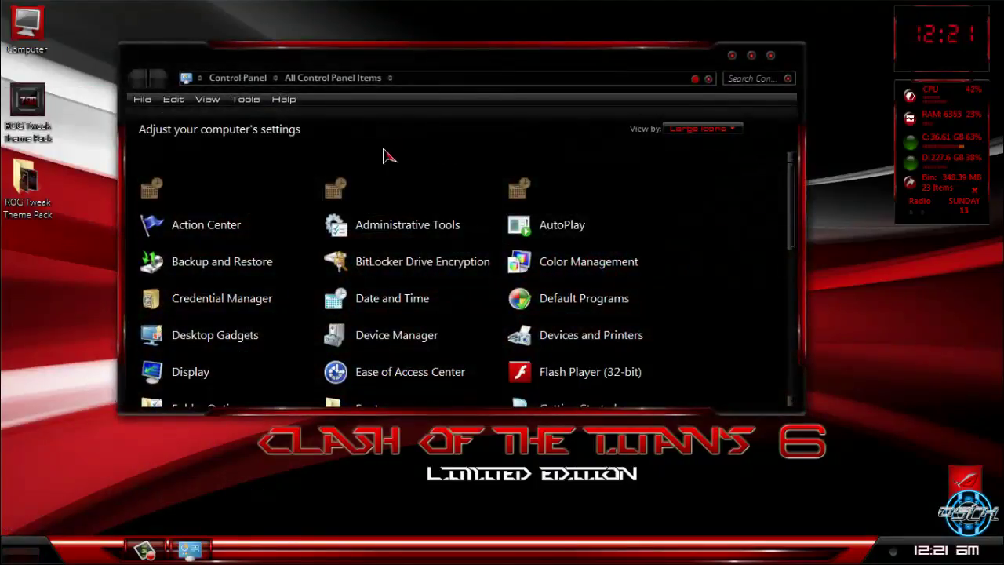
left_click(771, 56)
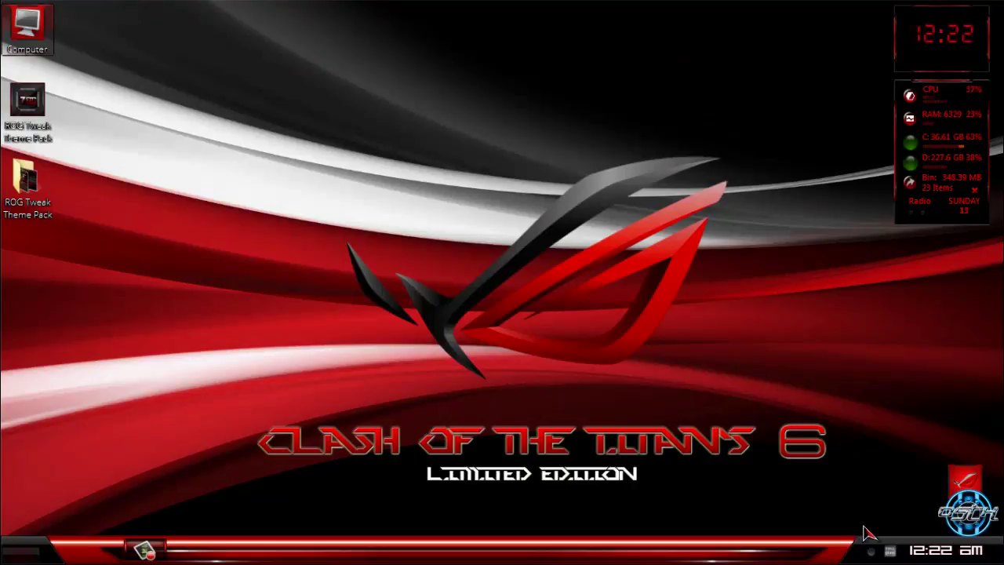
Open the Computer drives view, resize and reposition its window, then close it
left_click(887, 552)
left_click(899, 554)
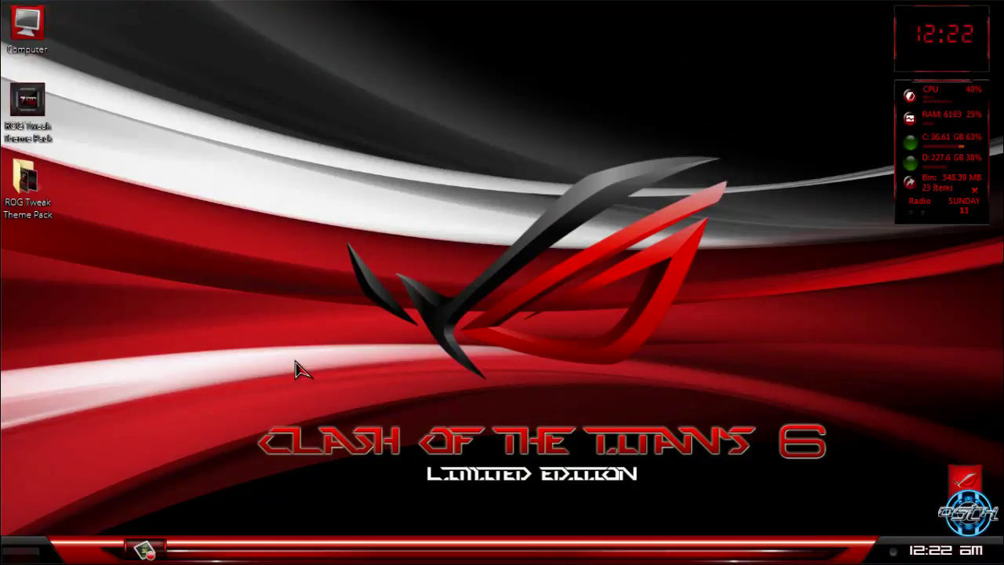
left_click(52, 537)
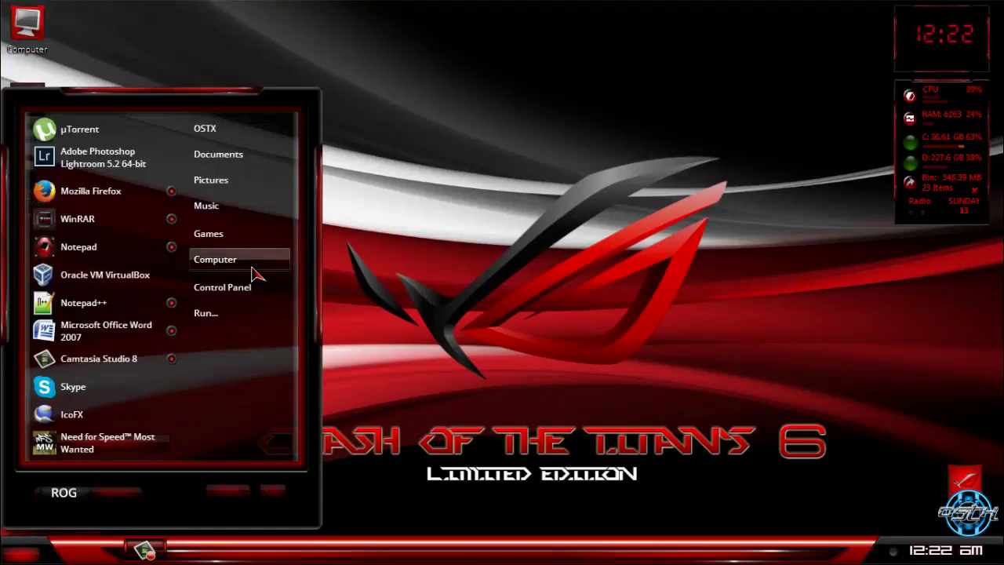
left_click(254, 265)
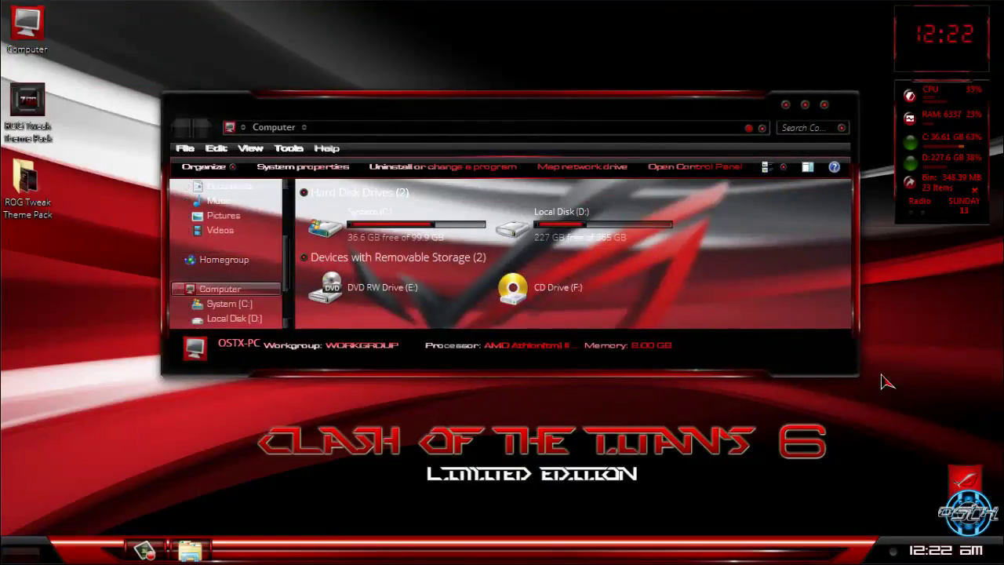
left_click_drag(856, 375, 821, 515)
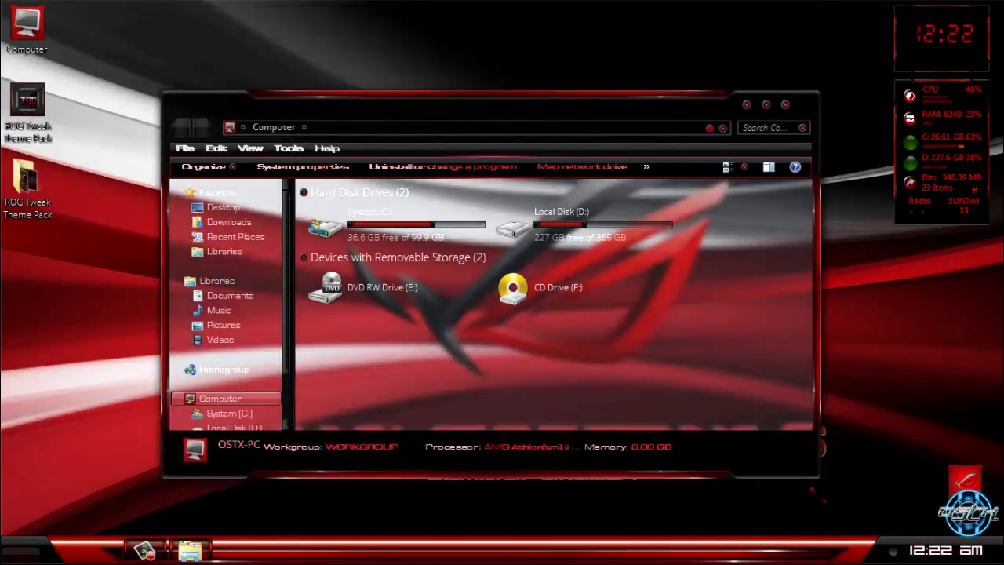
left_click_drag(813, 502, 819, 496)
left_click_drag(594, 118, 597, 89)
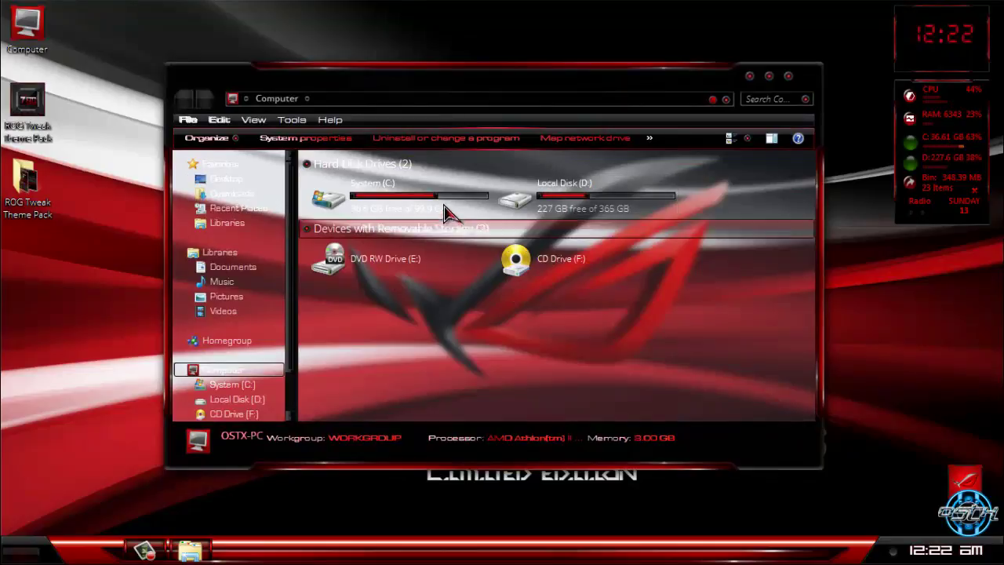
left_click(792, 74)
Show the computer's System properties page, reposition it, then close it
key("super")
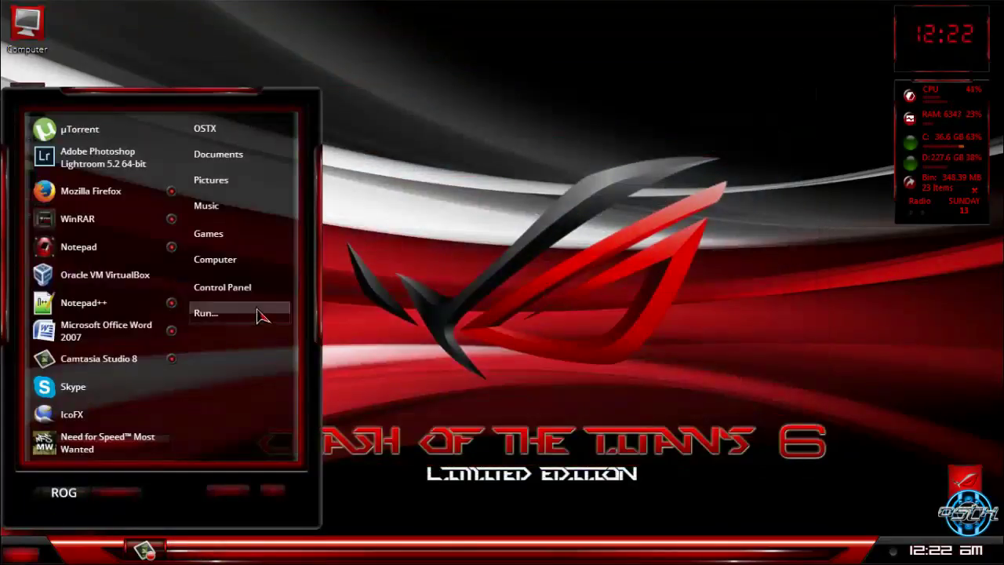
right_click(262, 259)
left_click(305, 371)
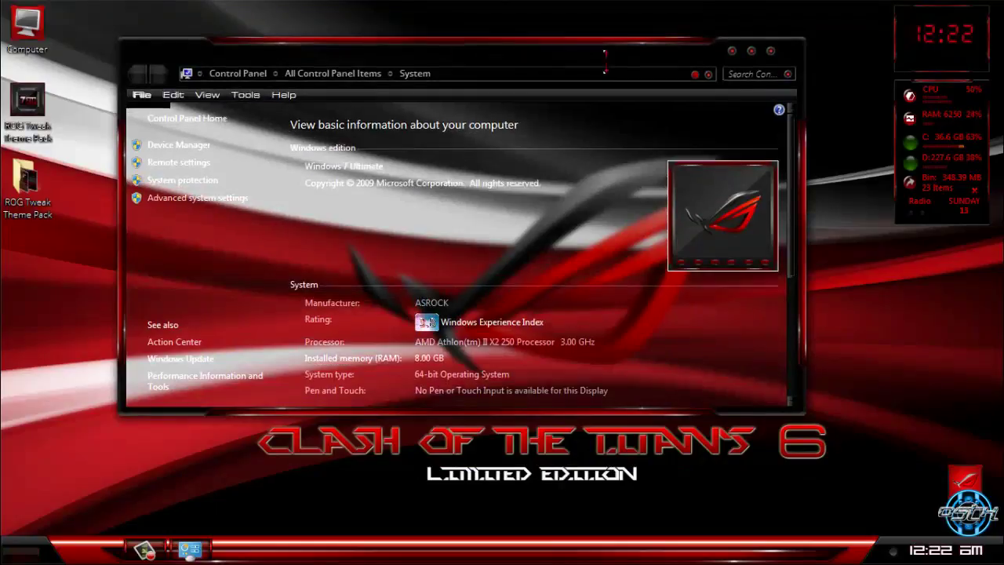
left_click_drag(451, 45, 480, 65)
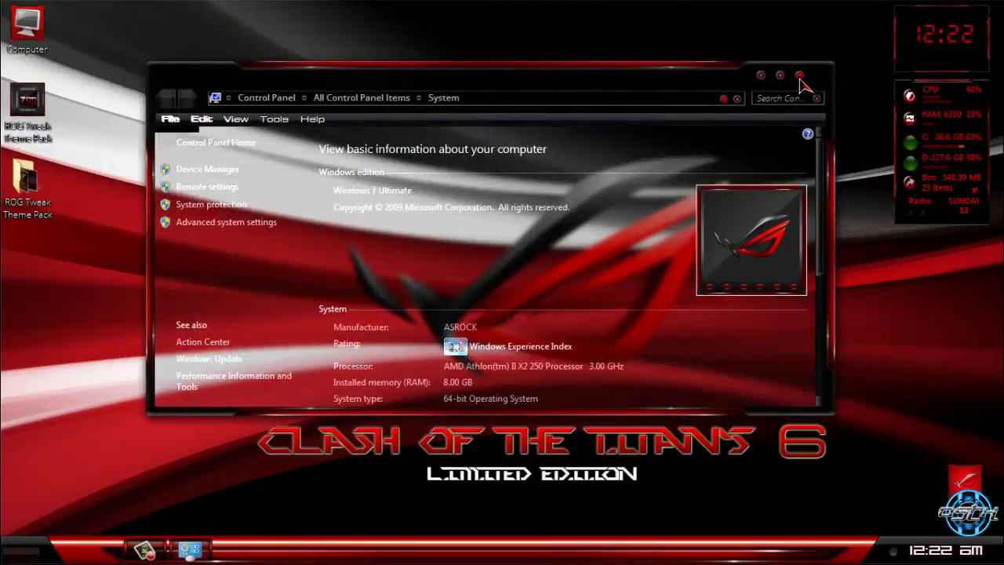
left_click(800, 76)
Switch the desktop to the default Windows 7 theme in Personalization
right_click(262, 151)
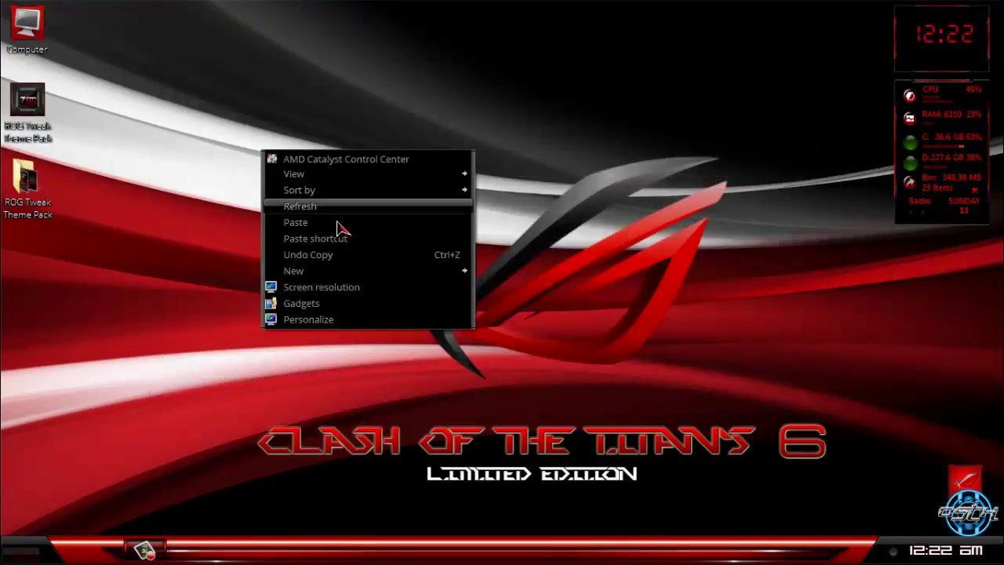
left_click(314, 318)
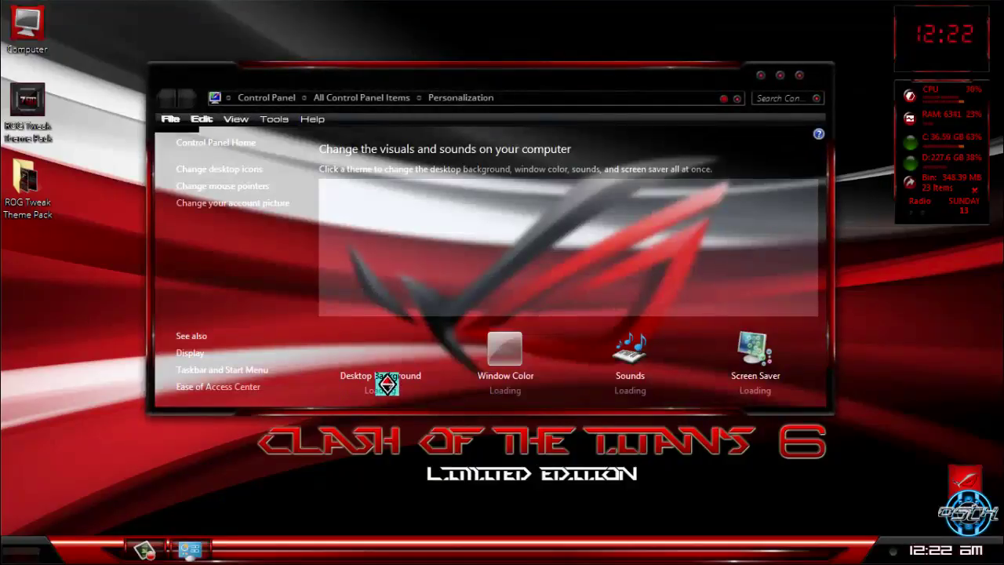
left_click(374, 376)
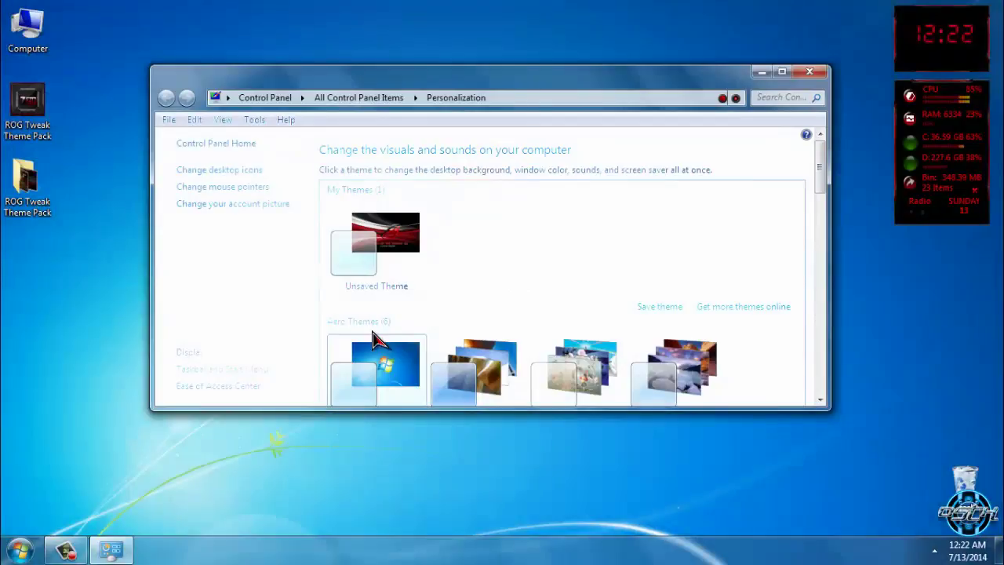
Apply the installed ROG Tweak theme and view its desktop background pictures
left_click(782, 72)
scroll(661, 313, "down", 2)
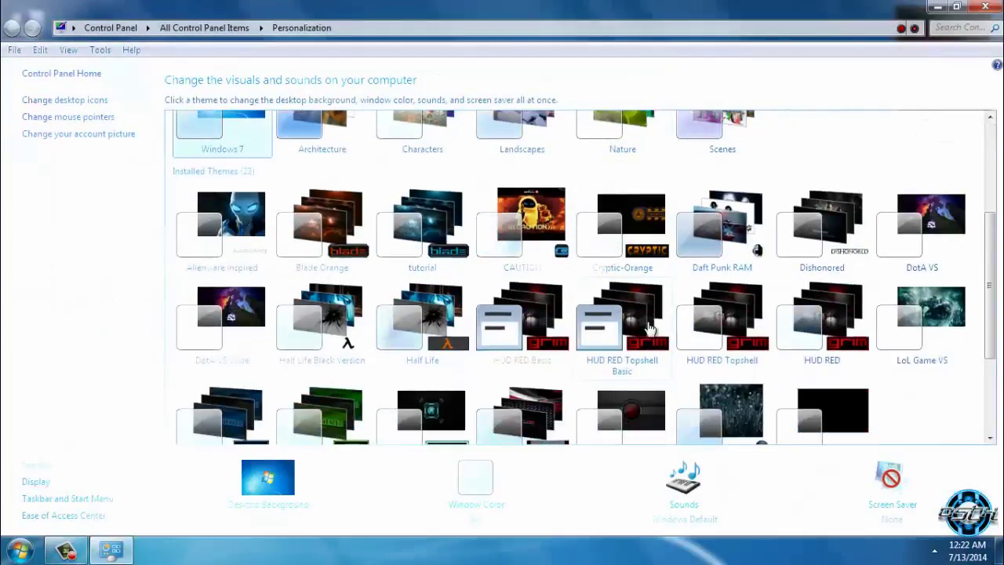
scroll(639, 332, "down", 4)
left_click(505, 304)
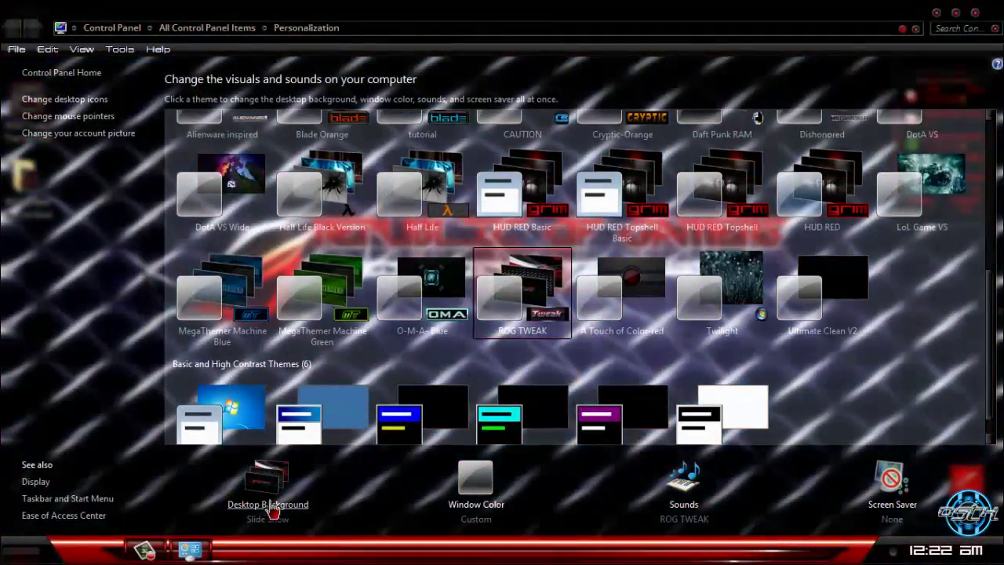
left_click(271, 506)
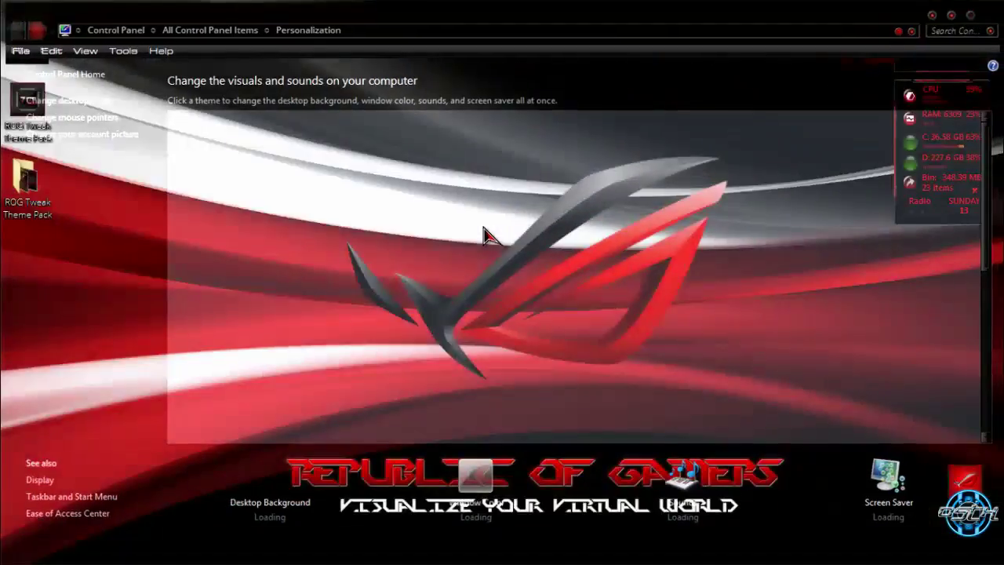
right_click(437, 198)
left_click(462, 262)
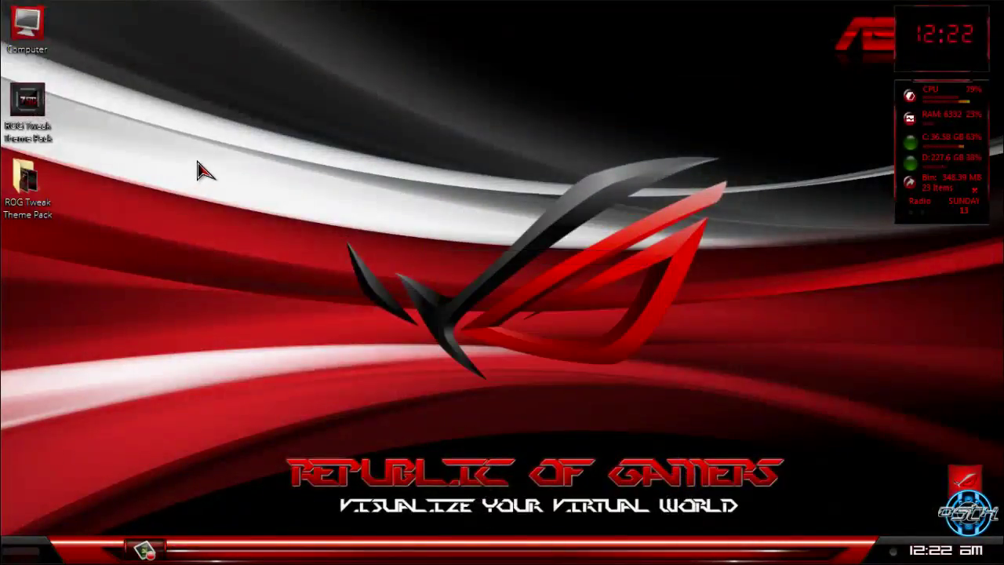
double_click(26, 180)
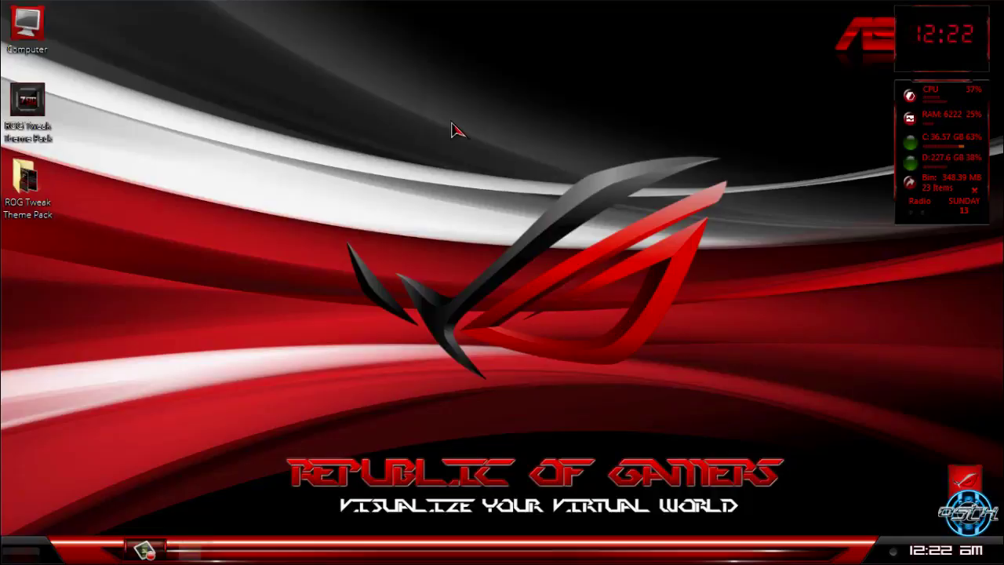
left_click(769, 76)
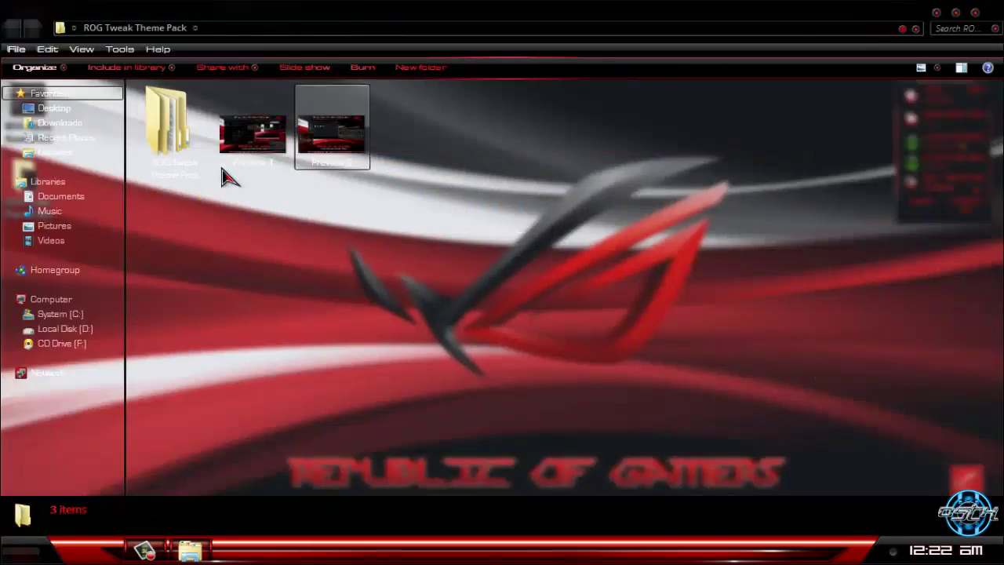
double_click(196, 156)
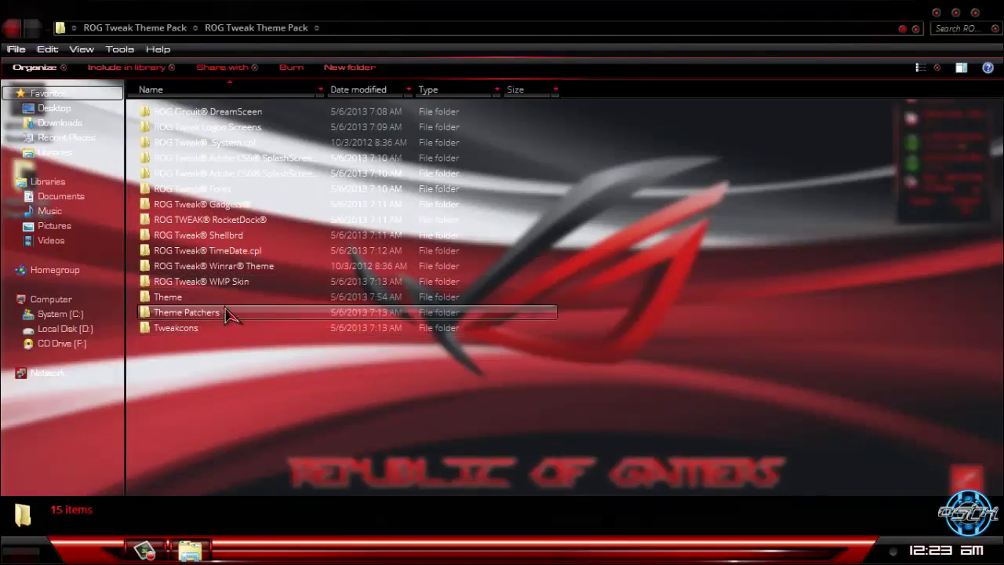
mouse_move(217, 358)
left_mouse_down()
mouse_move(301, 128)
mouse_move(316, 415)
left_mouse_up()
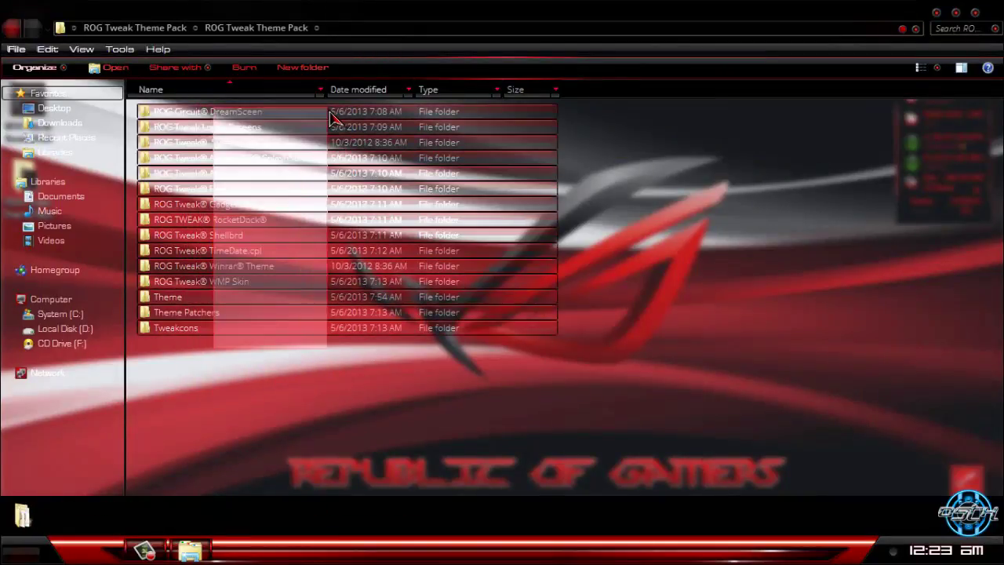
left_click(304, 229)
left_click_drag(214, 345, 361, 117)
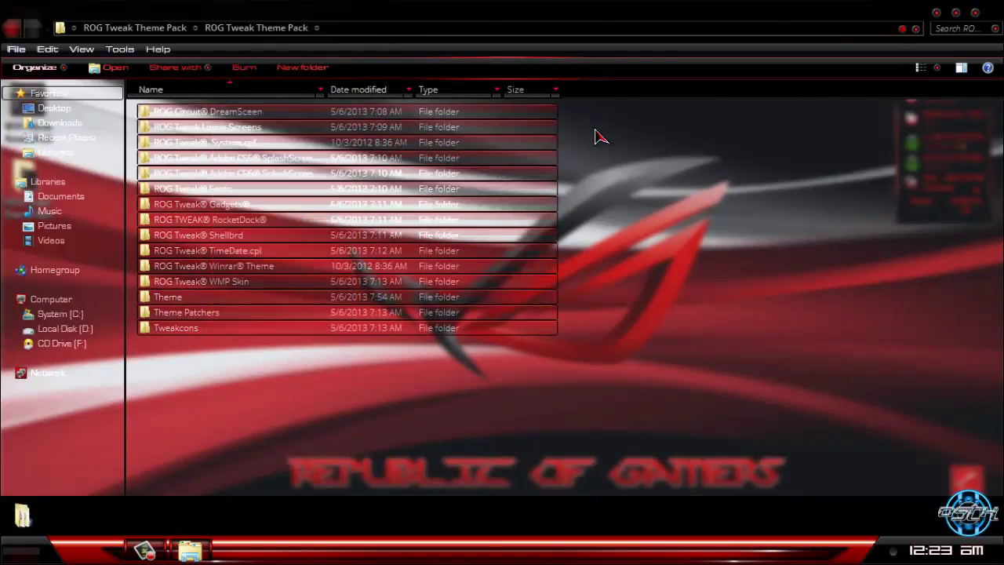
left_click(635, 382)
left_click(975, 12)
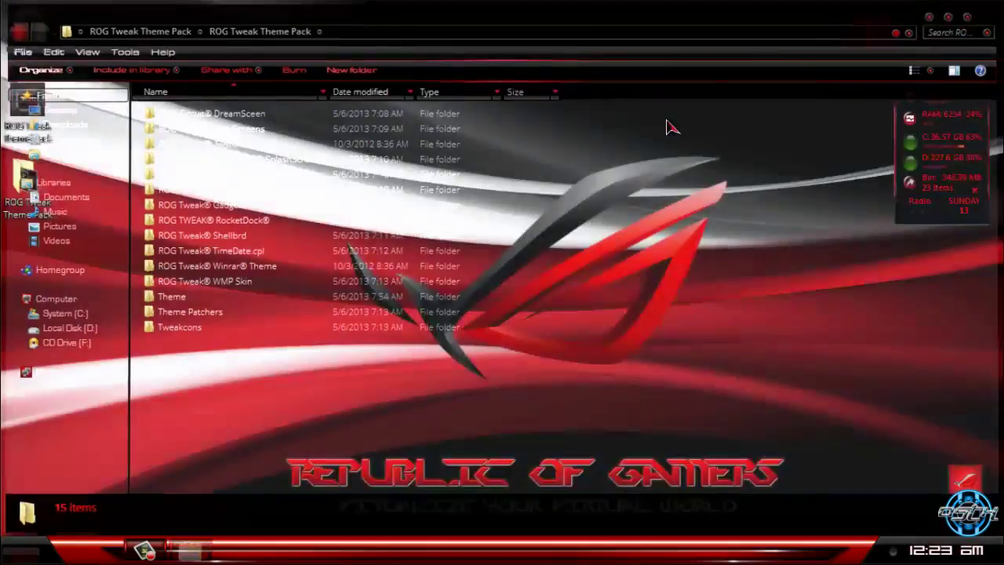
right_click(43, 192)
left_click(85, 525)
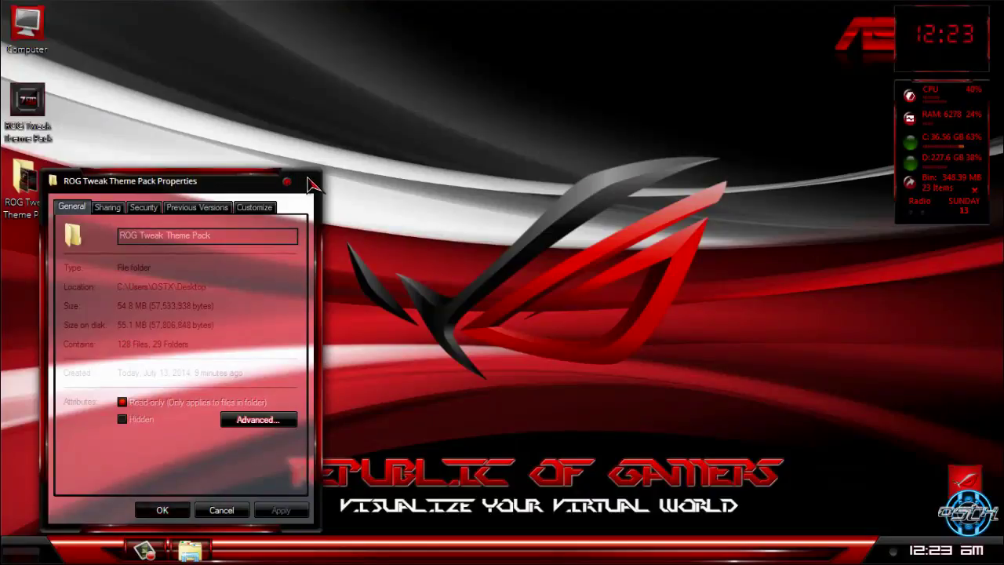
key("Escape")
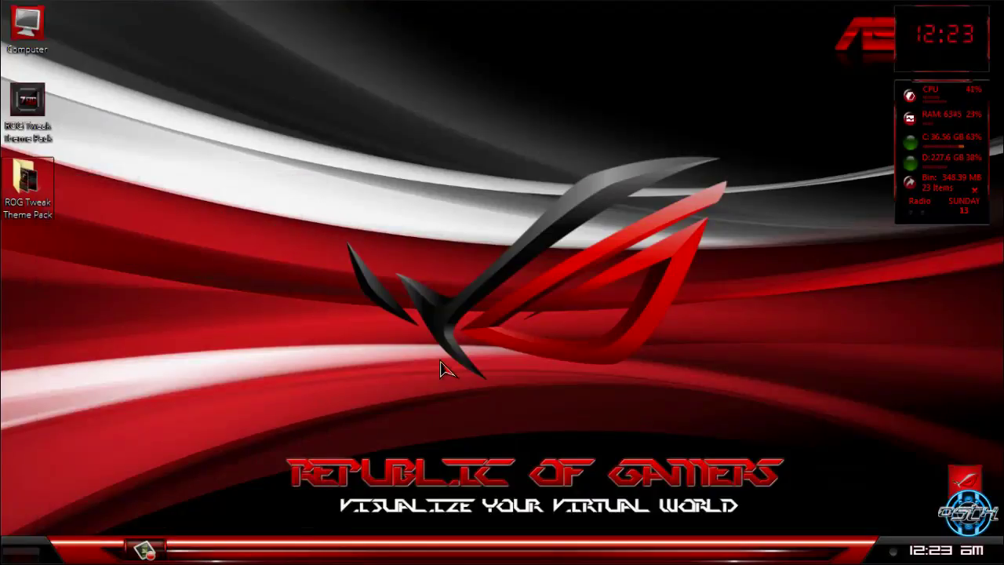